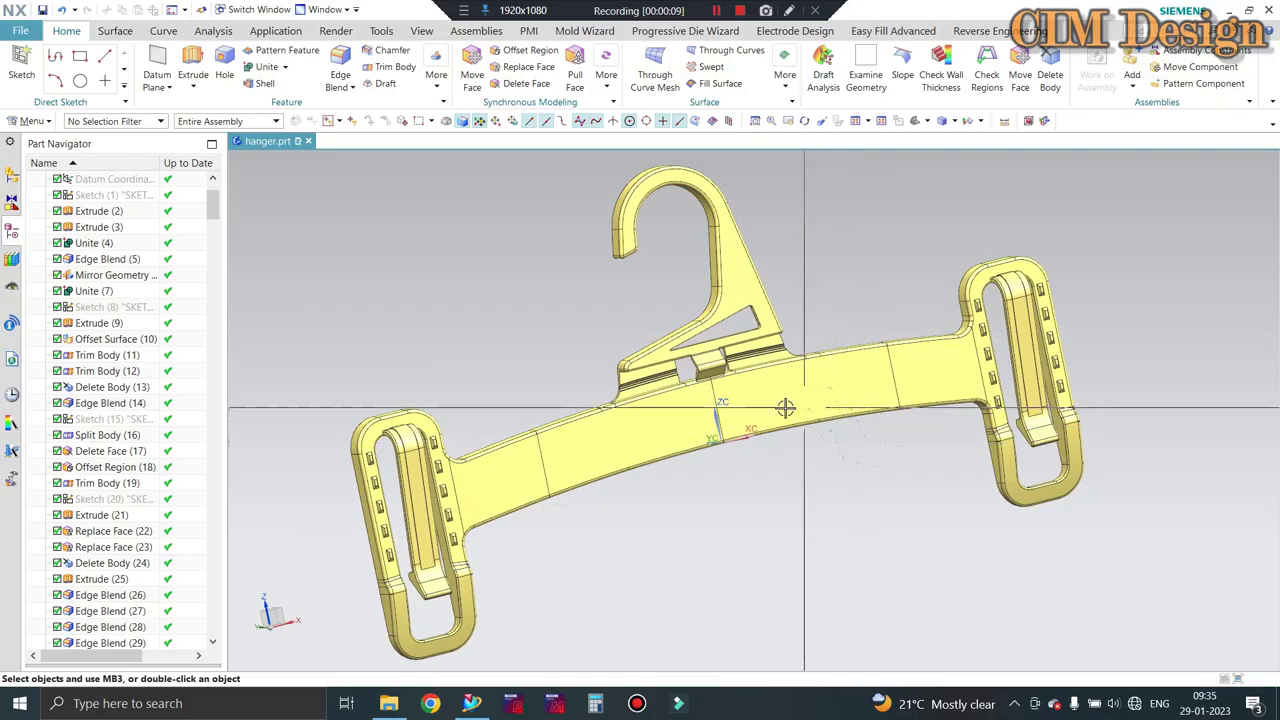
# Orbit and zoom around the hanger through front, three-quarter and isometric views.
pyautogui.moveTo(921, 273)
pyautogui.mouseDown(button='middle')
pyautogui.moveTo(812, 400)
pyautogui.moveTo(842, 290)
pyautogui.mouseUp(button='middle')
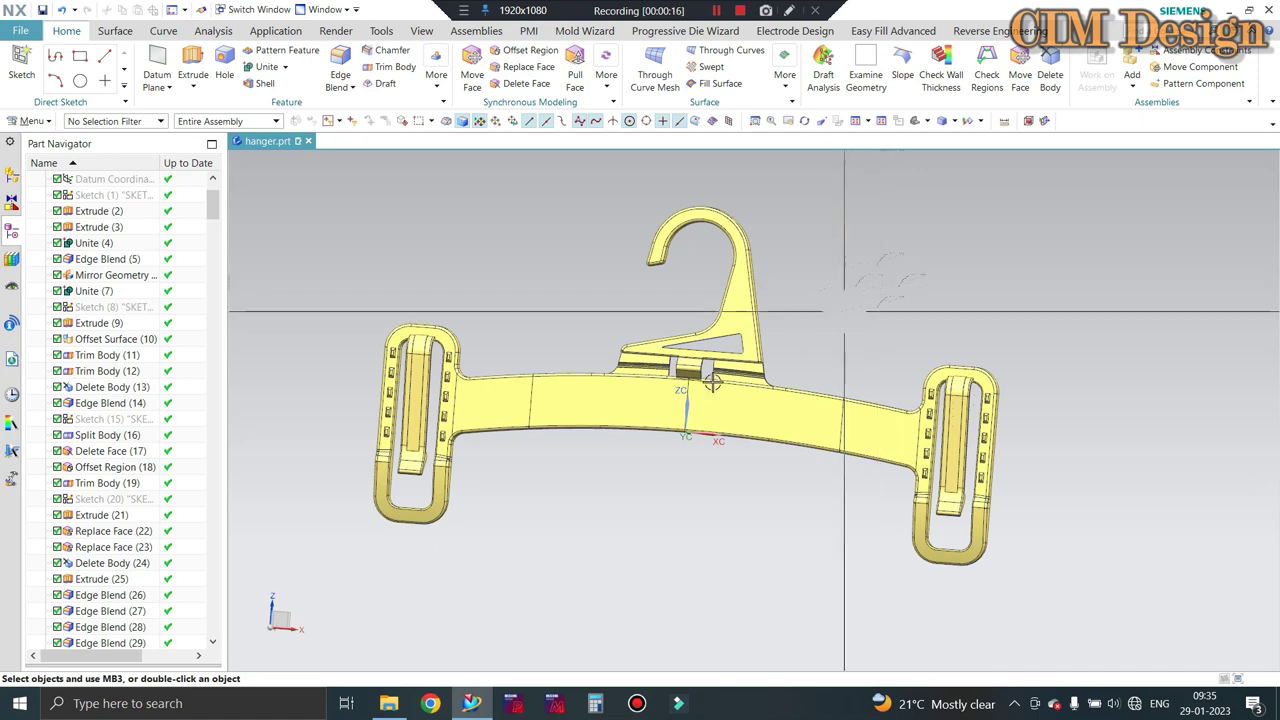
pyautogui.moveTo(712, 383)
pyautogui.mouseDown(button='middle')
pyautogui.moveTo(744, 404)
pyautogui.moveTo(743, 423)
pyautogui.mouseUp(button='middle')
pyautogui.scroll(3, 674, 377)
pyautogui.scroll(3, 733, 453)
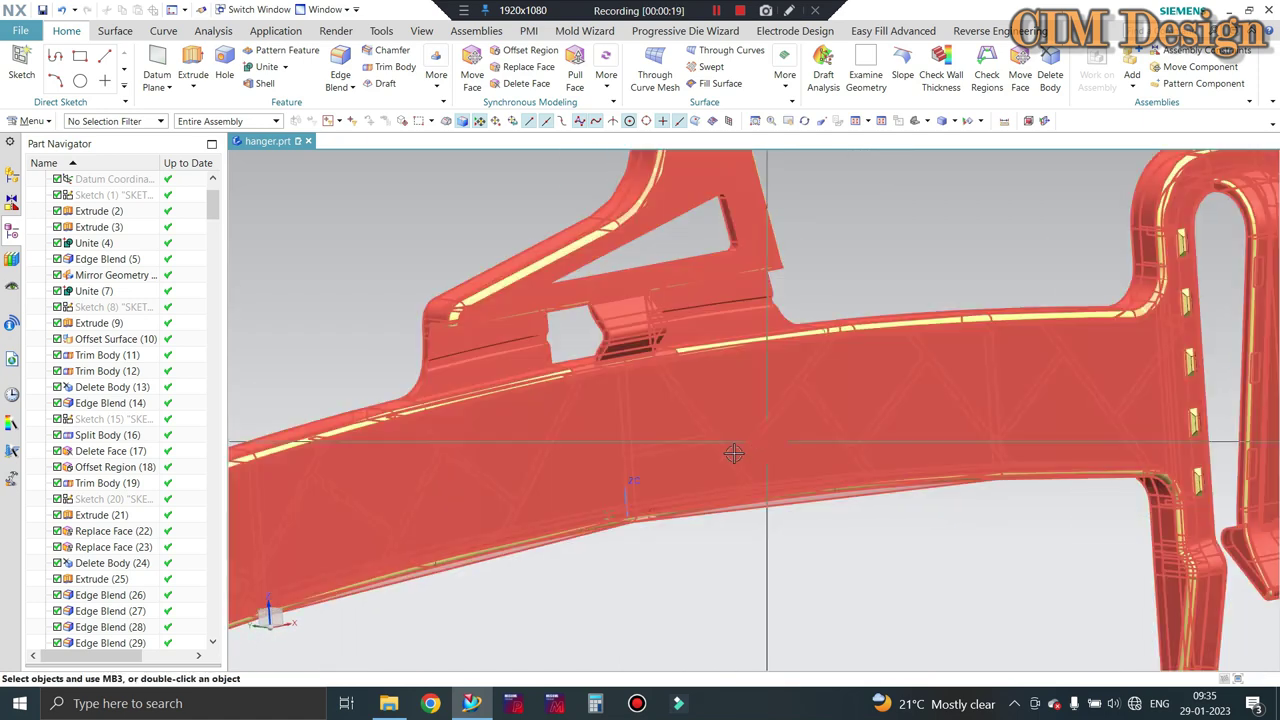
pyautogui.scroll(-5, 733, 453)
pyautogui.scroll(5, 928, 349)
pyautogui.moveTo(928, 349)
pyautogui.mouseDown(button='middle')
pyautogui.moveTo(686, 374)
pyautogui.moveTo(883, 369)
pyautogui.moveTo(811, 303)
pyautogui.moveTo(857, 366)
pyautogui.mouseUp(button='middle')
pyautogui.scroll(3, 811, 303)
pyautogui.scroll(-3, 787, 343)
pyautogui.scroll(-3, 706, 350)
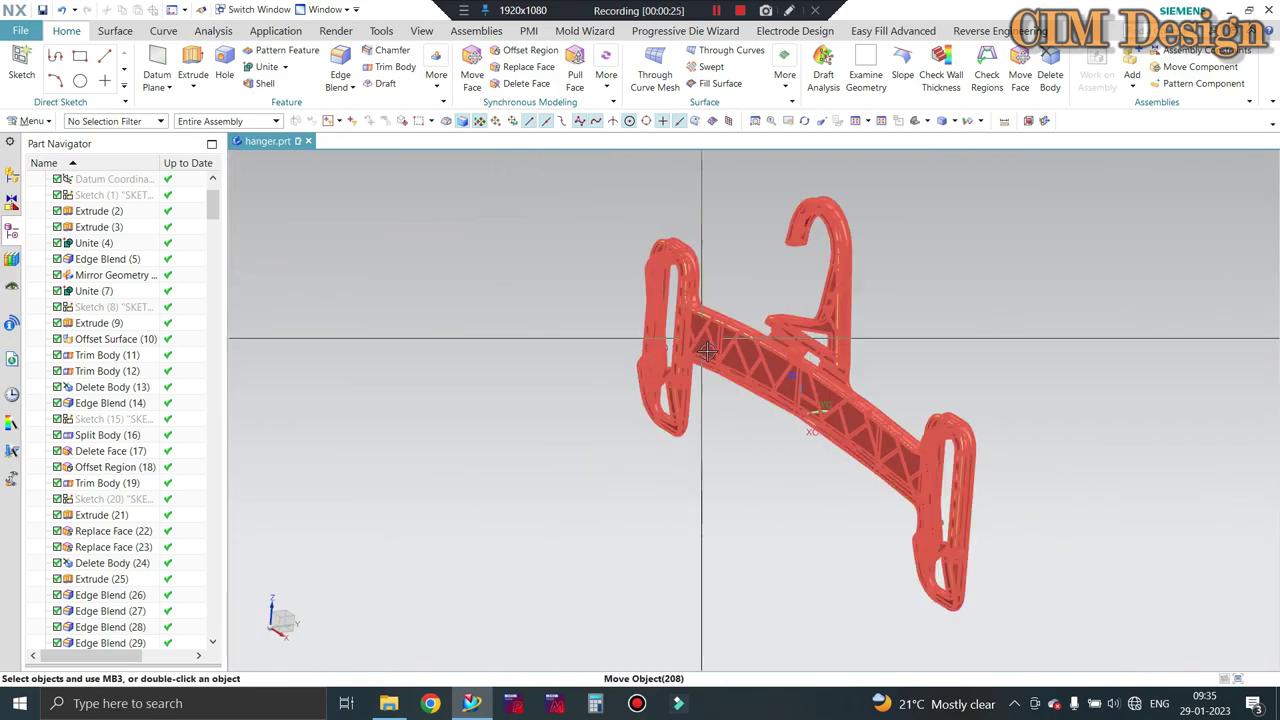
pyautogui.moveTo(706, 350)
pyautogui.mouseDown(button='middle')
pyautogui.moveTo(760, 390)
pyautogui.moveTo(732, 368)
pyautogui.mouseUp(button='middle')
pyautogui.scroll(5, 732, 368)
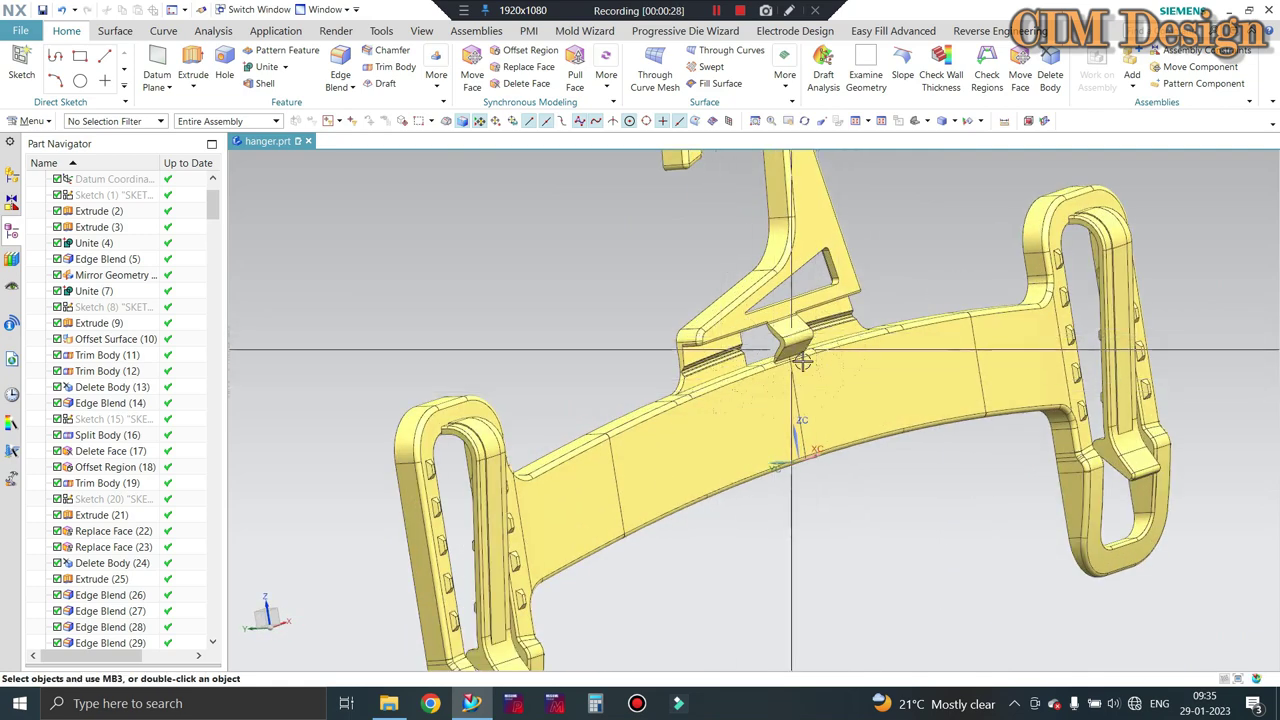
pyautogui.scroll(-5, 803, 362)
pyautogui.scroll(4, 686, 390)
pyautogui.scroll(-4, 686, 390)
pyautogui.moveTo(686, 390); pyautogui.dragTo(668, 420, button='middle')
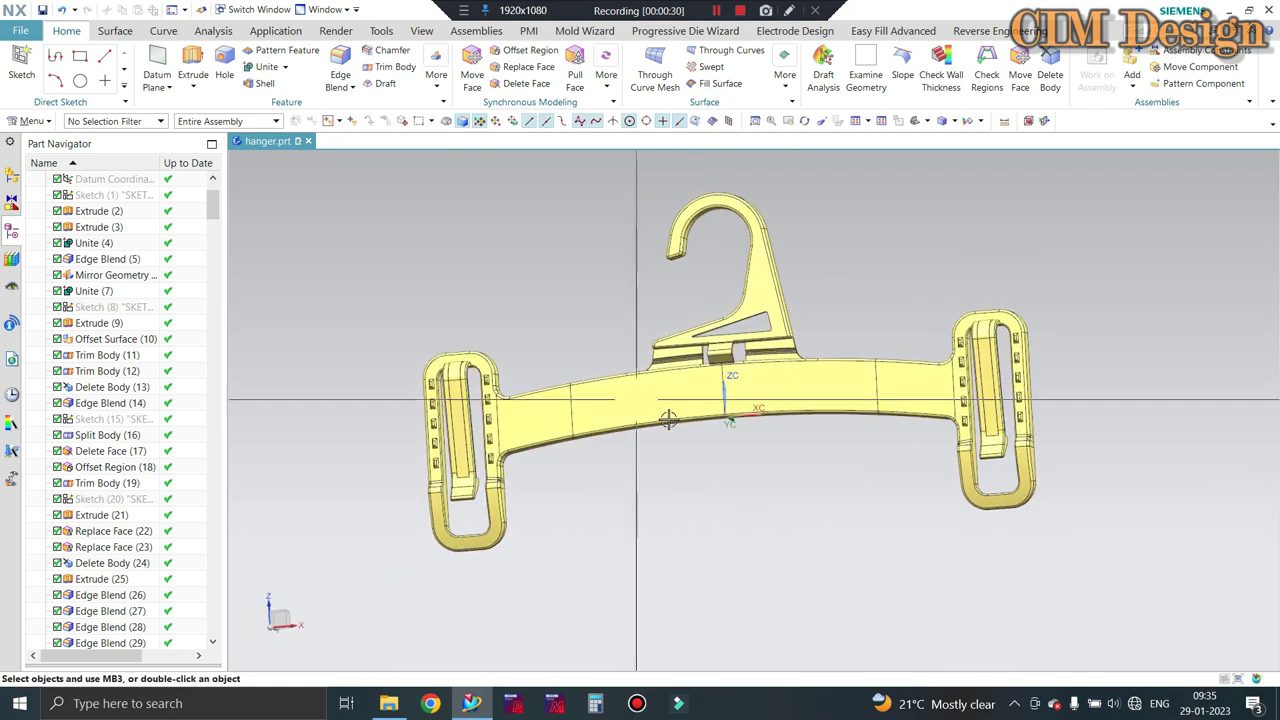
pyautogui.scroll(-2, 660, 427)
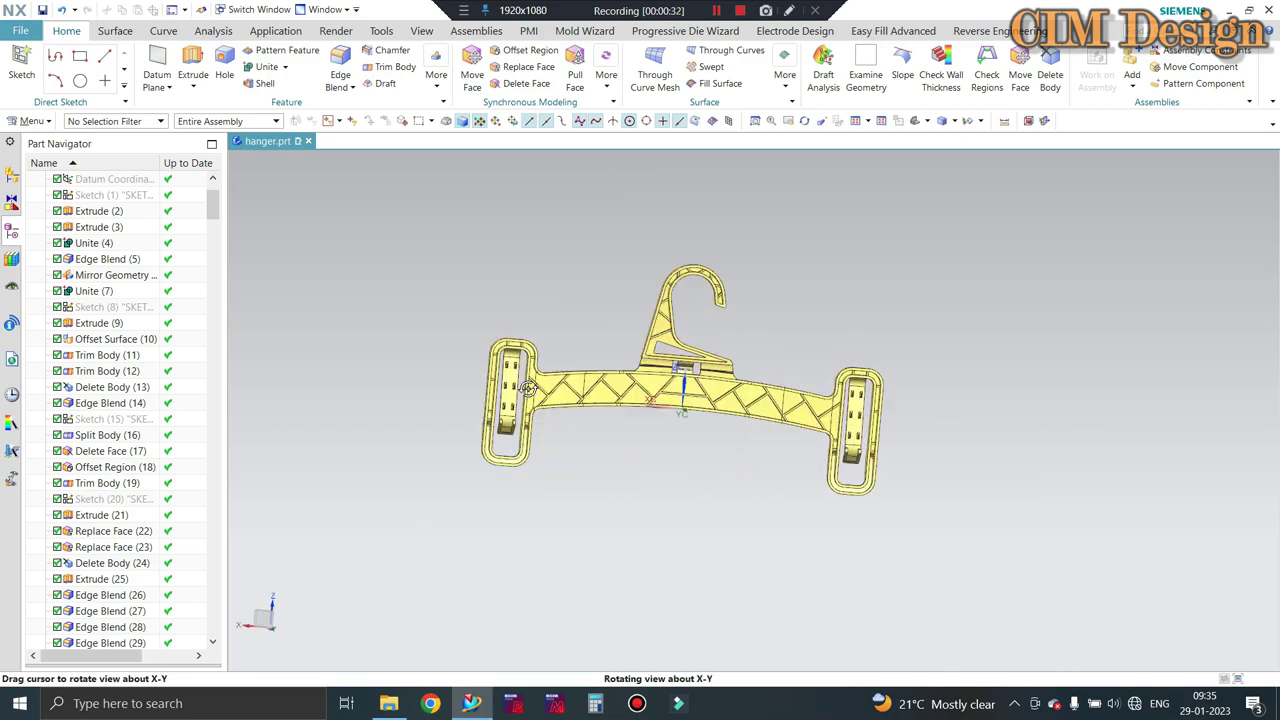
pyautogui.moveTo(550, 349); pyautogui.dragTo(566, 381, button='middle')
pyautogui.scroll(3, 566, 381)
pyautogui.scroll(-2, 468, 380)
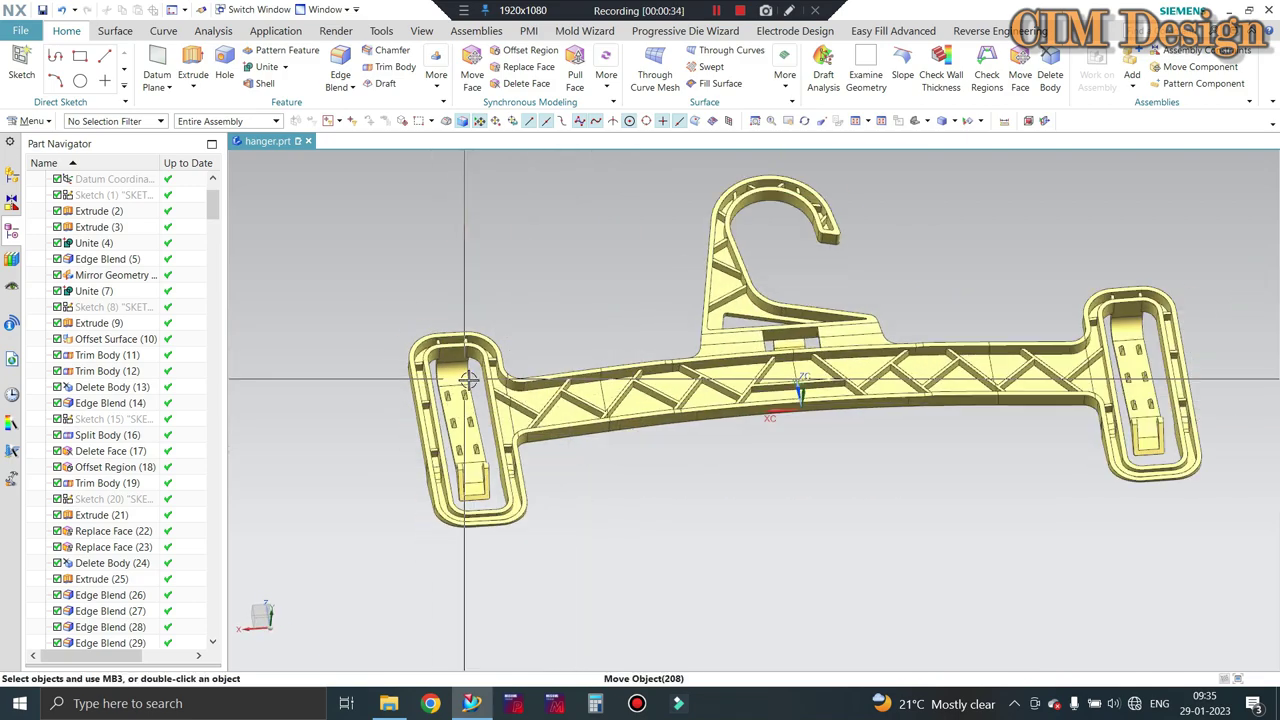
pyautogui.scroll(2, 530, 403)
pyautogui.scroll(-3, 458, 405)
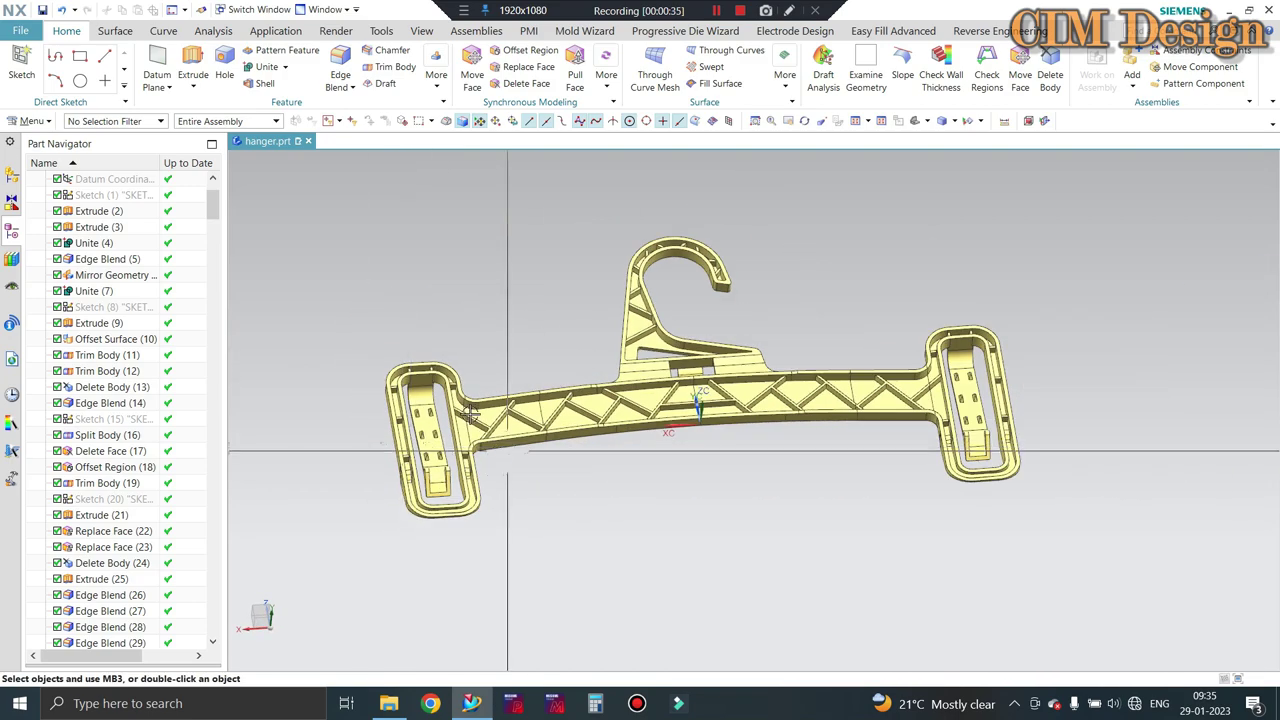
pyautogui.scroll(3, 403, 423)
pyautogui.scroll(1, 436, 401)
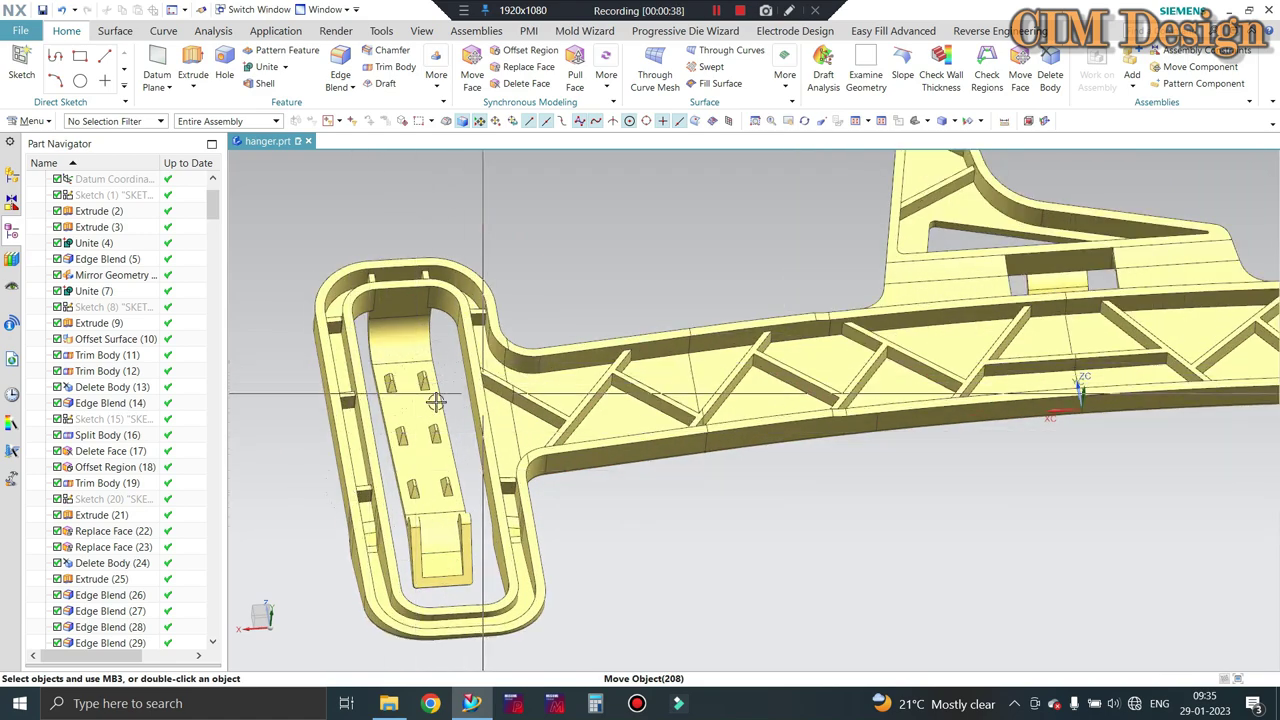
pyautogui.scroll(-2, 420, 465)
pyautogui.scroll(-2, 829, 437)
pyautogui.moveTo(829, 437); pyautogui.dragTo(646, 443, button='middle')
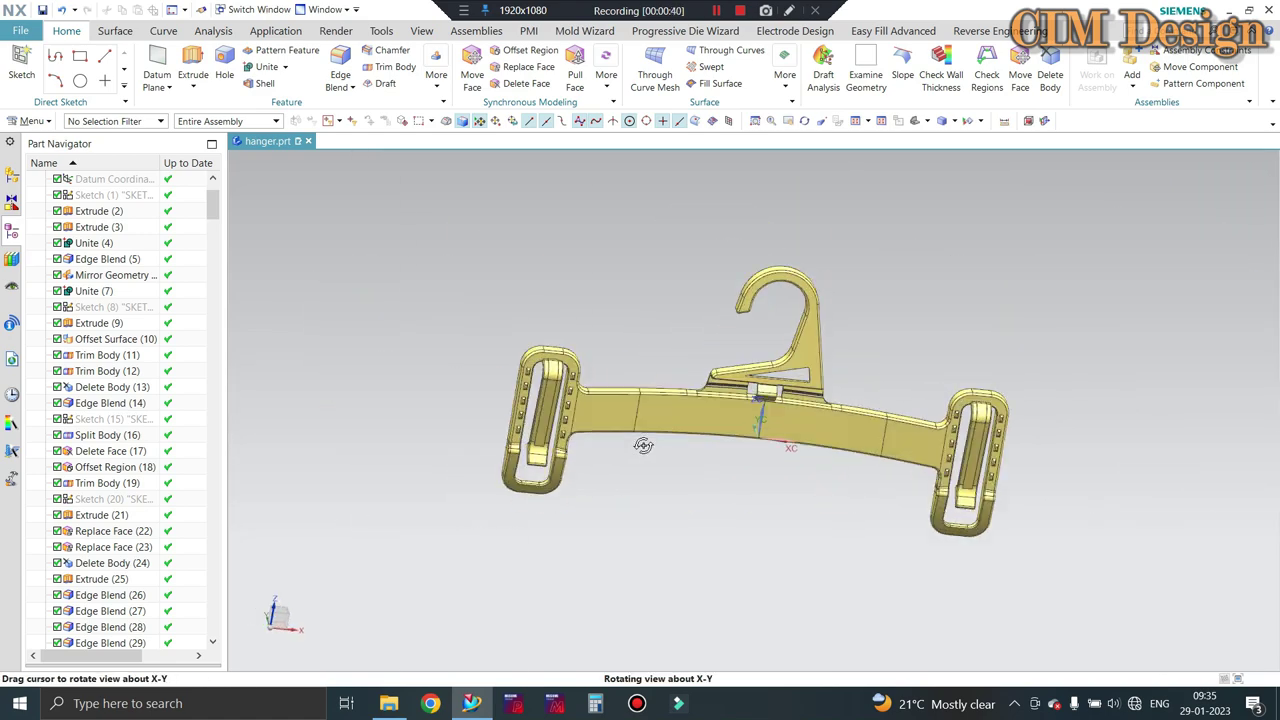
pyautogui.scroll(1, 681, 419)
pyautogui.moveTo(775, 418); pyautogui.dragTo(757, 400, button='middle')
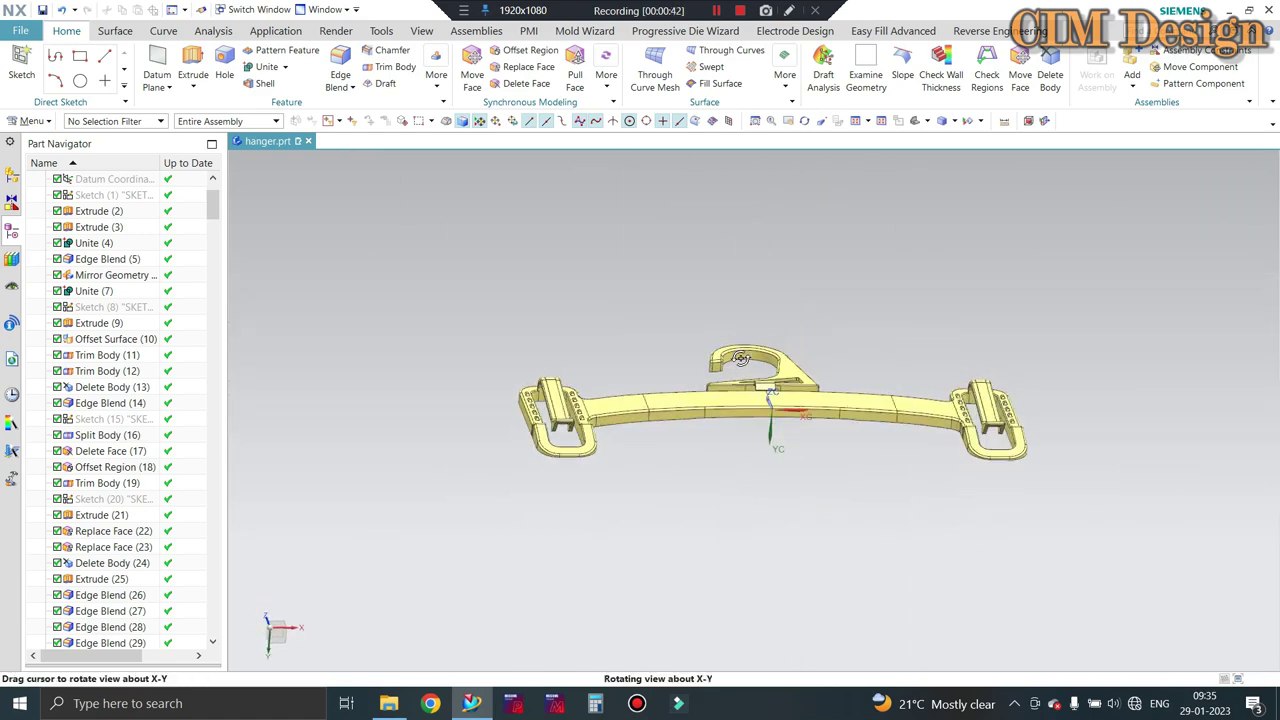
pyautogui.scroll(3, 786, 394)
pyautogui.scroll(-1, 735, 332)
# Select and deselect the hanger body, then rotate it to inspect the ribbed underside.
pyautogui.click(763, 374)
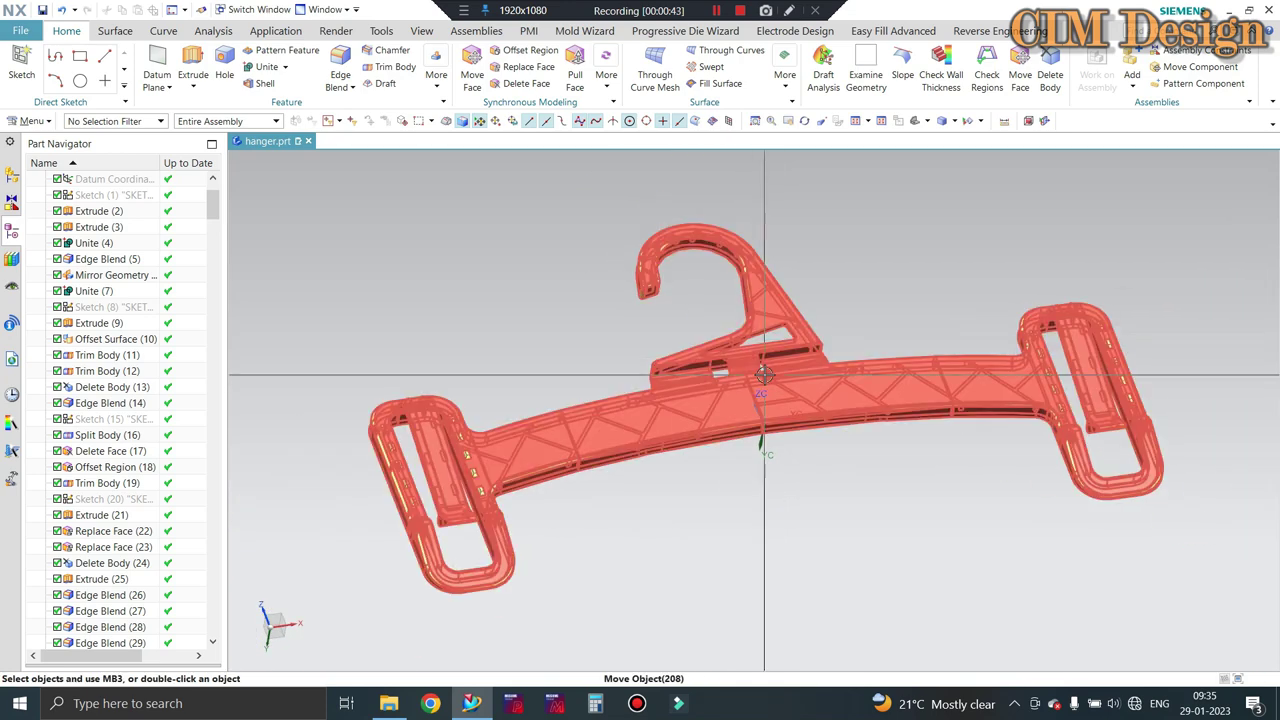
pyautogui.press('Escape')
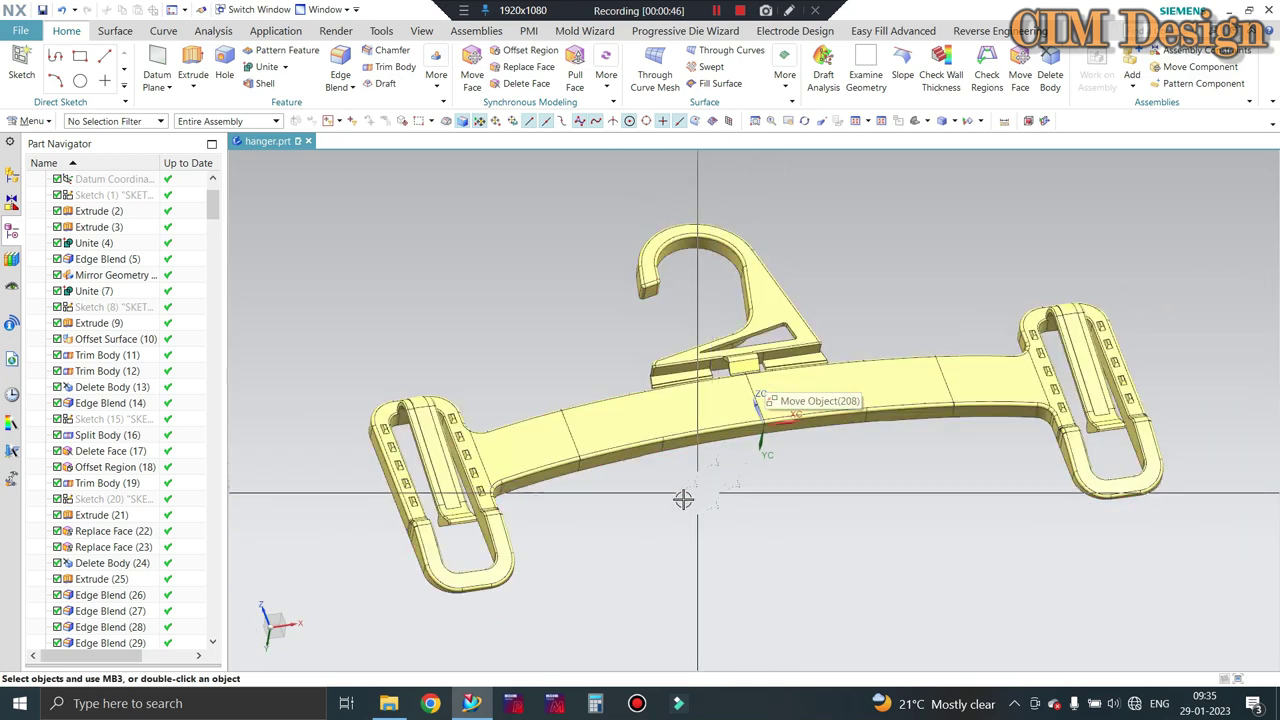
pyautogui.scroll(3, 634, 445)
pyautogui.scroll(-3, 620, 430)
pyautogui.scroll(3, 643, 425)
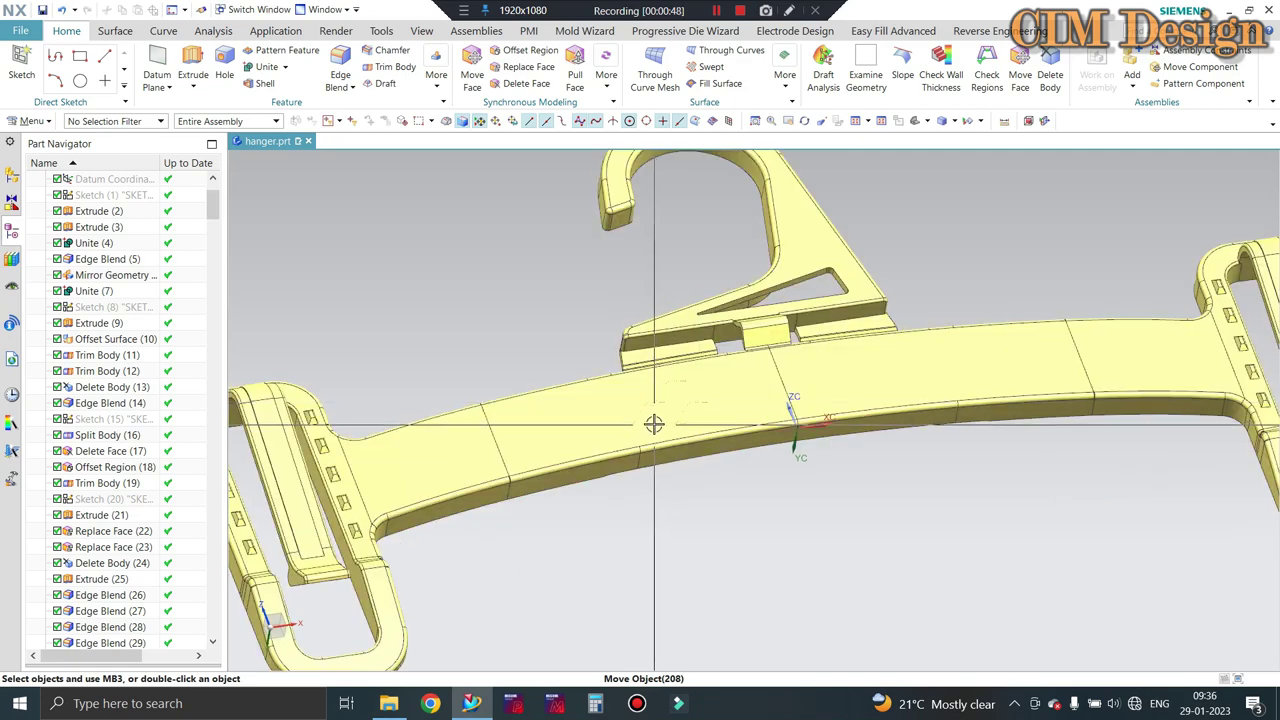
pyautogui.moveTo(654, 423); pyautogui.dragTo(700, 330, button='middle')
pyautogui.scroll(2, 702, 328)
pyautogui.scroll(-2, 702, 328)
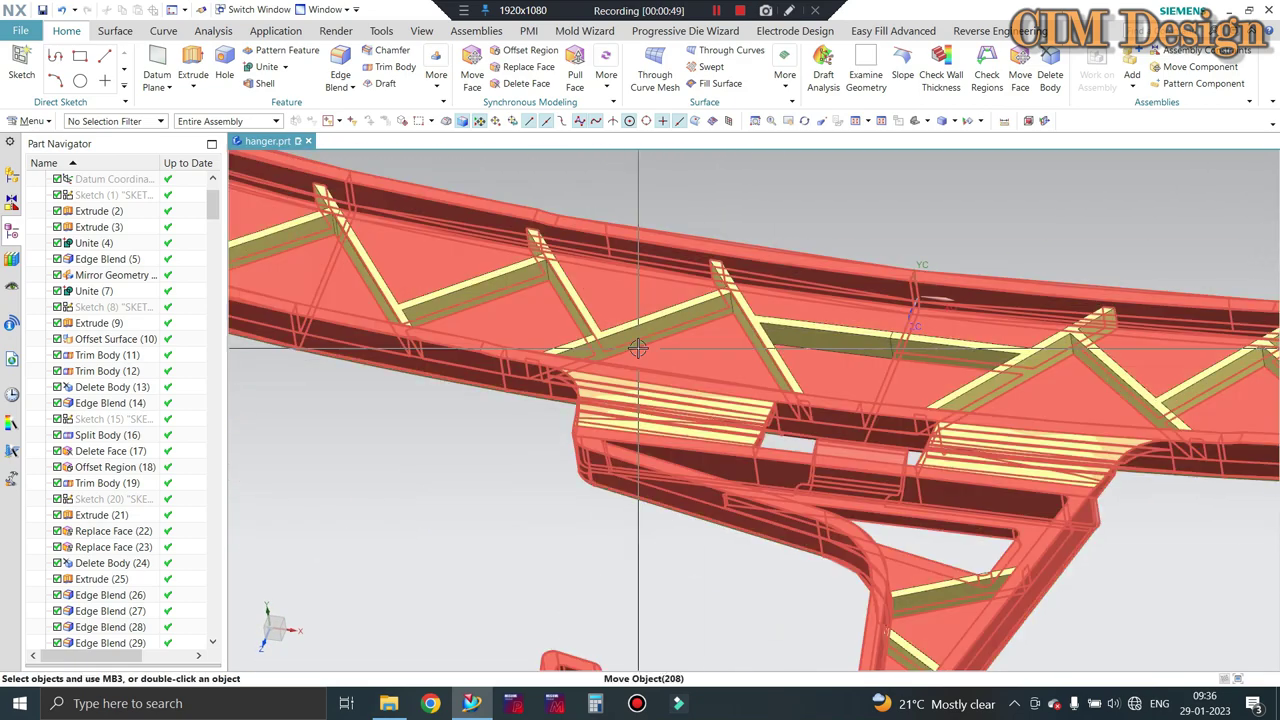
pyautogui.scroll(-3, 636, 327)
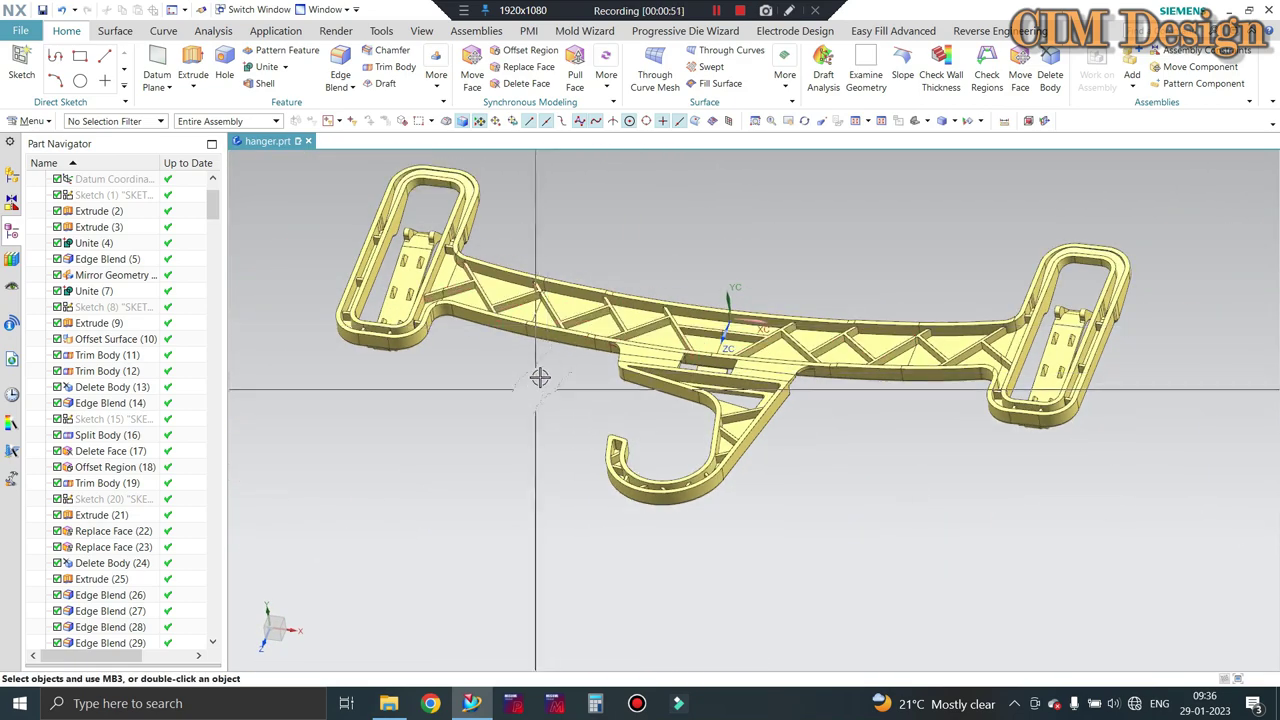
pyautogui.moveTo(540, 374)
pyautogui.mouseDown(button='middle')
pyautogui.moveTo(583, 297)
pyautogui.moveTo(697, 289)
pyautogui.moveTo(745, 375)
pyautogui.moveTo(658, 378)
pyautogui.mouseUp(button='middle')
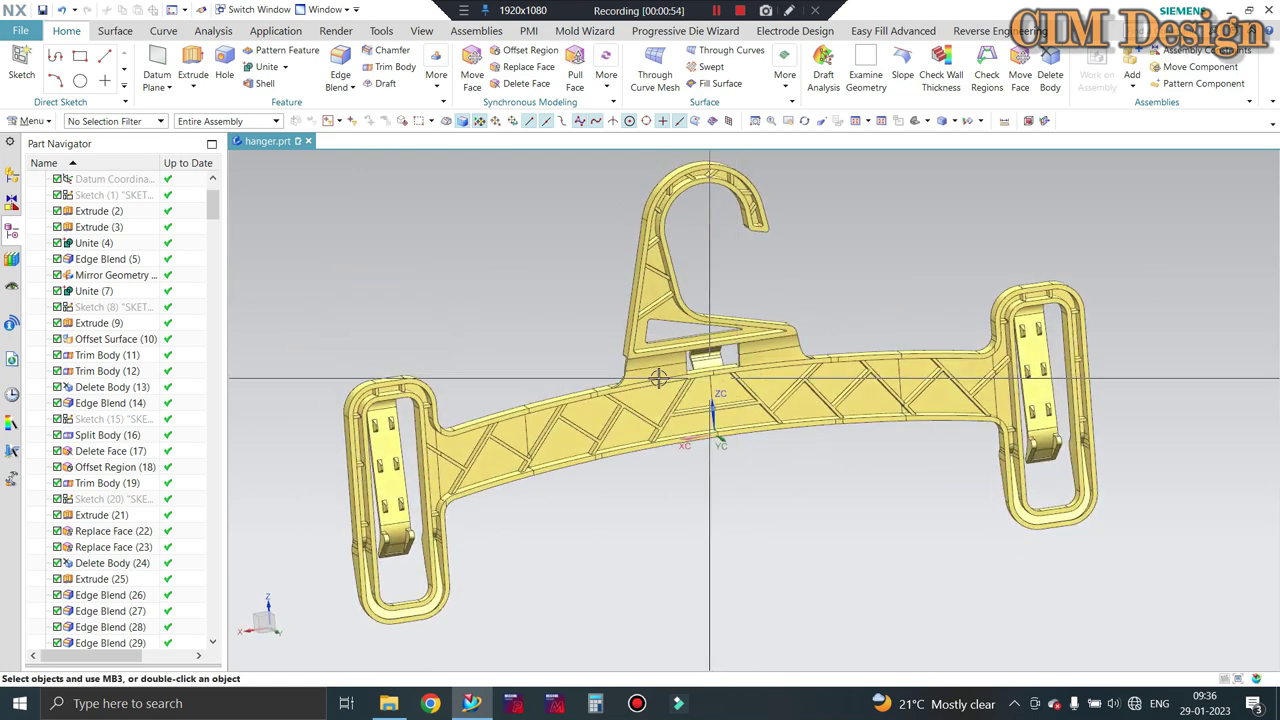
pyautogui.scroll(-1, 450, 335)
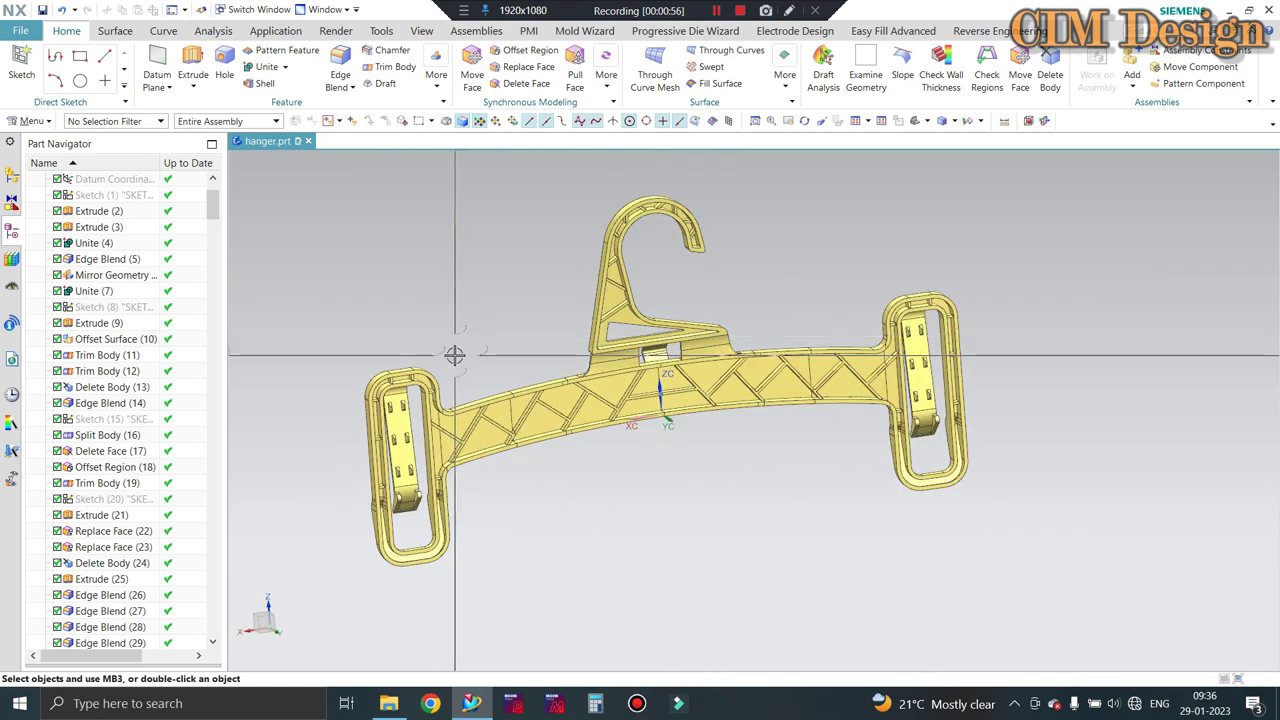
pyautogui.moveTo(454, 355)
pyautogui.mouseDown(button='middle')
pyautogui.moveTo(531, 286)
pyautogui.moveTo(468, 305)
pyautogui.mouseUp(button='middle')
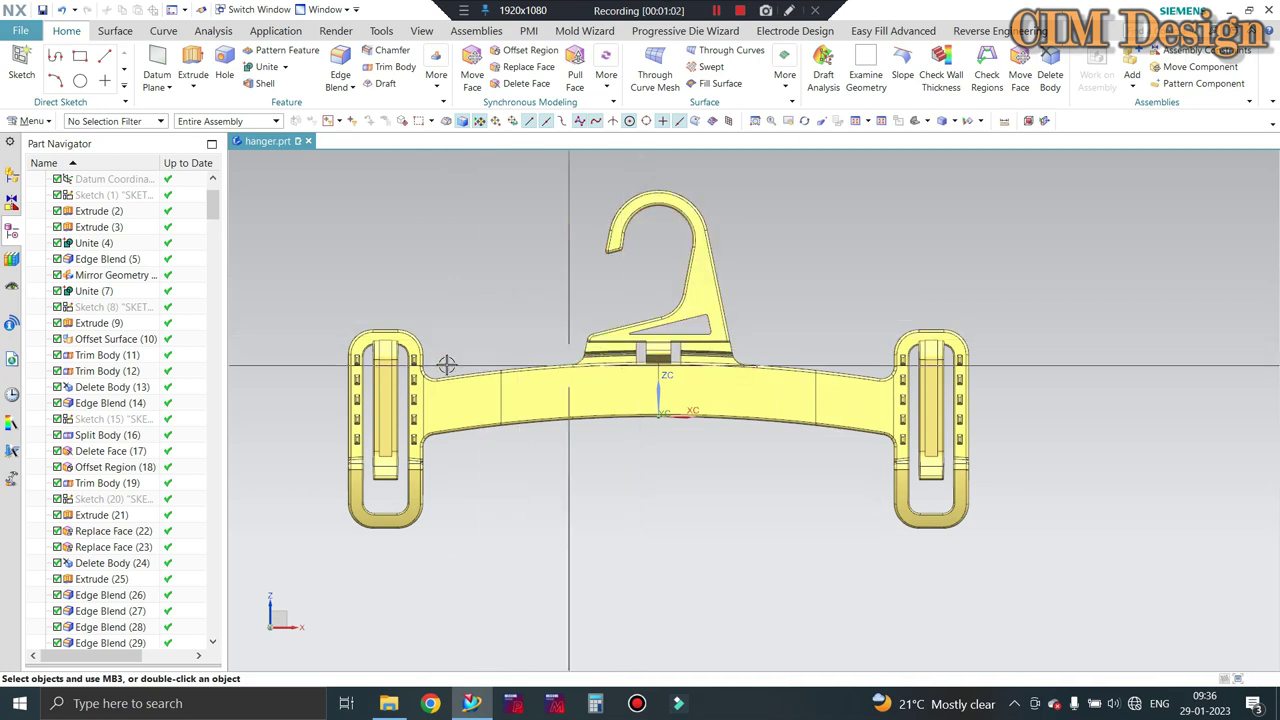
pyautogui.scroll(1, 400, 357)
pyautogui.moveTo(497, 363)
pyautogui.mouseDown(button='middle')
pyautogui.moveTo(666, 406)
pyautogui.moveTo(794, 309)
pyautogui.moveTo(806, 270)
pyautogui.moveTo(629, 266)
pyautogui.moveTo(657, 300)
pyautogui.moveTo(636, 318)
pyautogui.moveTo(646, 365)
pyautogui.moveTo(601, 316)
pyautogui.moveTo(597, 377)
pyautogui.moveTo(580, 351)
pyautogui.moveTo(669, 374)
pyautogui.moveTo(594, 371)
pyautogui.moveTo(726, 417)
pyautogui.moveTo(686, 437)
pyautogui.moveTo(677, 423)
pyautogui.moveTo(700, 400)
pyautogui.moveTo(710, 420)
pyautogui.moveTo(696, 411)
pyautogui.mouseUp(button='middle')
pyautogui.scroll(-1, 696, 411)
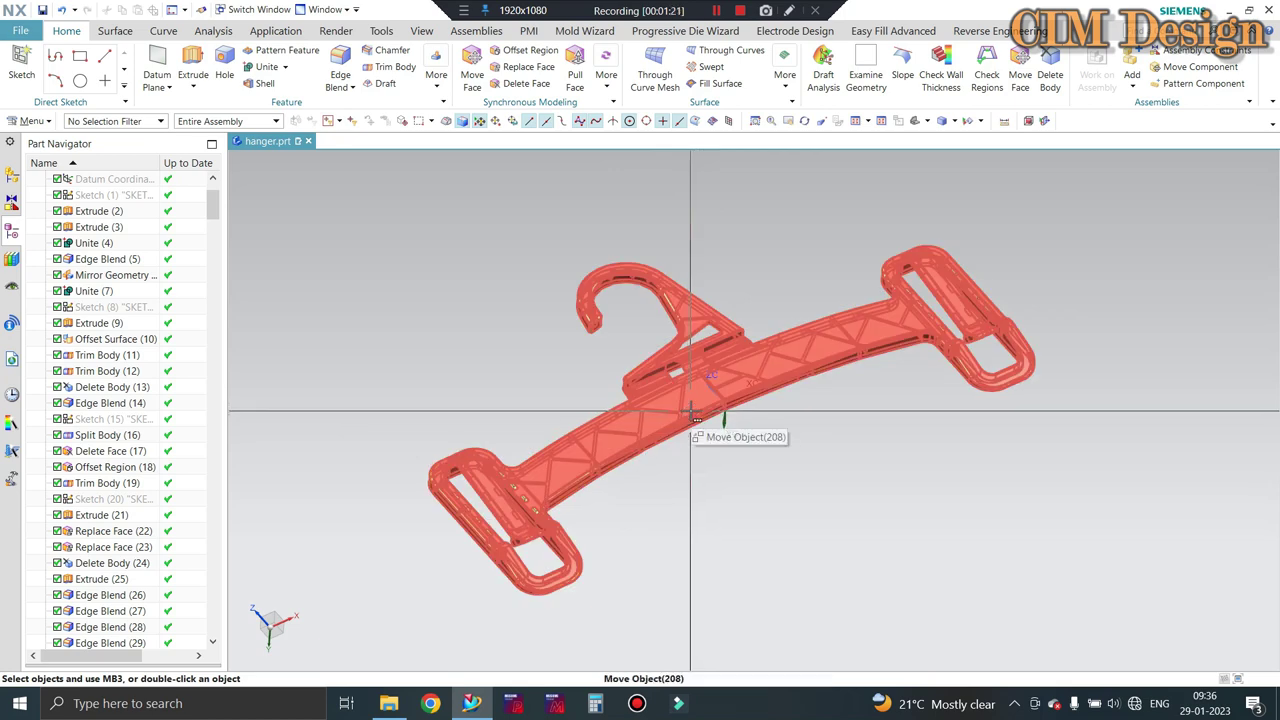
# Set the selection filter to Solid Body and pick the hanger body.
pyautogui.click(115, 121)
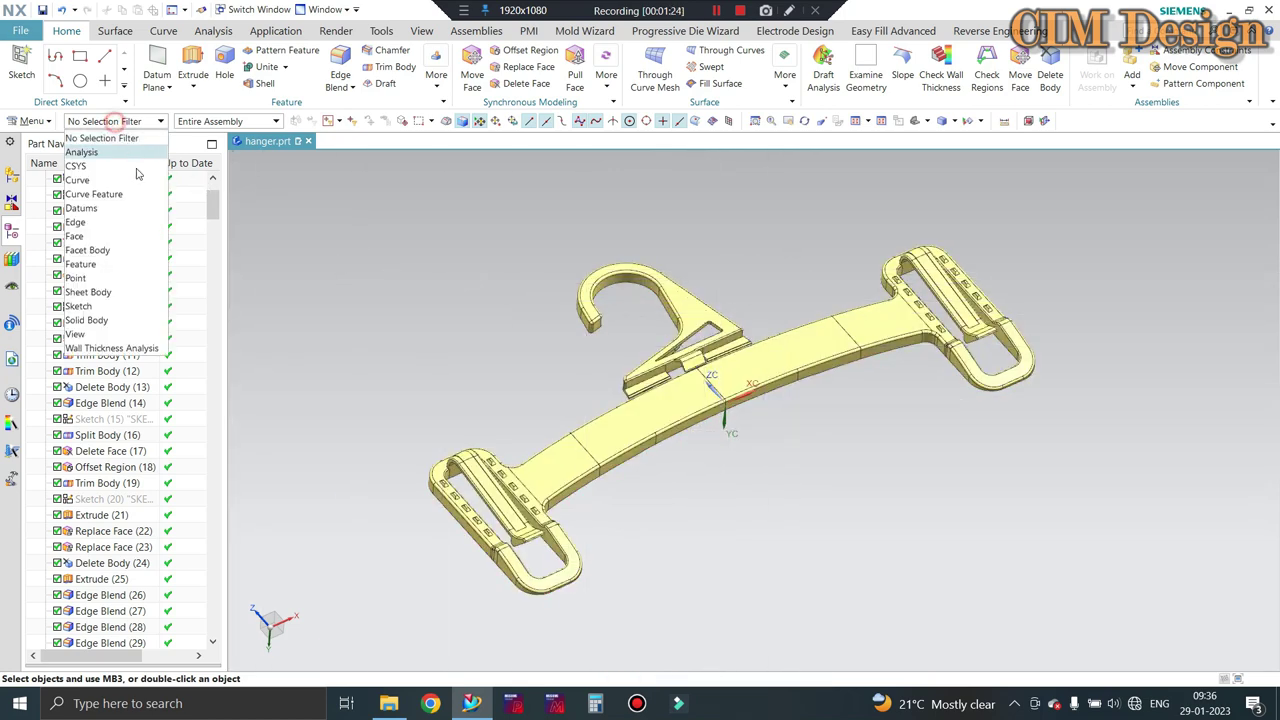
pyautogui.click(130, 322)
pyautogui.click(637, 405)
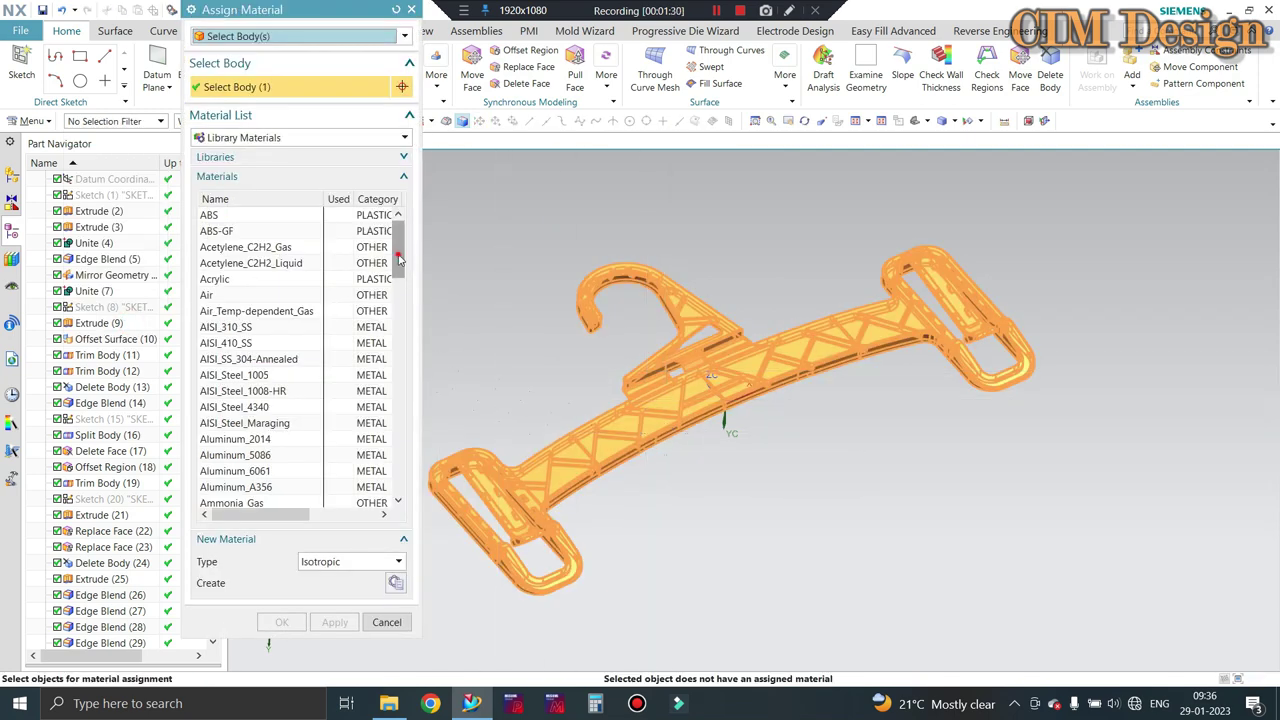
# Assign Polypropylene from the material list to the hanger and close the dialog.
pyautogui.moveTo(398, 258); pyautogui.dragTo(398, 335)
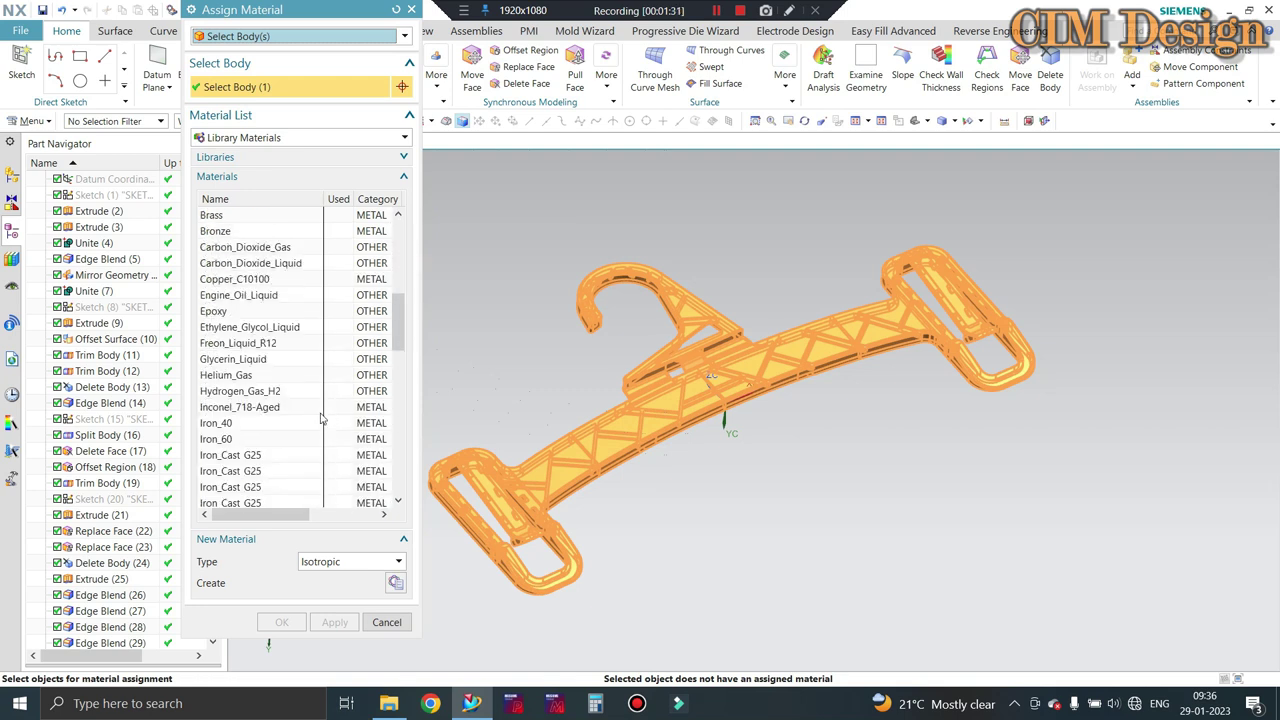
pyautogui.scroll(-1, 320, 418)
pyautogui.scroll(-6, 315, 420)
pyautogui.scroll(-2, 300, 424)
pyautogui.scroll(-1, 288, 428)
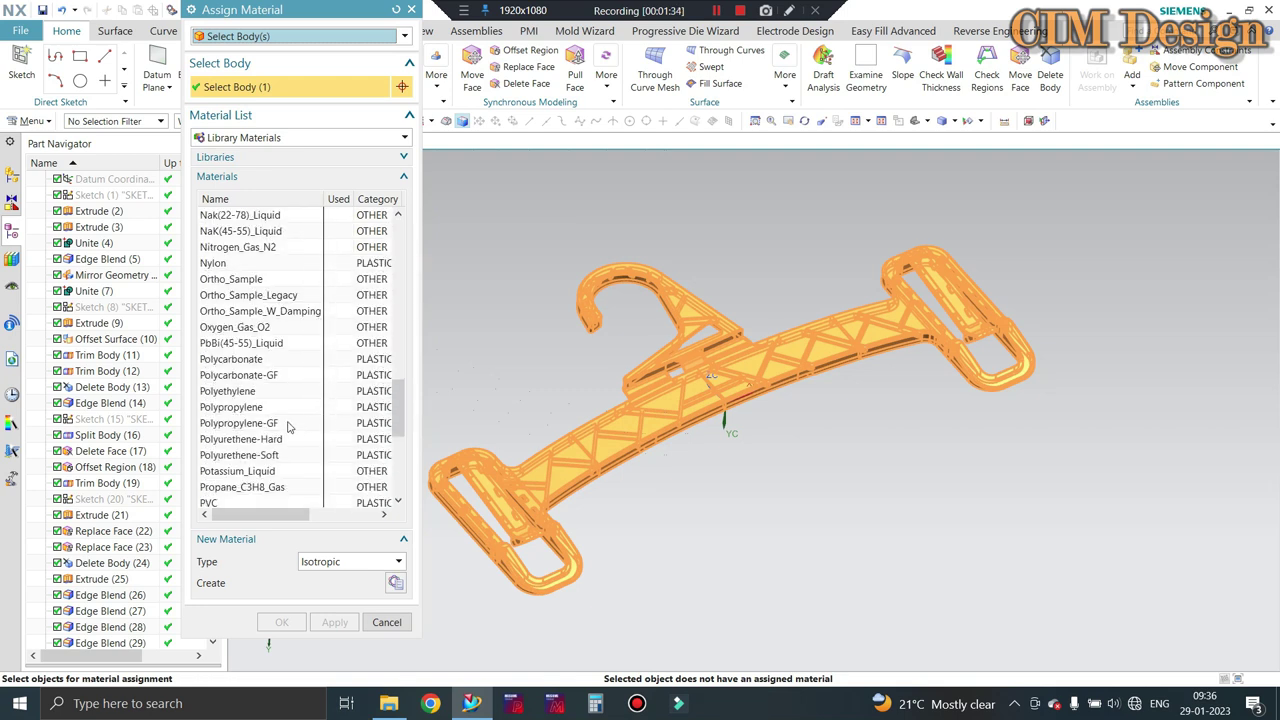
pyautogui.click(238, 408)
pyautogui.click(333, 623)
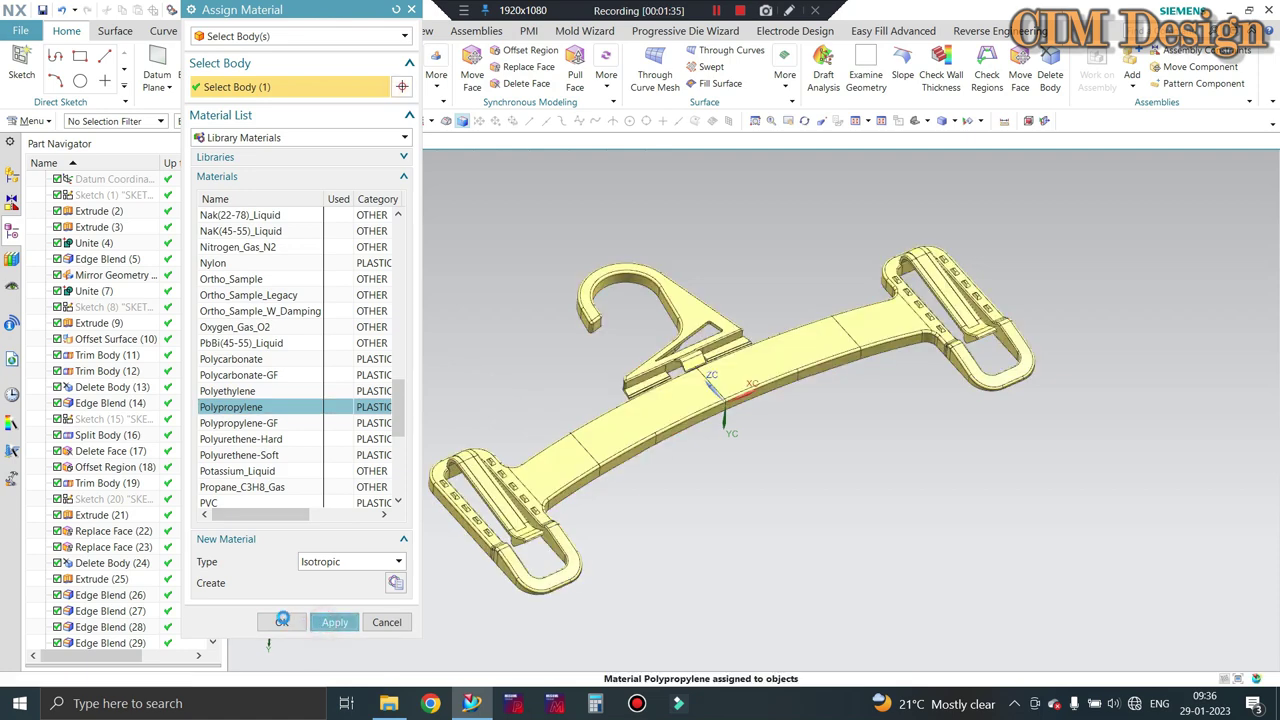
pyautogui.click(385, 622)
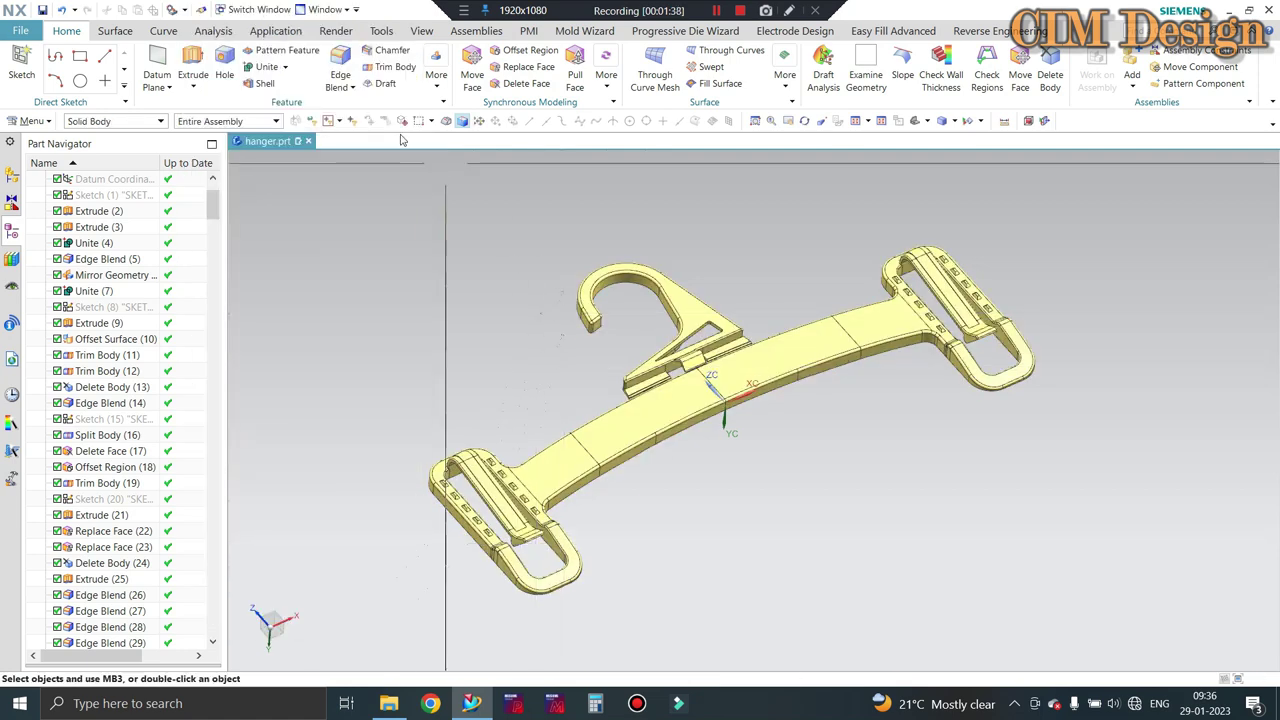
# Measure the hanger body with Measure Body, switching the result from Volume to Mass (0.030170 kg).
pyautogui.click(32, 121)
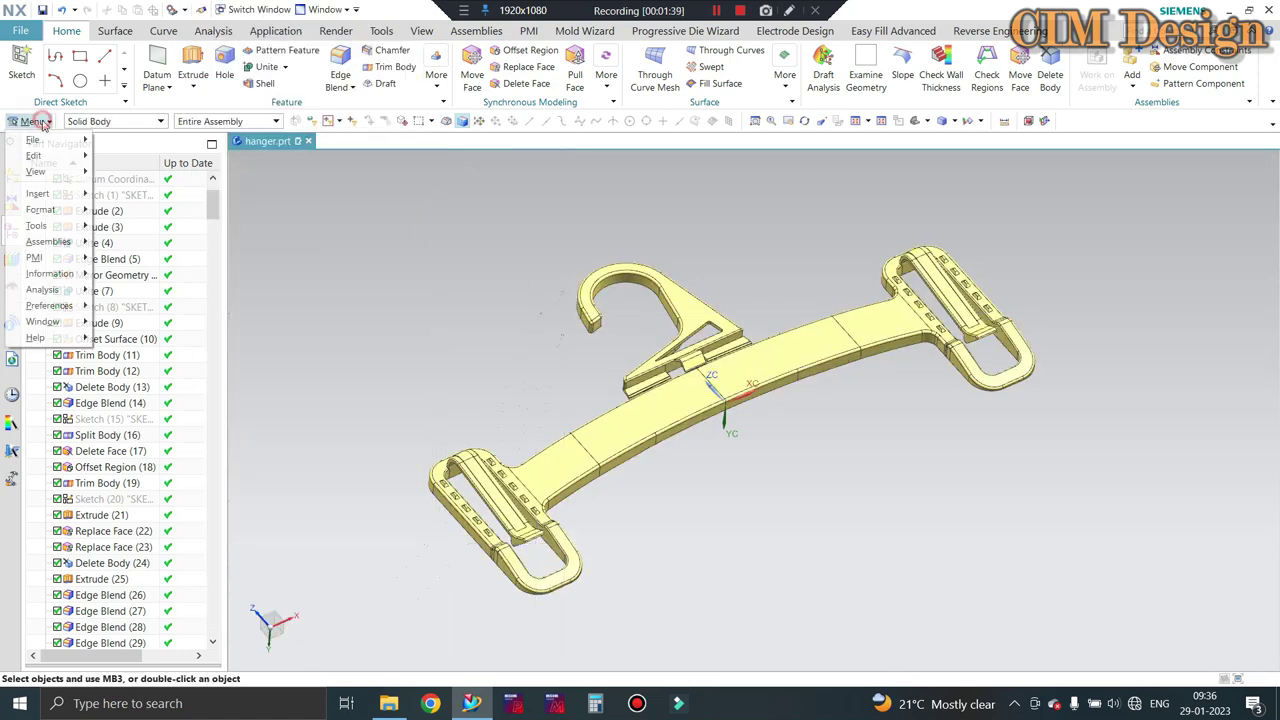
pyautogui.click(55, 293)
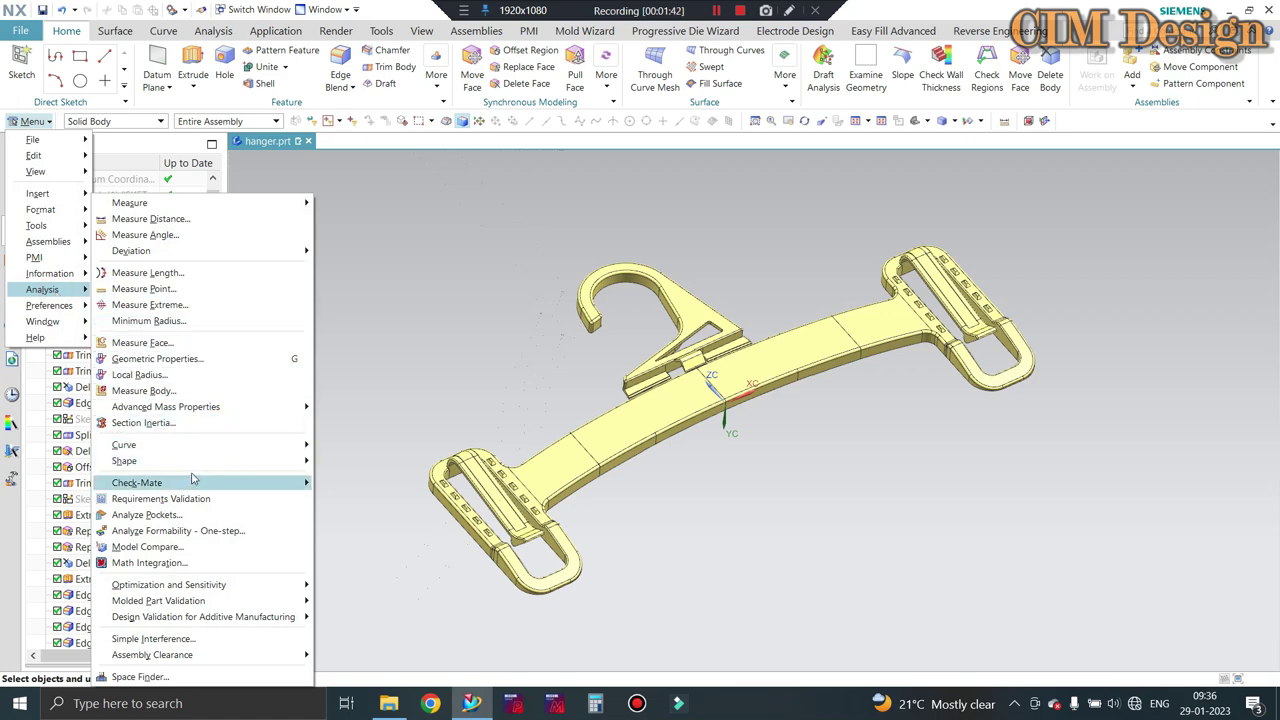
pyautogui.click(157, 391)
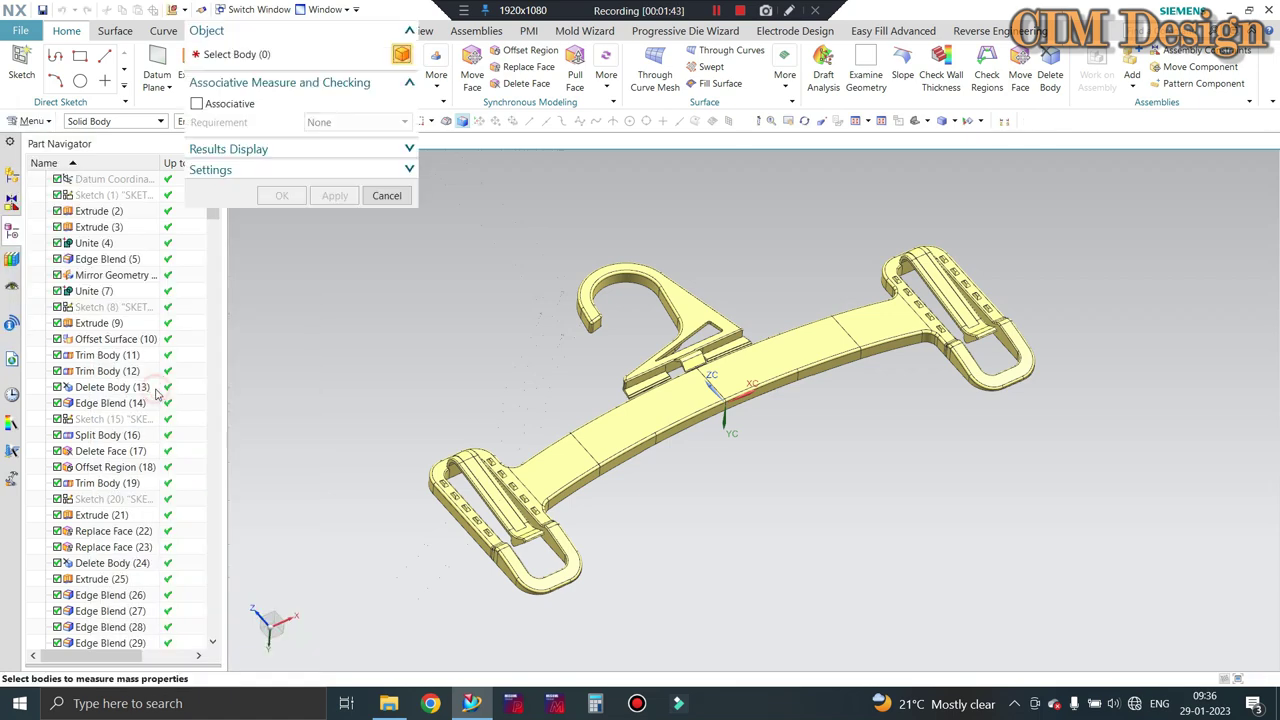
pyautogui.click(759, 383)
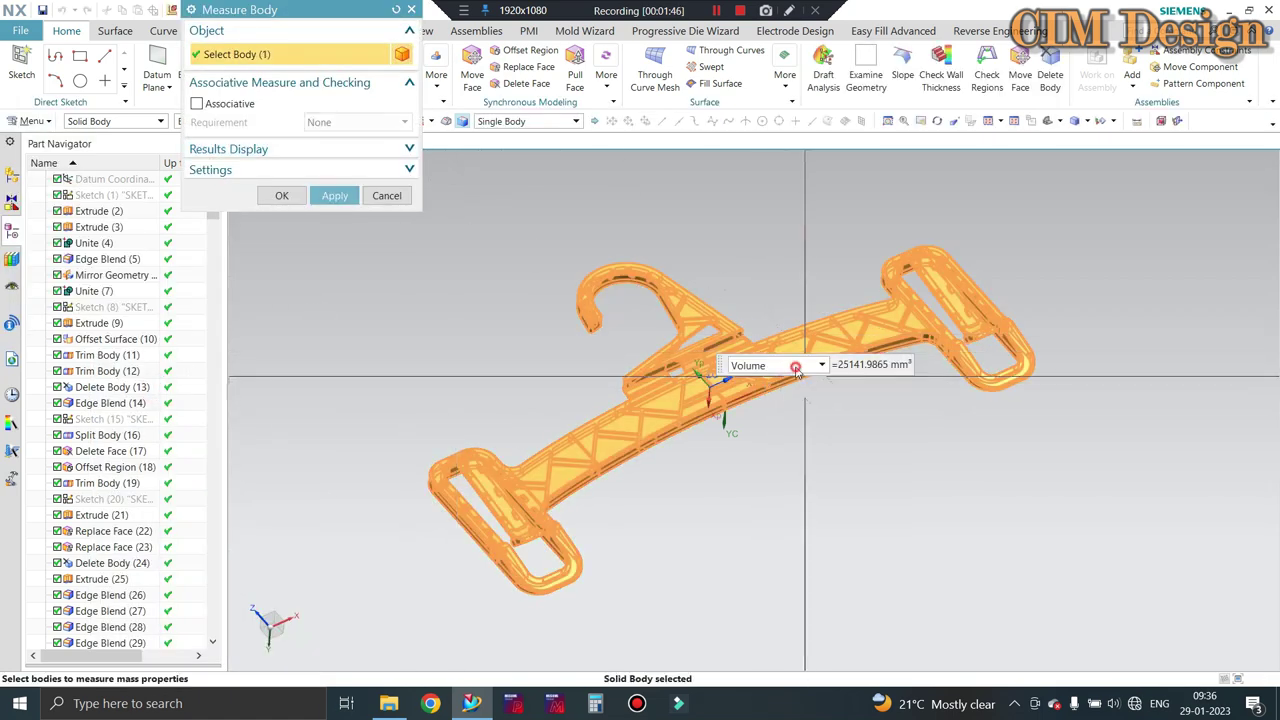
pyautogui.click(796, 367)
pyautogui.click(742, 411)
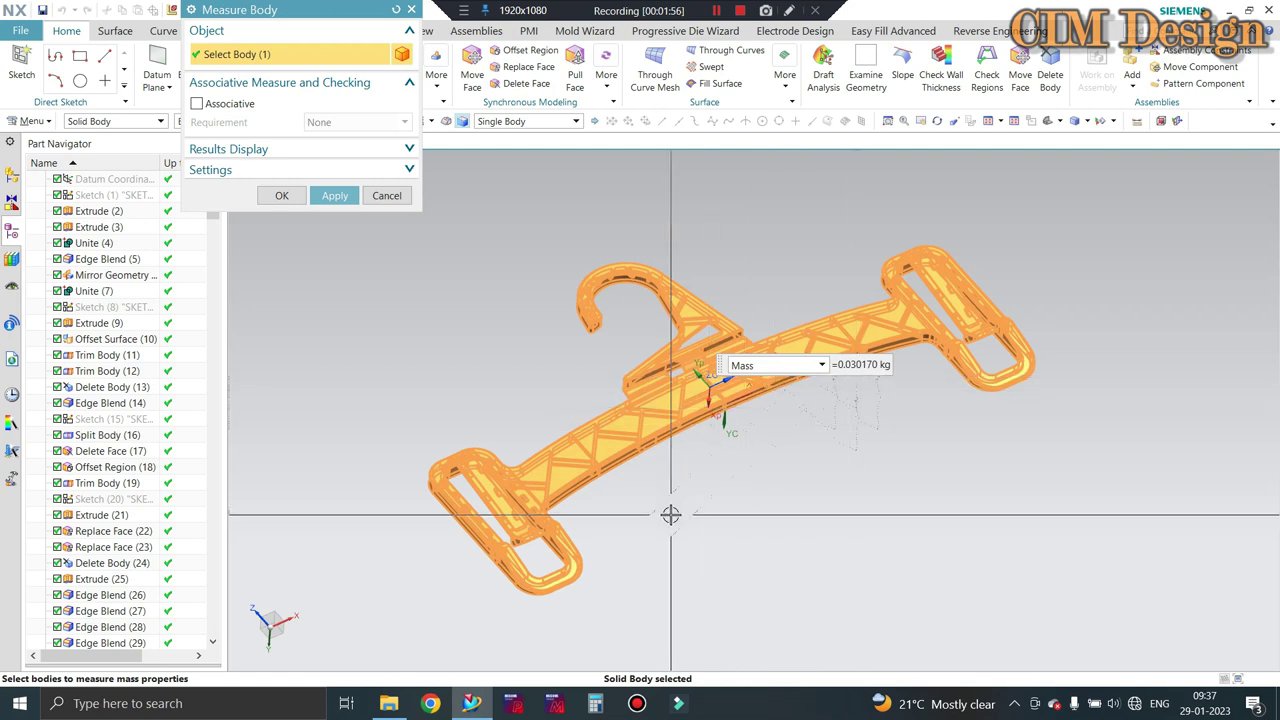
# Dismiss the measurement and snap the hanger to an exact front view with F8.
pyautogui.click(387, 196)
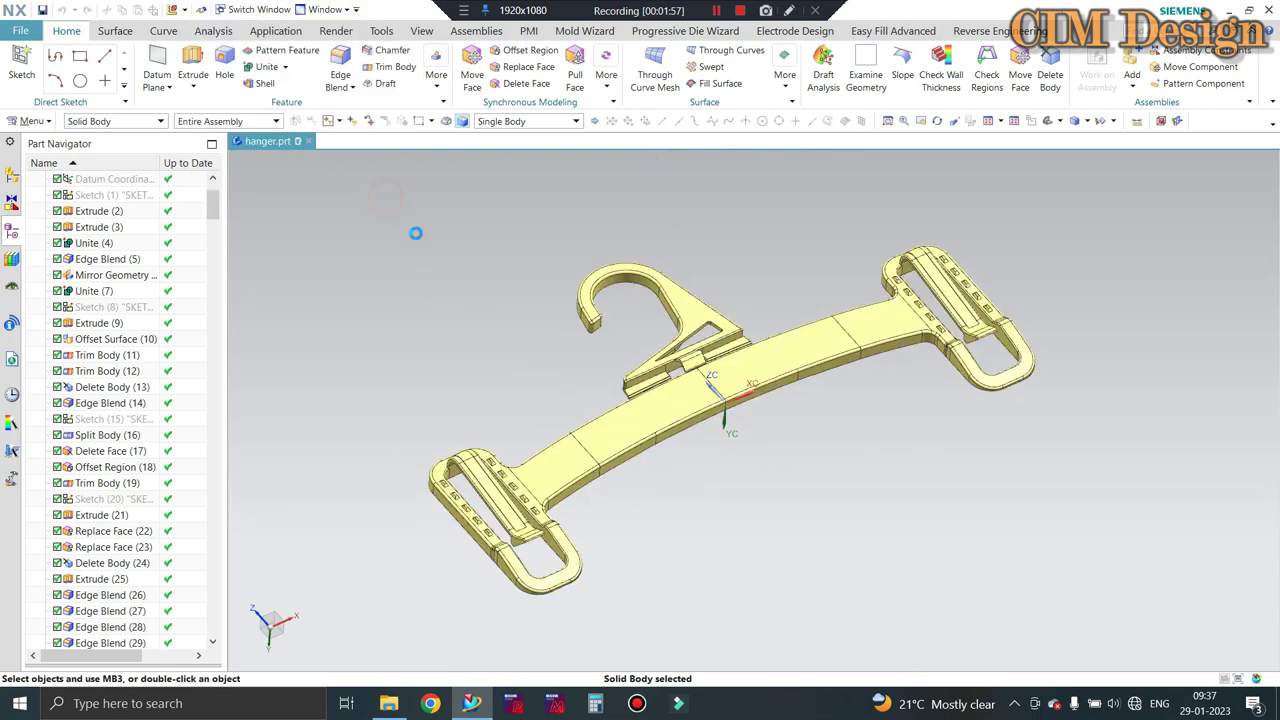
pyautogui.moveTo(414, 234); pyautogui.dragTo(842, 265, button='middle')
pyautogui.press('F8')
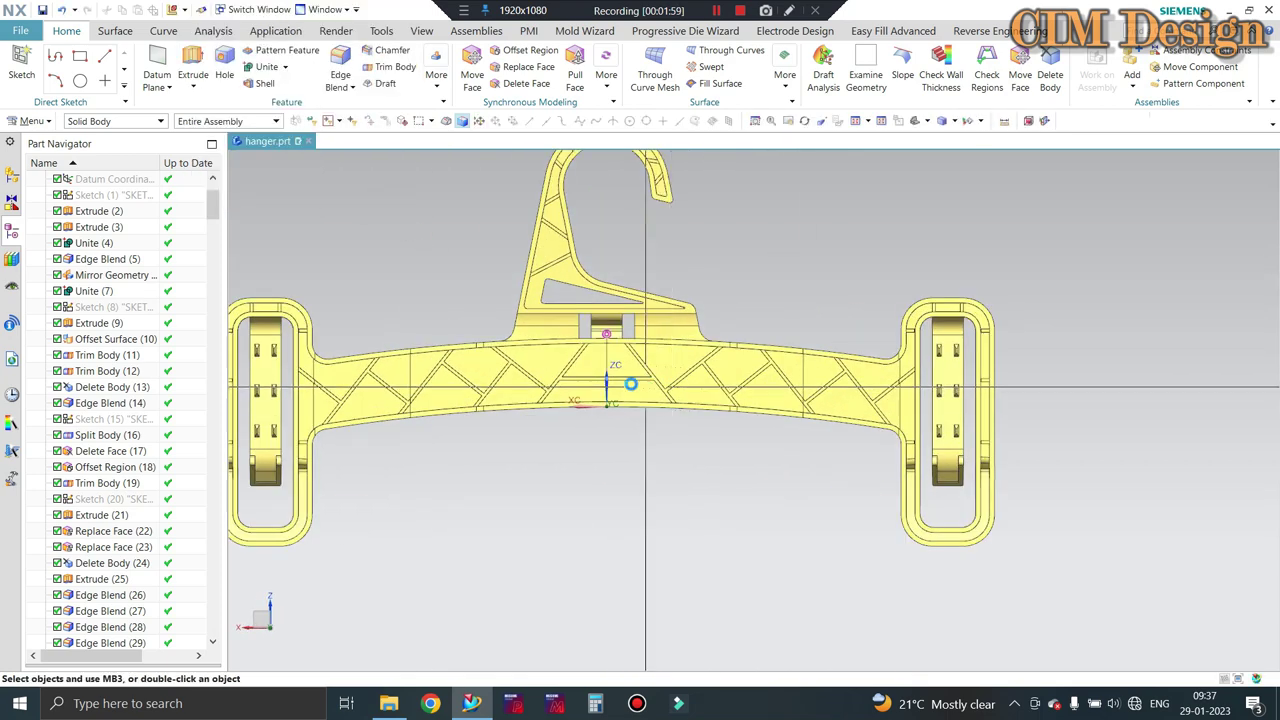
pyautogui.scroll(-3, 698, 377)
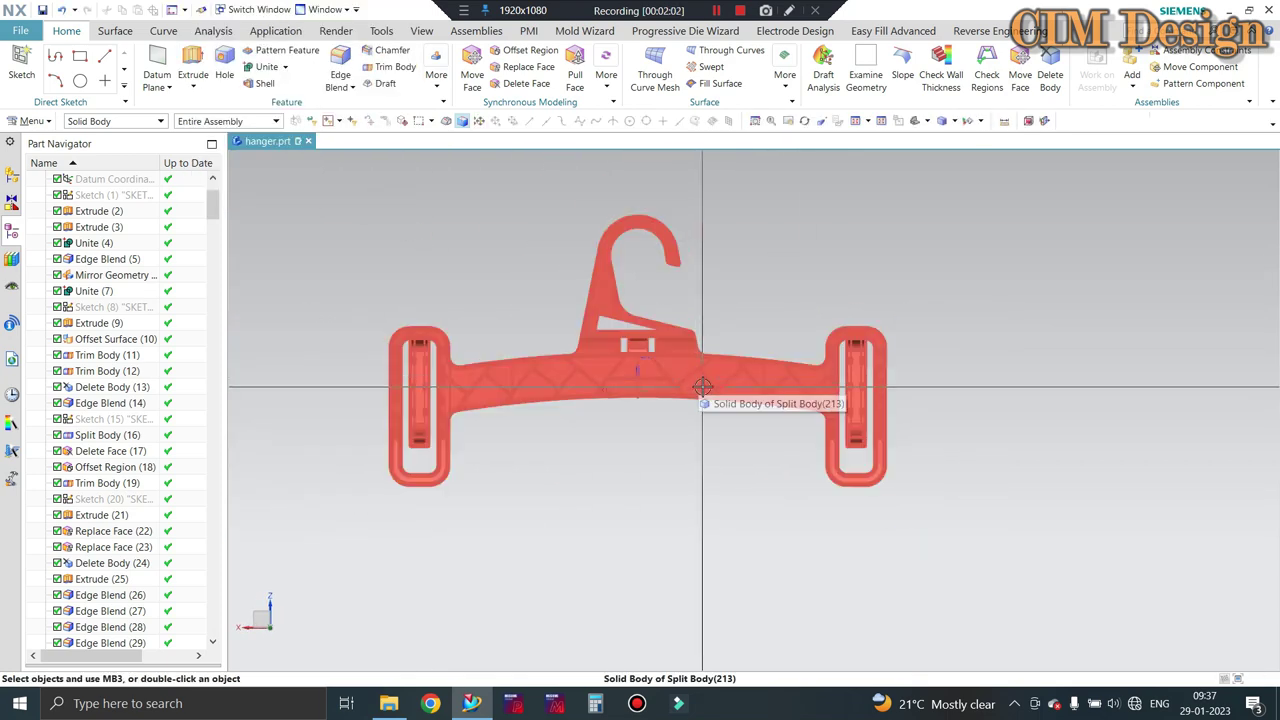
# Orbit and zoom in on the ribbed arm from low, top and edge-on angles.
pyautogui.moveTo(529, 391)
pyautogui.mouseDown(button='middle')
pyautogui.moveTo(486, 281)
pyautogui.moveTo(571, 373)
pyautogui.moveTo(746, 371)
pyautogui.mouseUp(button='middle')
pyautogui.moveTo(737, 434)
pyautogui.mouseDown(button='middle')
pyautogui.moveTo(706, 517)
pyautogui.moveTo(682, 376)
pyautogui.moveTo(695, 439)
pyautogui.mouseUp(button='middle')
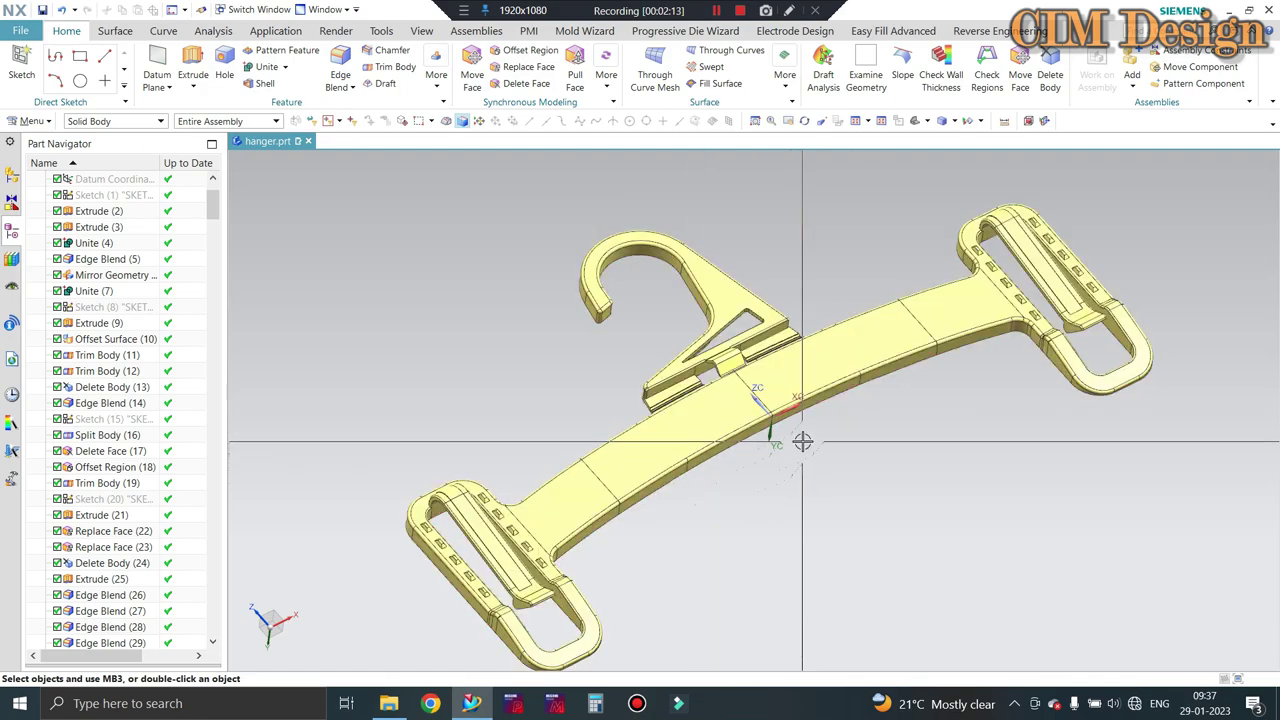
pyautogui.scroll(3, 802, 441)
pyautogui.scroll(2, 802, 441)
pyautogui.moveTo(802, 441)
pyautogui.mouseDown(button='middle')
pyautogui.moveTo(795, 356)
pyautogui.moveTo(740, 360)
pyautogui.mouseUp(button='middle')
pyautogui.scroll(2, 604, 453)
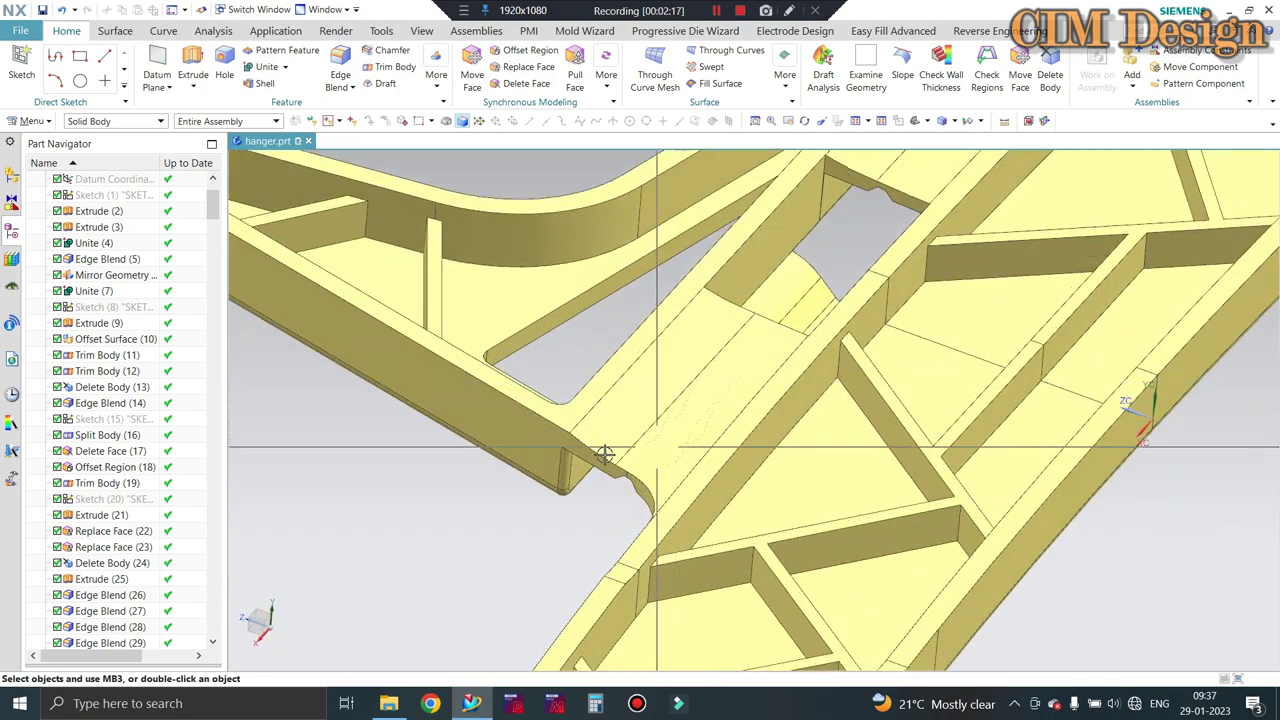
pyautogui.scroll(-3, 689, 380)
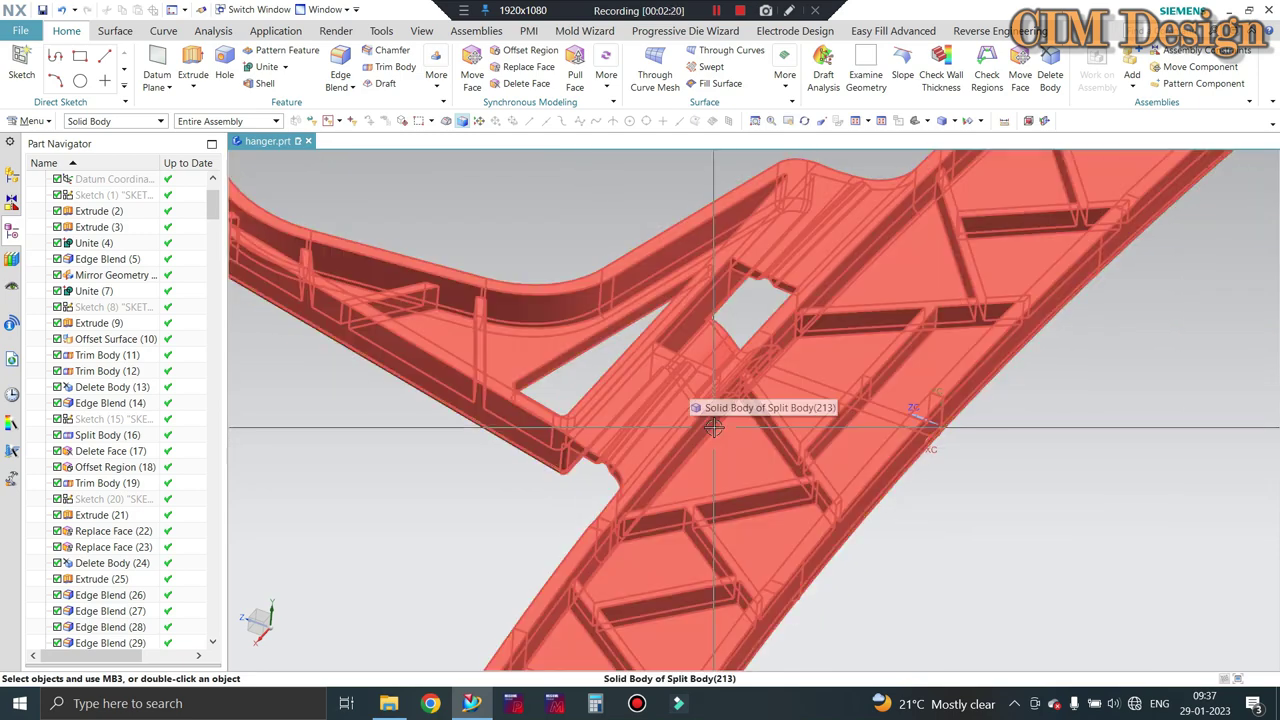
pyautogui.scroll(-3, 675, 400)
pyautogui.moveTo(690, 400)
pyautogui.mouseDown(button='middle')
pyautogui.moveTo(566, 420)
pyautogui.moveTo(566, 463)
pyautogui.moveTo(603, 416)
pyautogui.moveTo(665, 387)
pyautogui.mouseUp(button='middle')
pyautogui.scroll(2, 603, 416)
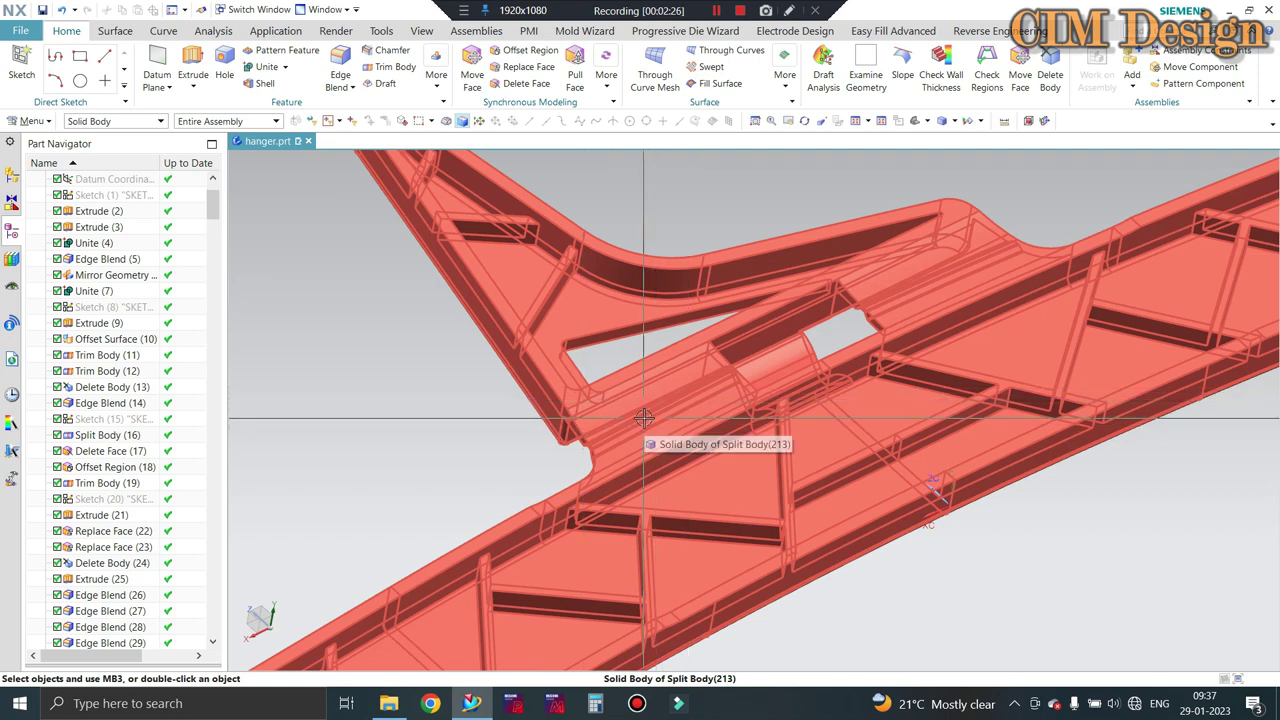
pyautogui.scroll(-3, 630, 405)
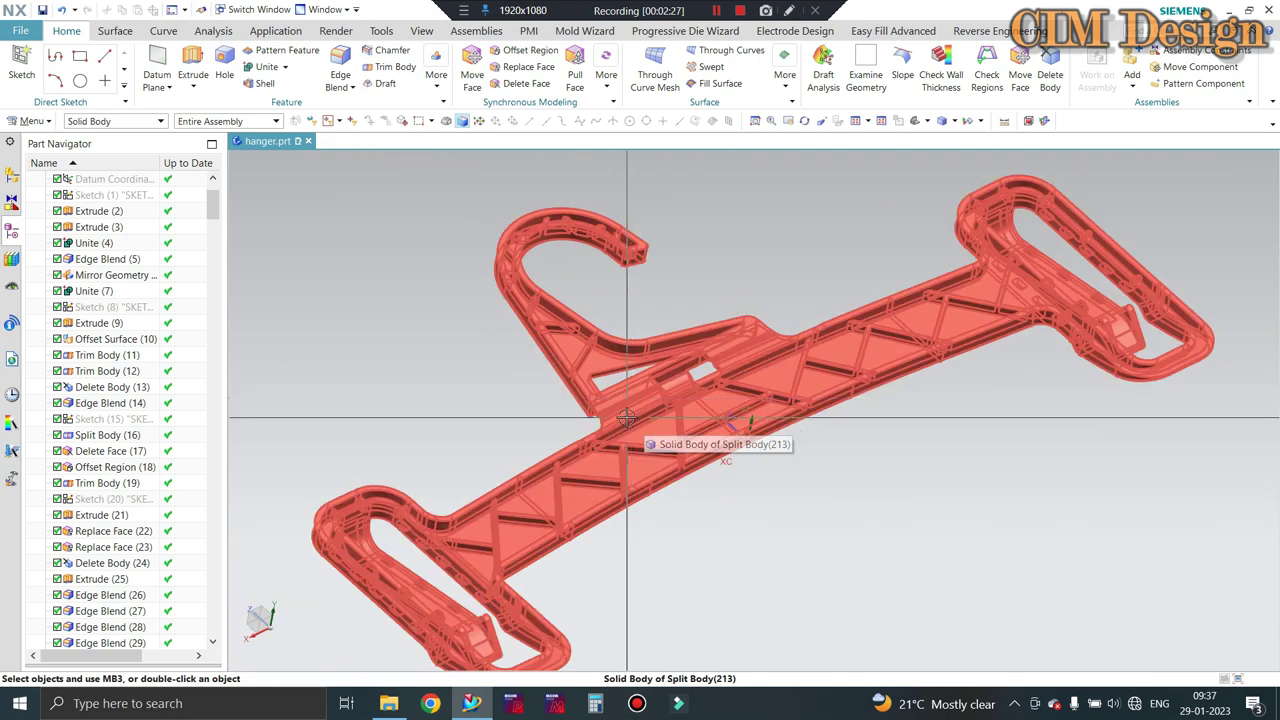
pyautogui.scroll(2, 573, 398)
pyautogui.scroll(-4, 573, 398)
pyautogui.moveTo(573, 398); pyautogui.dragTo(621, 521, button='middle')
pyautogui.scroll(3, 621, 521)
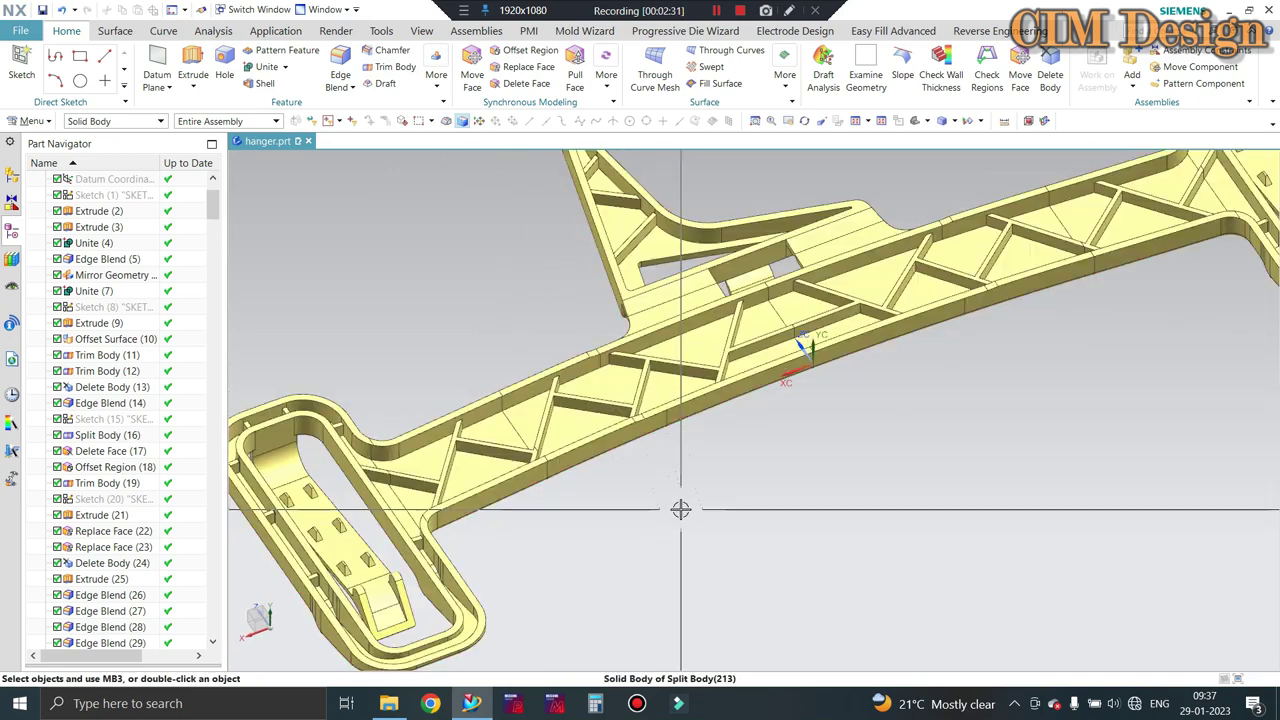
pyautogui.moveTo(686, 486); pyautogui.dragTo(684, 472, button='middle')
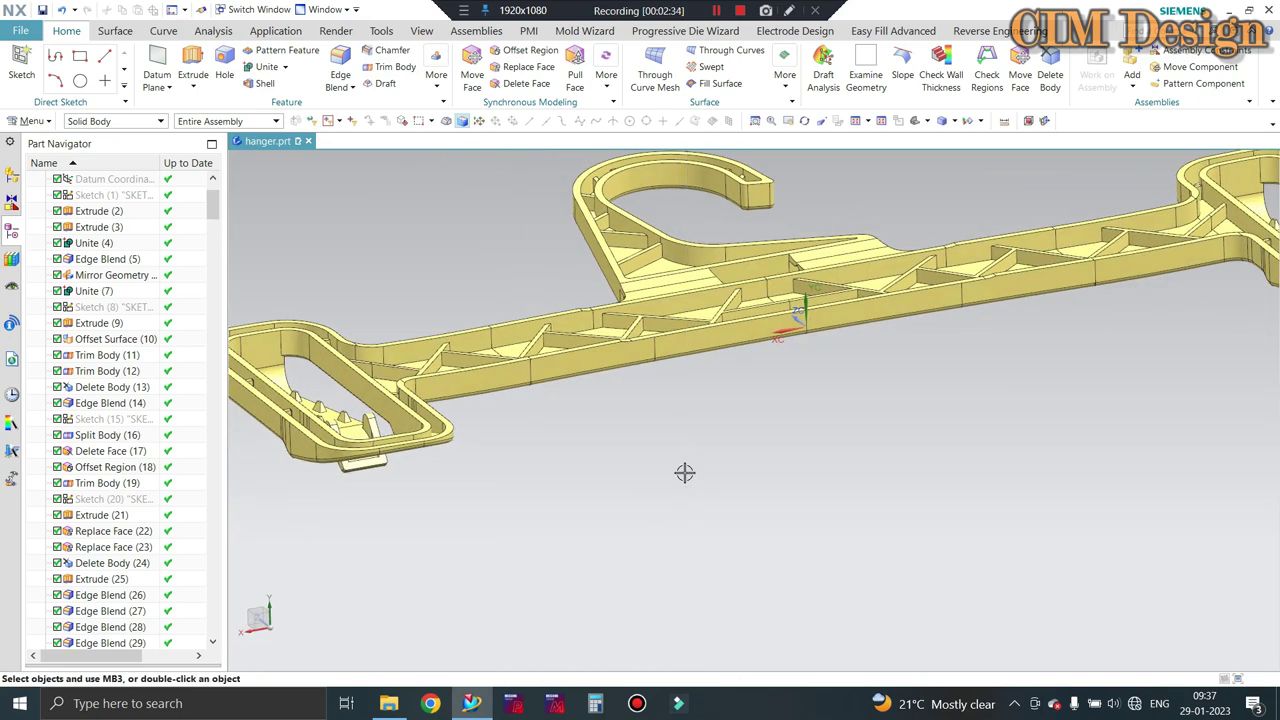
pyautogui.scroll(-3, 670, 445)
pyautogui.moveTo(691, 406); pyautogui.dragTo(729, 443, button='middle')
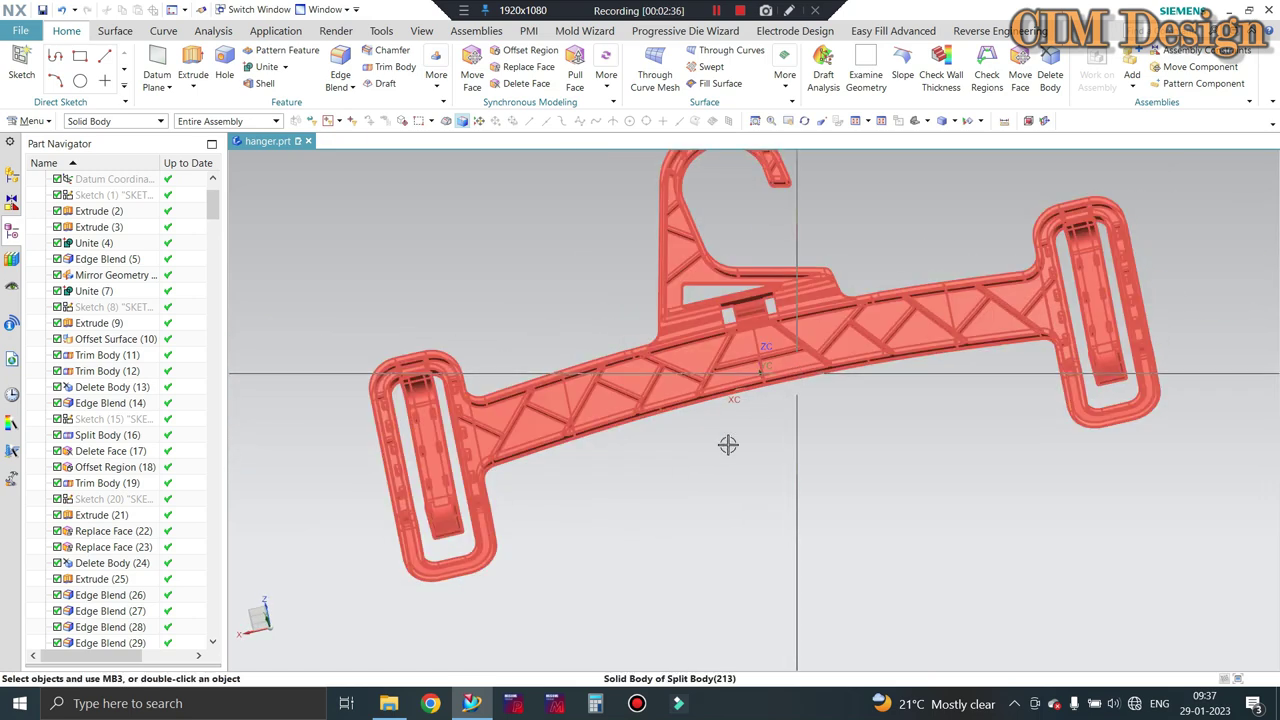
pyautogui.scroll(3, 715, 460)
pyautogui.scroll(-3, 688, 499)
pyautogui.moveTo(688, 499)
pyautogui.mouseDown(button='middle')
pyautogui.moveTo(651, 430)
pyautogui.moveTo(674, 493)
pyautogui.moveTo(714, 414)
pyautogui.mouseUp(button='middle')
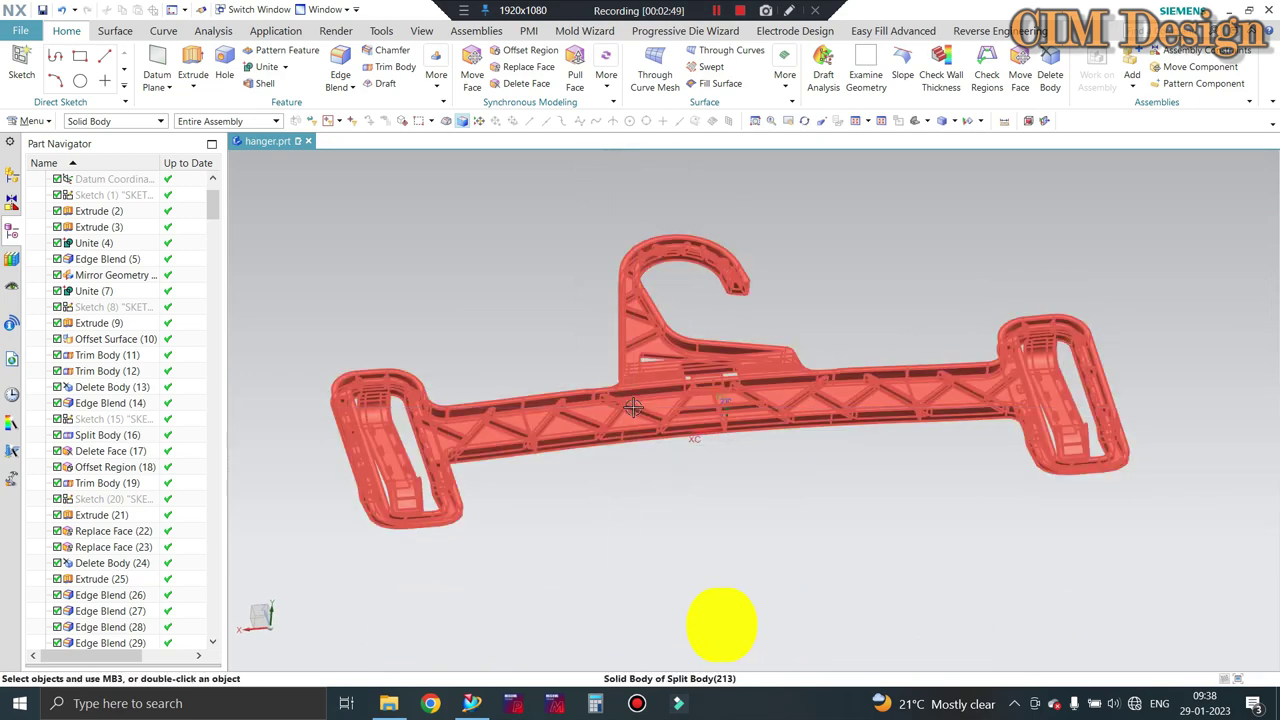
pyautogui.scroll(-2, 500, 506)
pyautogui.moveTo(475, 514)
pyautogui.mouseDown(button='middle')
pyautogui.moveTo(500, 450)
pyautogui.moveTo(640, 438)
pyautogui.moveTo(614, 403)
pyautogui.mouseUp(button='middle')
pyautogui.scroll(5, 500, 450)
pyautogui.scroll(-2, 614, 403)
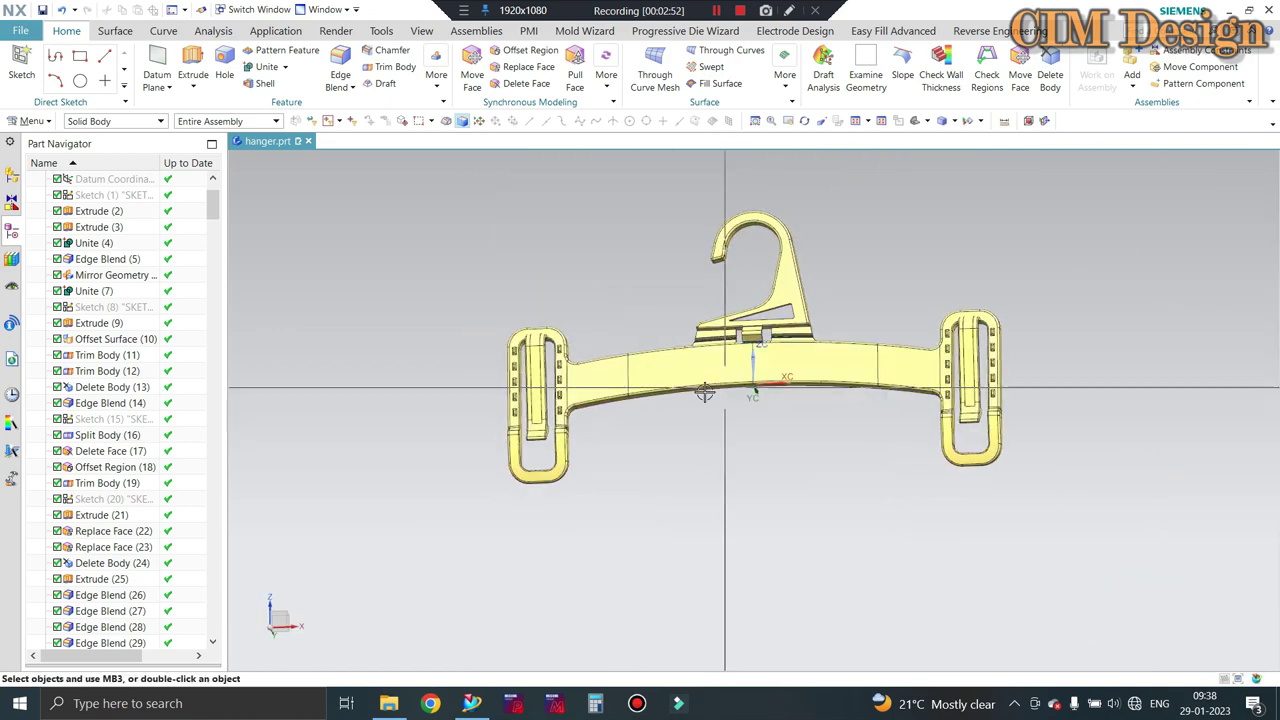
pyautogui.scroll(4, 550, 320)
# Orbit the hanger to its other side and back to a front view of the ribs.
pyautogui.moveTo(550, 320)
pyautogui.mouseDown(button='middle')
pyautogui.moveTo(535, 452)
pyautogui.moveTo(819, 410)
pyautogui.moveTo(557, 414)
pyautogui.moveTo(934, 331)
pyautogui.mouseUp(button='middle')
pyautogui.scroll(3, 617, 440)
pyautogui.scroll(-3, 557, 414)
pyautogui.scroll(5, 557, 414)
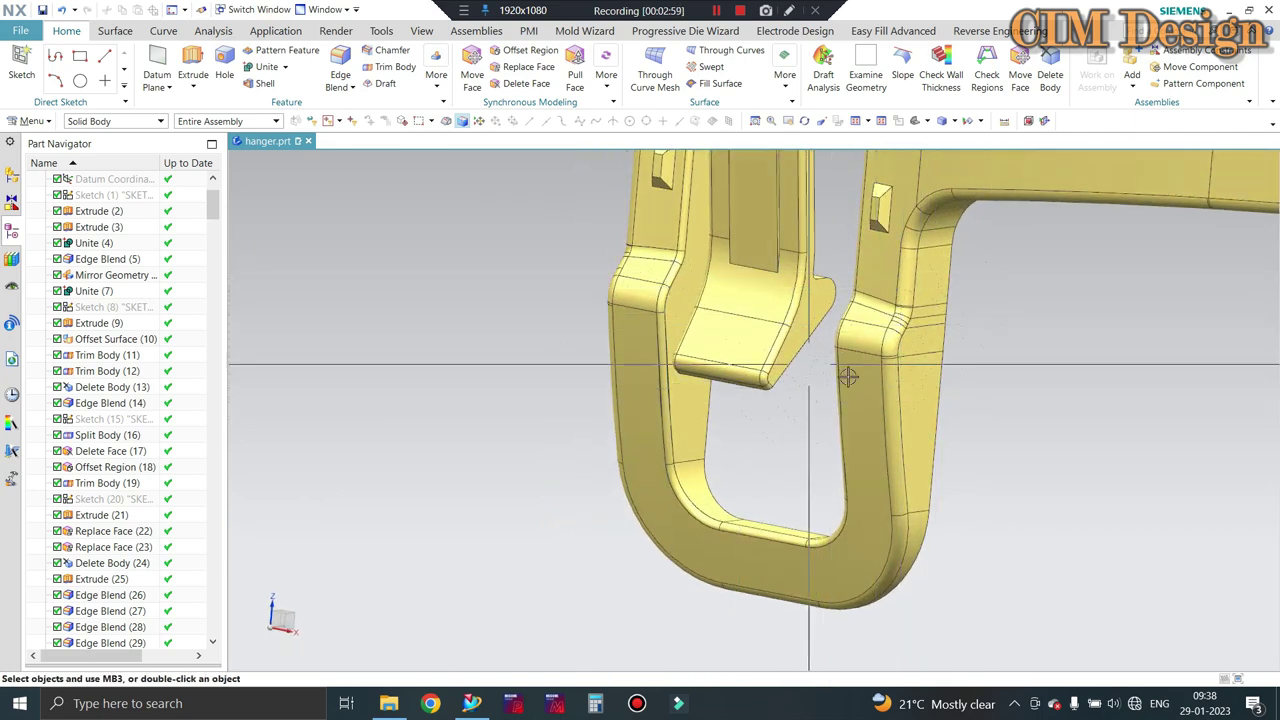
pyautogui.moveTo(848, 376)
pyautogui.mouseDown(button='middle')
pyautogui.moveTo(560, 400)
pyautogui.moveTo(640, 360)
pyautogui.mouseUp(button='middle')
pyautogui.scroll(-3, 520, 409)
pyautogui.scroll(-2, 640, 360)
pyautogui.scroll(5, 652, 336)
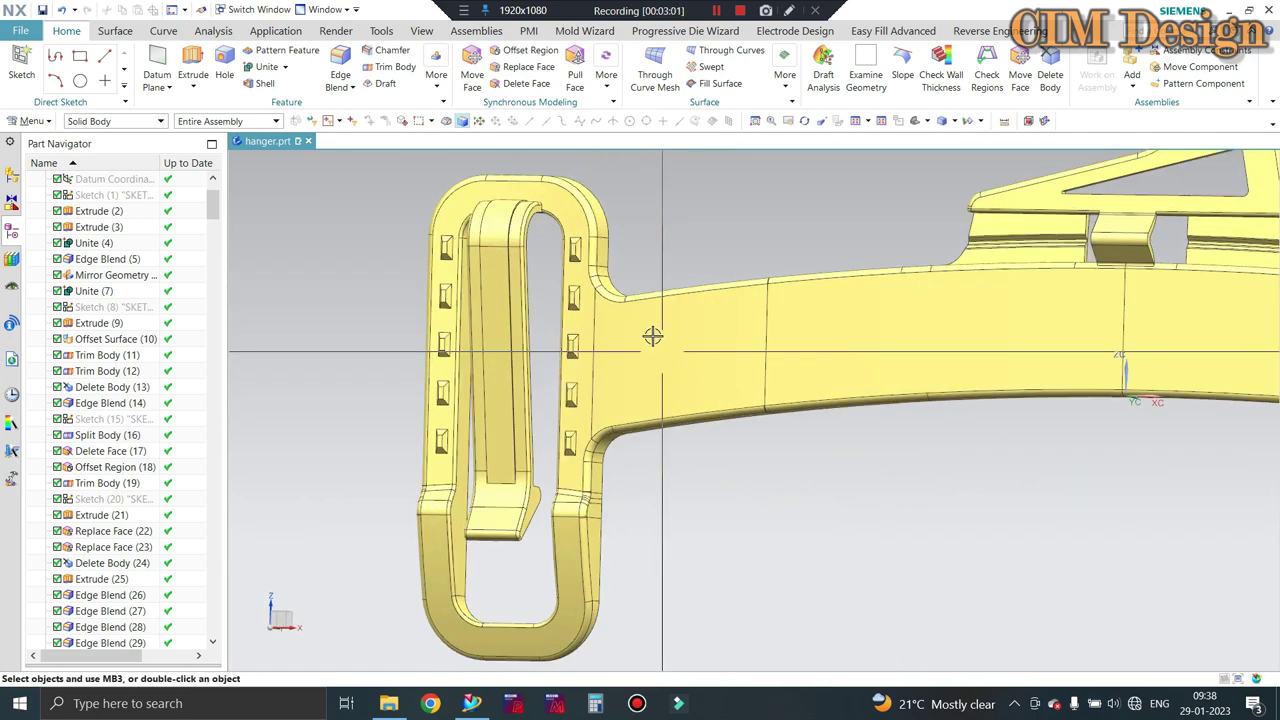
pyautogui.scroll(2, 652, 336)
pyautogui.scroll(3, 580, 240)
pyautogui.scroll(-3, 580, 240)
pyautogui.scroll(-2, 563, 391)
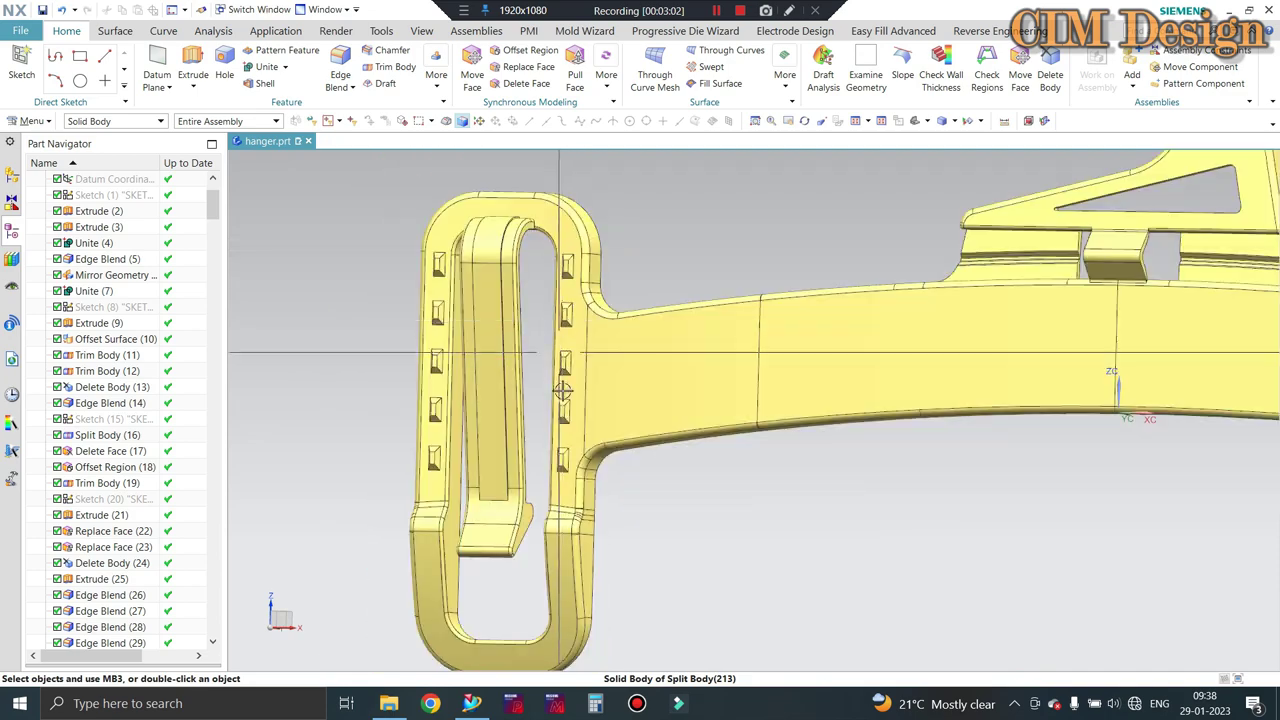
pyautogui.scroll(-3, 465, 395)
pyautogui.moveTo(465, 395); pyautogui.dragTo(706, 386, button='middle')
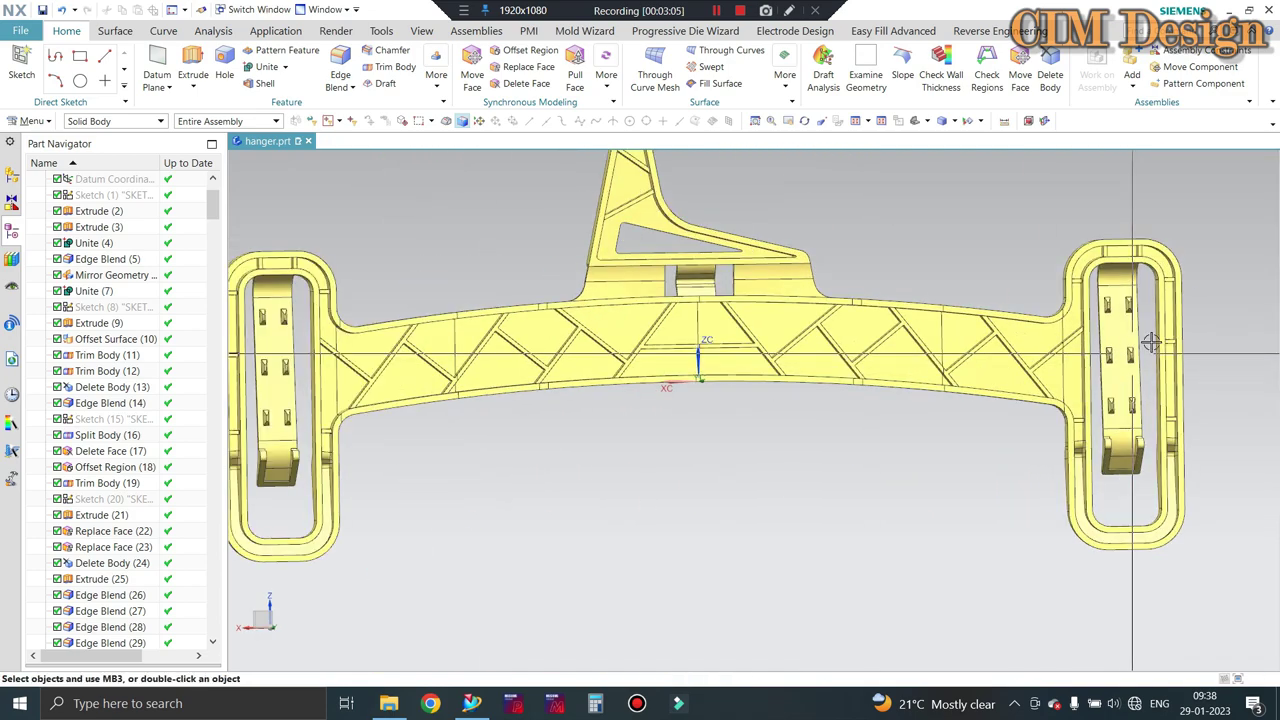
pyautogui.scroll(5, 1066, 262)
pyautogui.scroll(-3, 1062, 290)
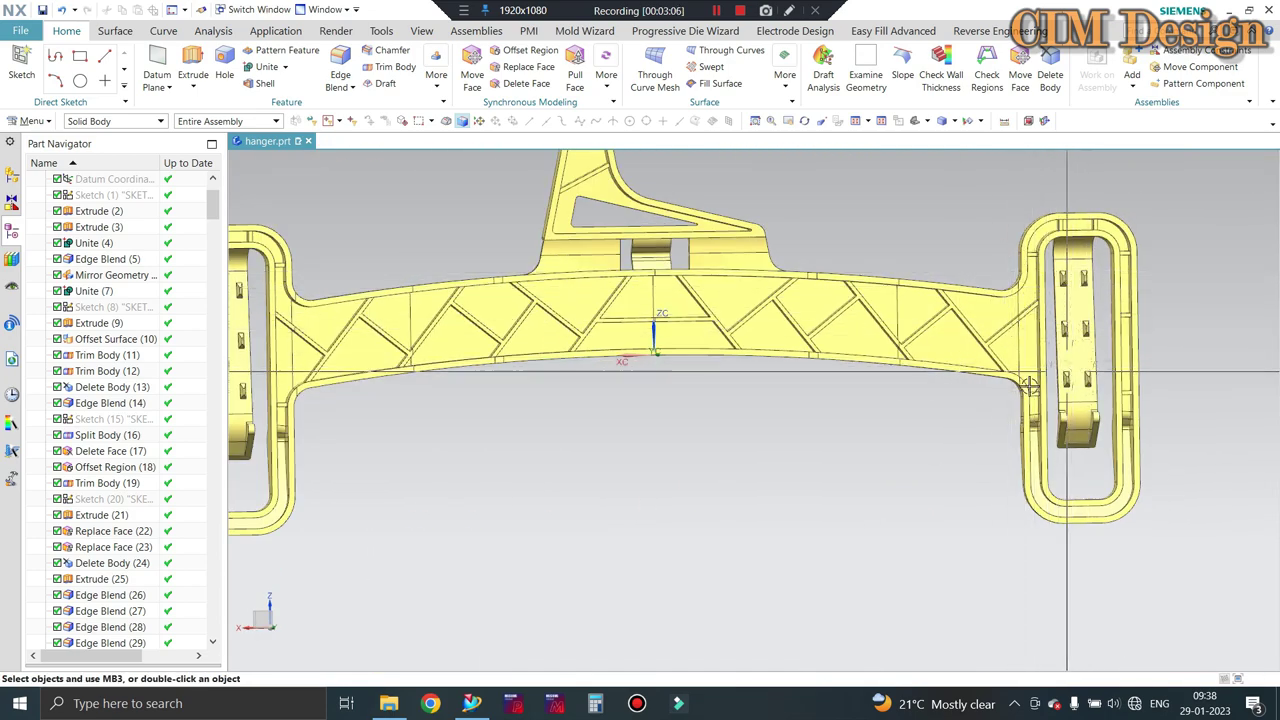
pyautogui.scroll(-3, 1030, 385)
pyautogui.moveTo(1030, 385)
pyautogui.mouseDown(button='middle')
pyautogui.moveTo(814, 349)
pyautogui.moveTo(500, 349)
pyautogui.moveTo(535, 325)
pyautogui.moveTo(480, 416)
pyautogui.mouseUp(button='middle')
pyautogui.scroll(3, 464, 416)
pyautogui.scroll(2, 471, 366)
pyautogui.moveTo(471, 366); pyautogui.dragTo(524, 405, button='middle')
pyautogui.scroll(-5, 524, 405)
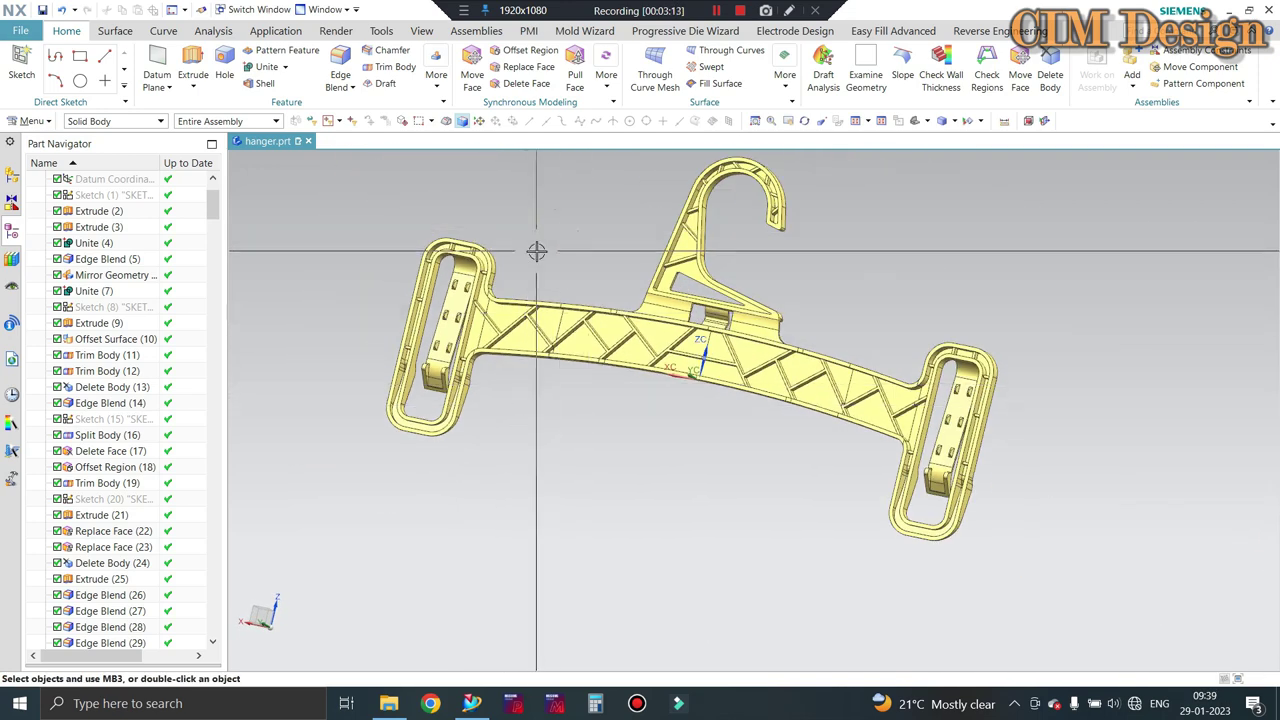
# Select the hanger body and rotate it through several oblique views of the rib truss.
pyautogui.click(605, 344)
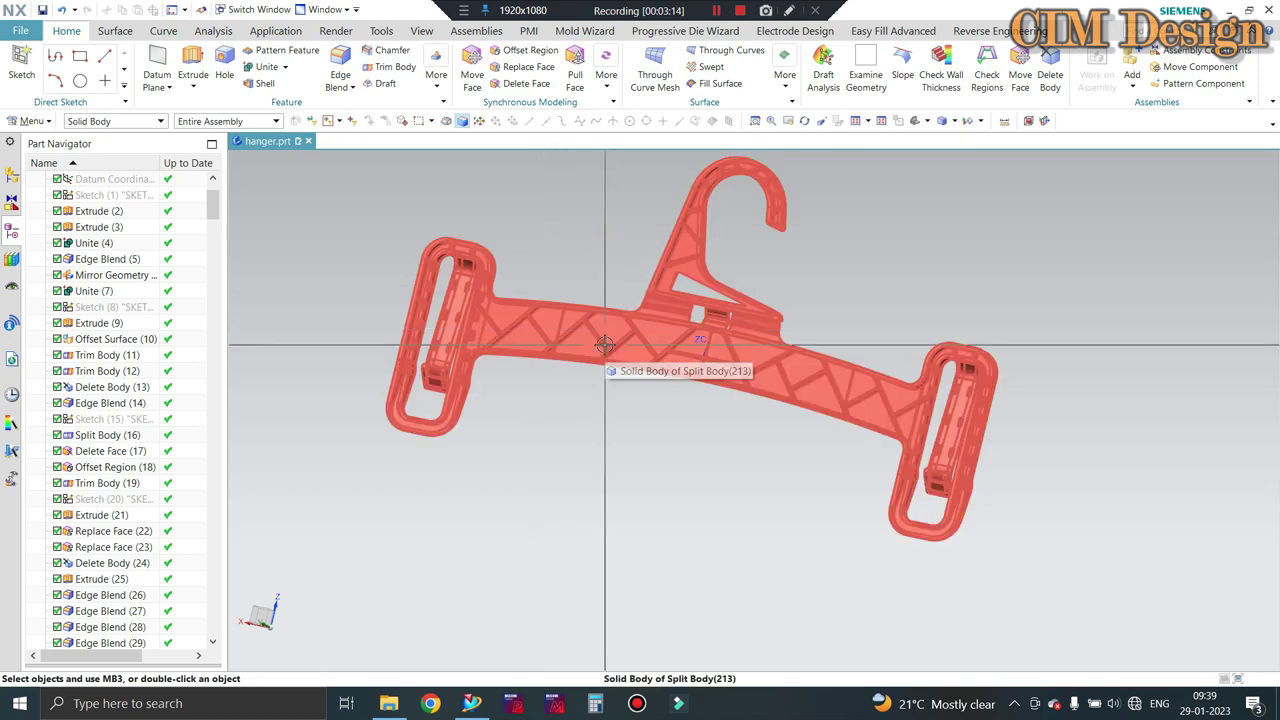
pyautogui.moveTo(766, 387)
pyautogui.mouseDown(button='middle')
pyautogui.moveTo(689, 434)
pyautogui.moveTo(694, 417)
pyautogui.moveTo(760, 449)
pyautogui.moveTo(720, 423)
pyautogui.mouseUp(button='middle')
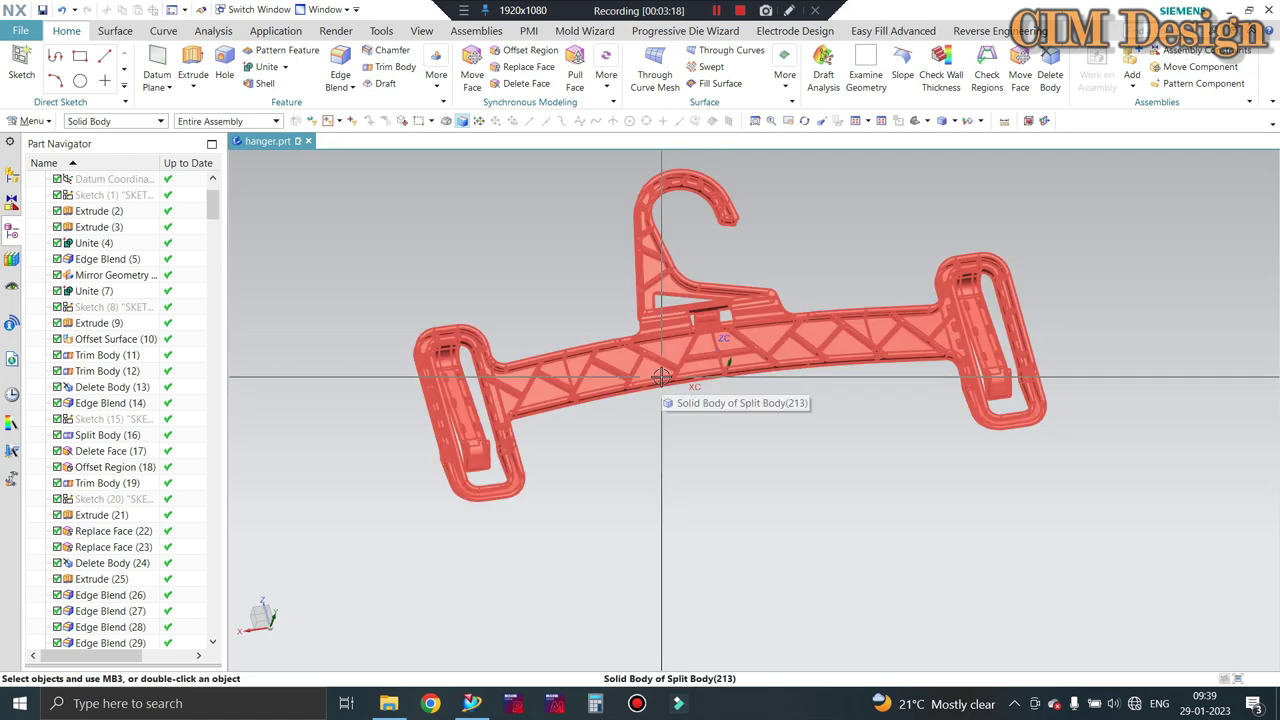
pyautogui.scroll(-2, 758, 228)
pyautogui.scroll(2, 754, 300)
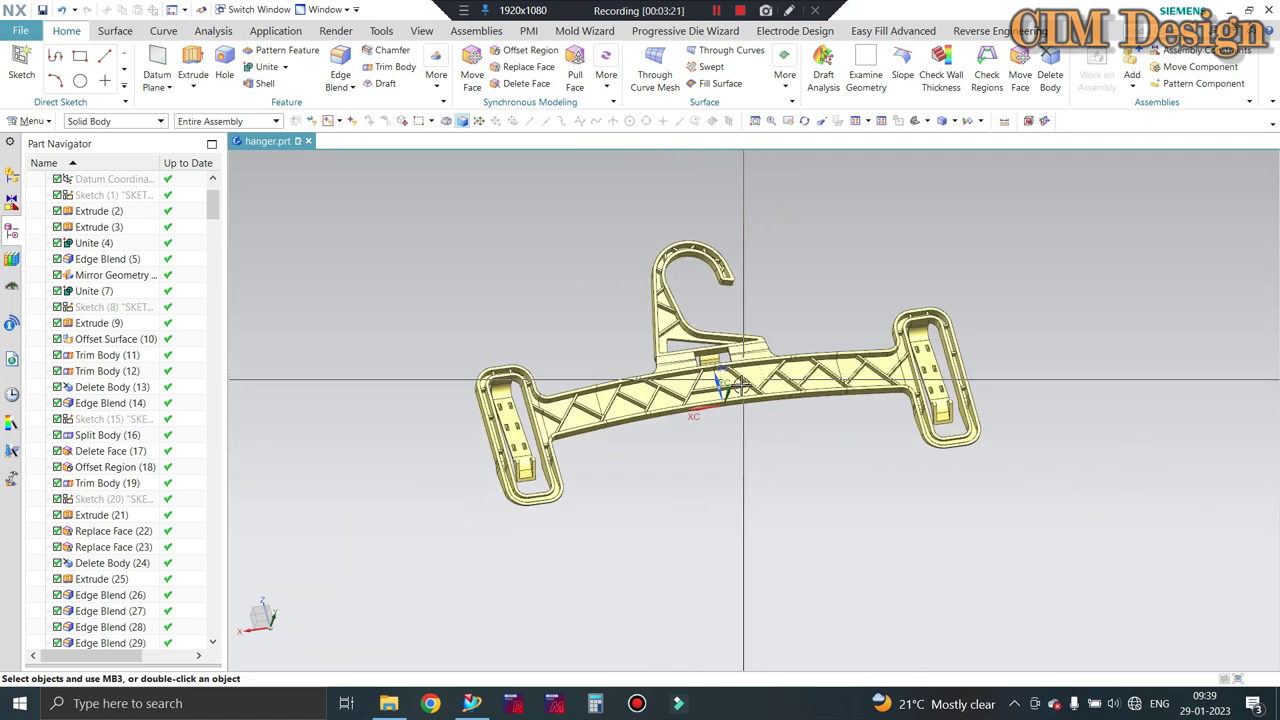
pyautogui.moveTo(723, 374)
pyautogui.mouseDown(button='middle')
pyautogui.moveTo(674, 440)
pyautogui.moveTo(731, 428)
pyautogui.moveTo(557, 342)
pyautogui.moveTo(349, 354)
pyautogui.mouseUp(button='middle')
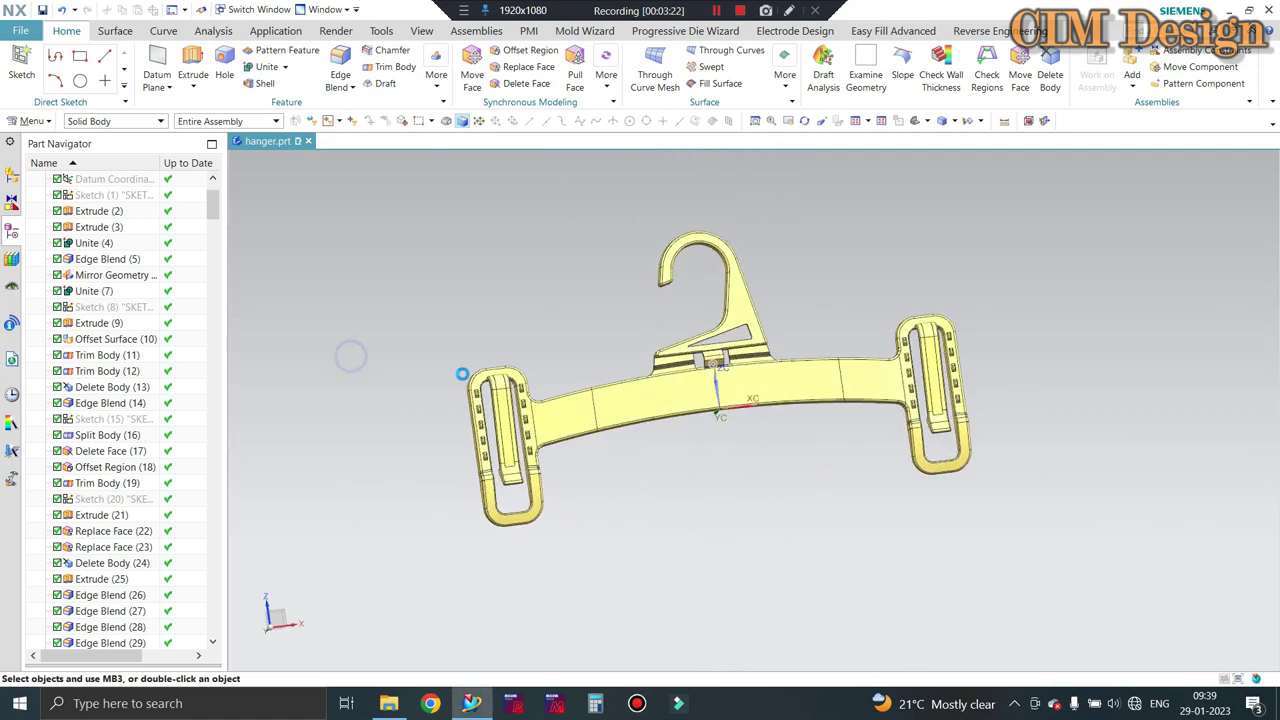
pyautogui.scroll(-2, 591, 374)
pyautogui.scroll(2, 617, 397)
pyautogui.moveTo(617, 397)
pyautogui.mouseDown(button='middle')
pyautogui.moveTo(641, 358)
pyautogui.moveTo(696, 404)
pyautogui.mouseUp(button='middle')
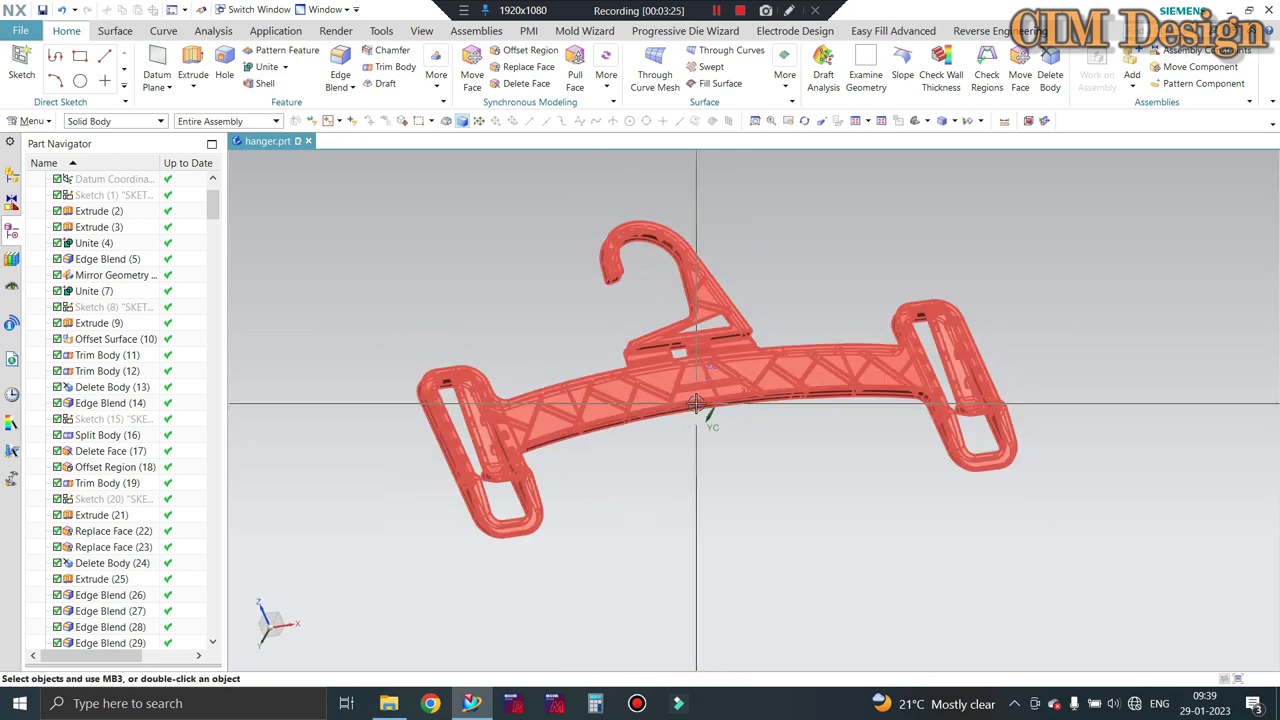
pyautogui.moveTo(697, 403); pyautogui.dragTo(765, 314, button='middle')
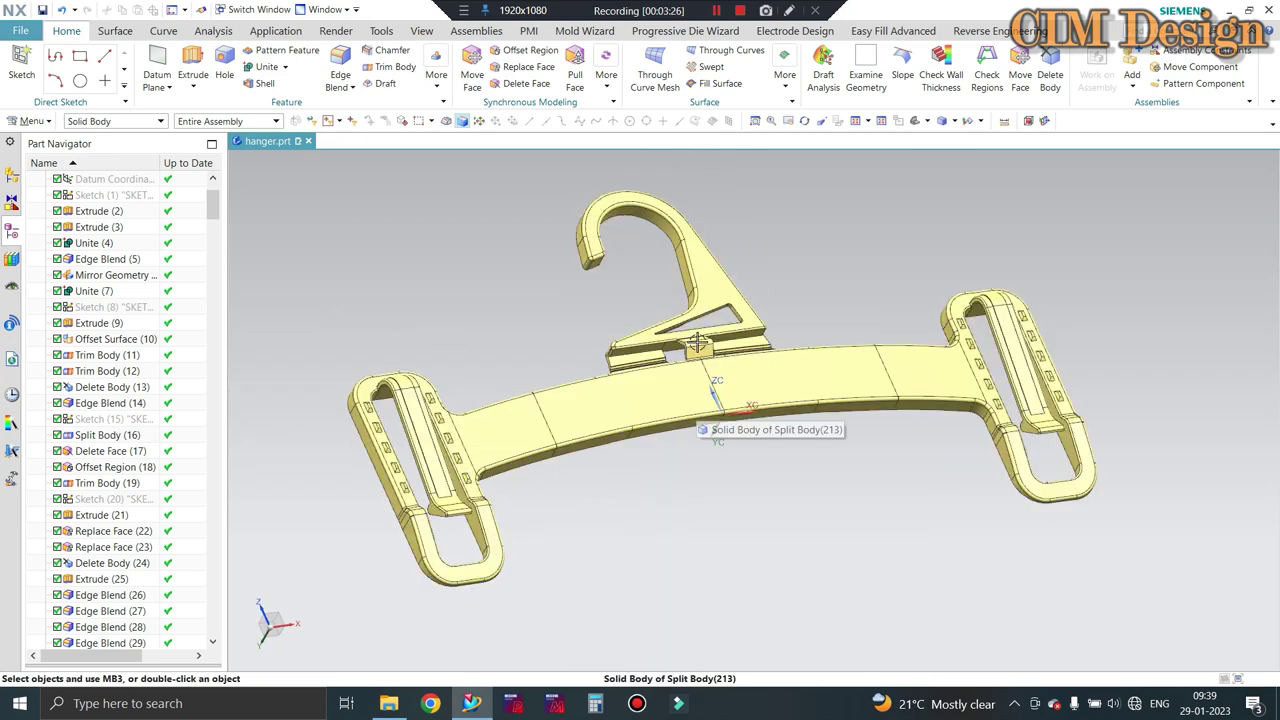
# Snap to the front view, then zoom and orbit into an oblique 3D view of the whole hanger.
pyautogui.press('F8')
pyautogui.scroll(3, 697, 391)
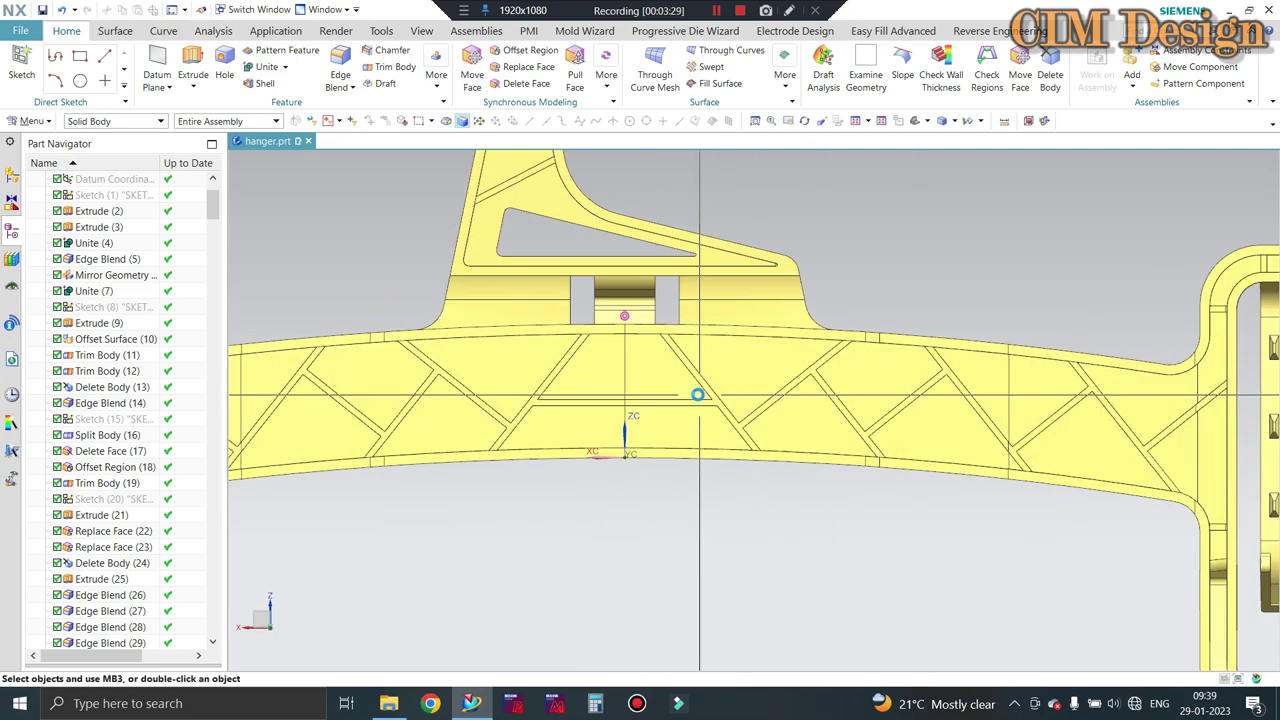
pyautogui.scroll(-3, 676, 408)
pyautogui.scroll(2, 676, 408)
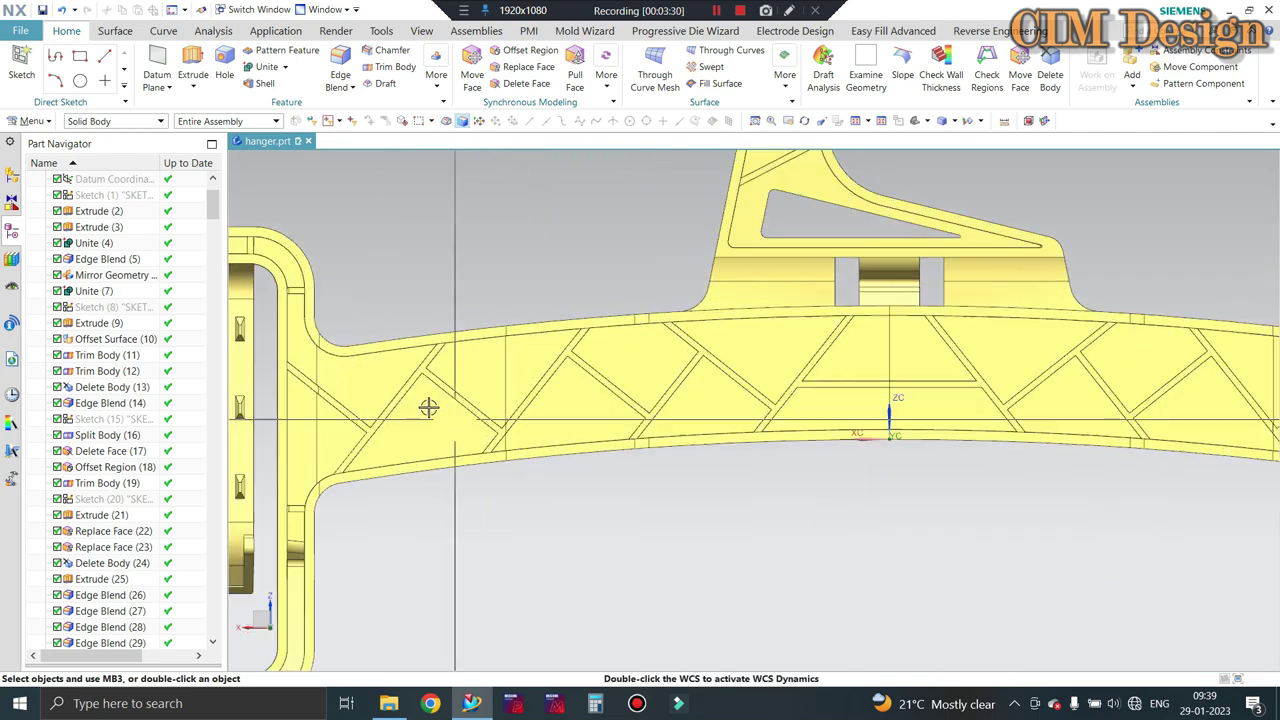
pyautogui.scroll(2, 676, 408)
pyautogui.scroll(-2, 679, 422)
pyautogui.scroll(-2, 660, 415)
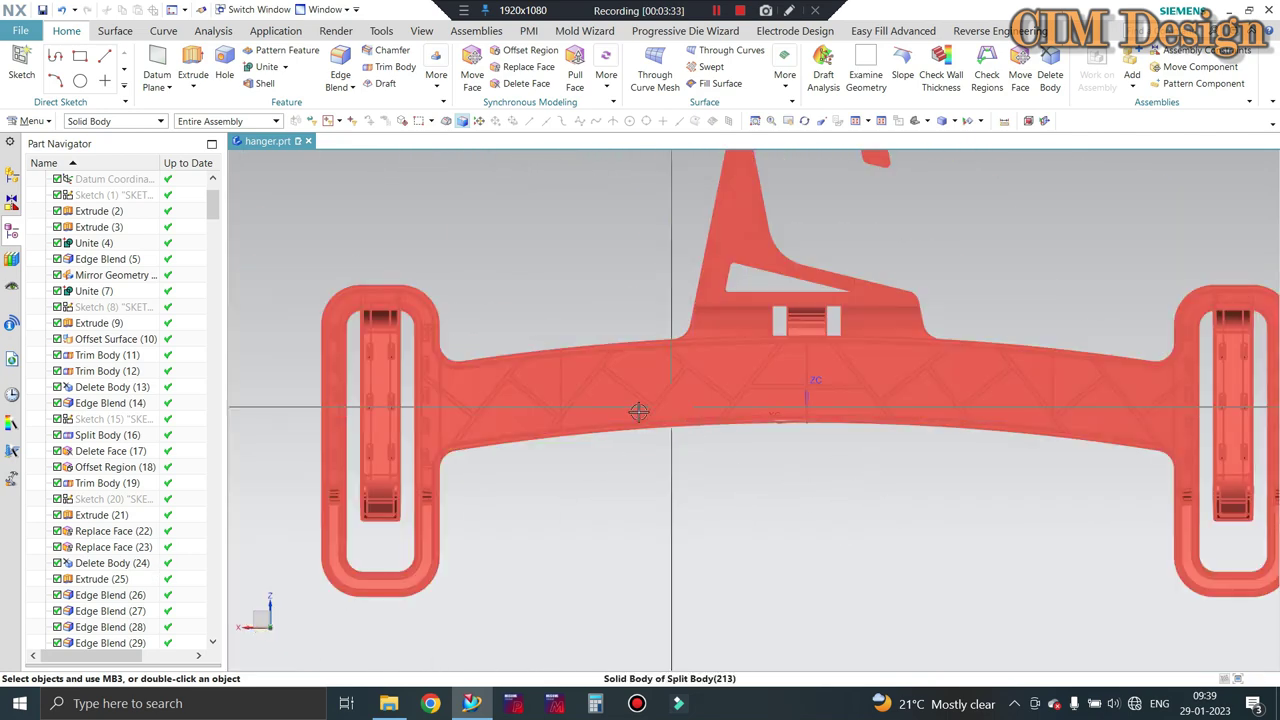
pyautogui.scroll(3, 512, 337)
pyautogui.scroll(-2, 522, 456)
pyautogui.scroll(-2, 620, 323)
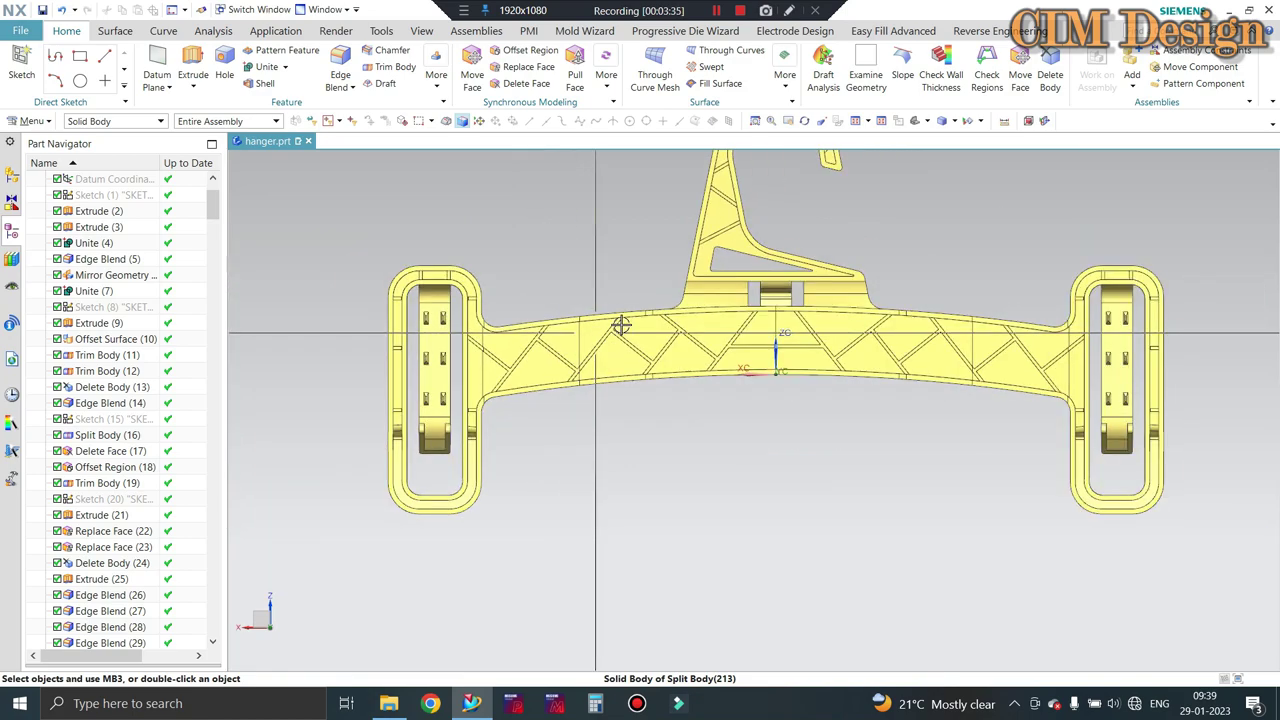
pyautogui.moveTo(620, 323)
pyautogui.mouseDown(button='middle')
pyautogui.moveTo(737, 349)
pyautogui.moveTo(766, 371)
pyautogui.moveTo(800, 366)
pyautogui.moveTo(755, 367)
pyautogui.moveTo(763, 360)
pyautogui.moveTo(726, 391)
pyautogui.mouseUp(button='middle')
pyautogui.scroll(3, 766, 371)
pyautogui.scroll(-2, 751, 383)
pyautogui.scroll(2, 790, 325)
pyautogui.scroll(-1, 807, 380)
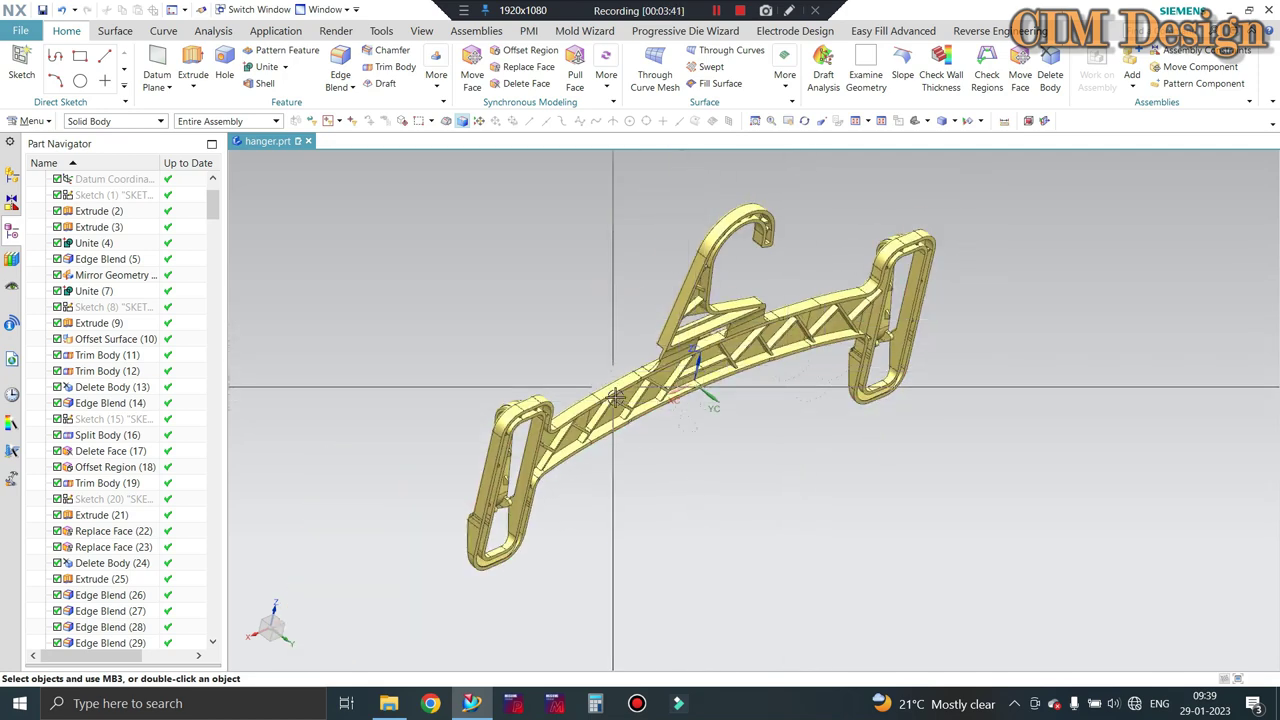
# Turn the hanger edge-on, then orbit to an oblique close view of the ribbed arm.
pyautogui.moveTo(847, 340)
pyautogui.mouseDown(button='middle')
pyautogui.moveTo(843, 414)
pyautogui.moveTo(780, 480)
pyautogui.moveTo(749, 430)
pyautogui.mouseUp(button='middle')
pyautogui.moveTo(849, 367)
pyautogui.mouseDown(button='middle')
pyautogui.moveTo(728, 400)
pyautogui.moveTo(634, 386)
pyautogui.mouseUp(button='middle')
pyautogui.scroll(3, 571, 486)
pyautogui.scroll(2, 496, 473)
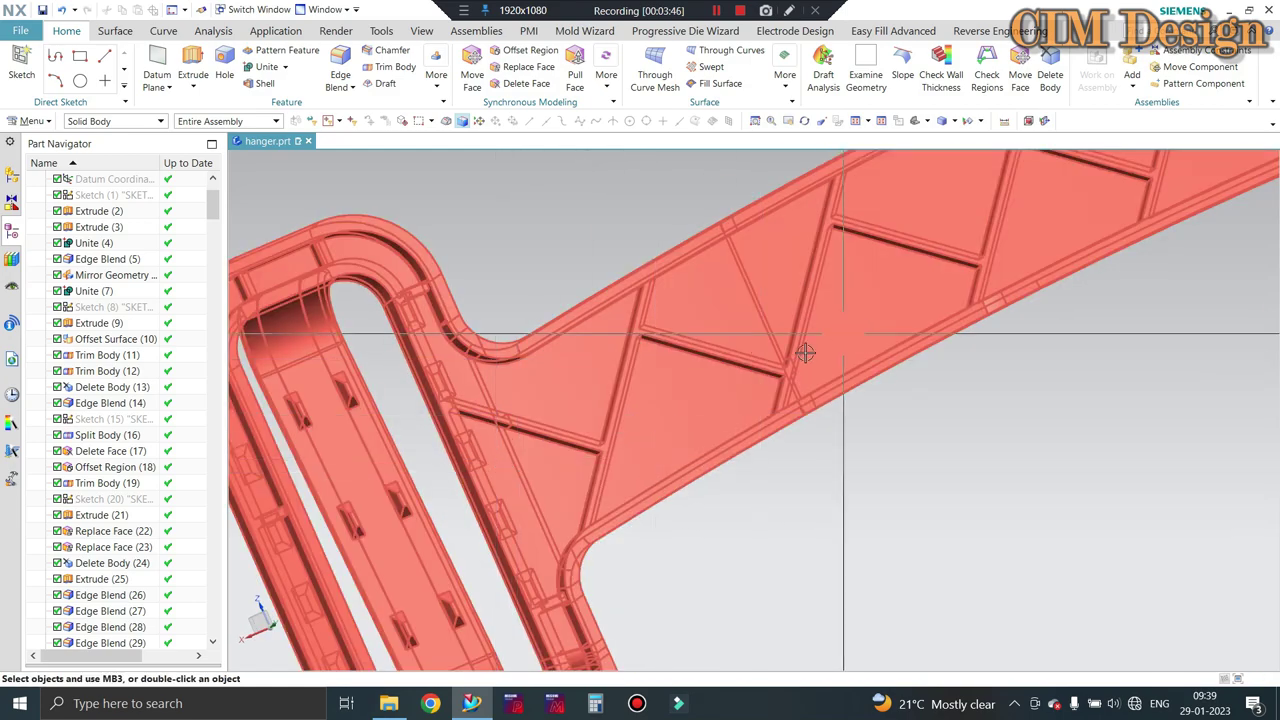
pyautogui.scroll(-3, 713, 340)
pyautogui.moveTo(946, 371)
pyautogui.mouseDown(button='middle')
pyautogui.moveTo(909, 406)
pyautogui.moveTo(800, 306)
pyautogui.mouseUp(button='middle')
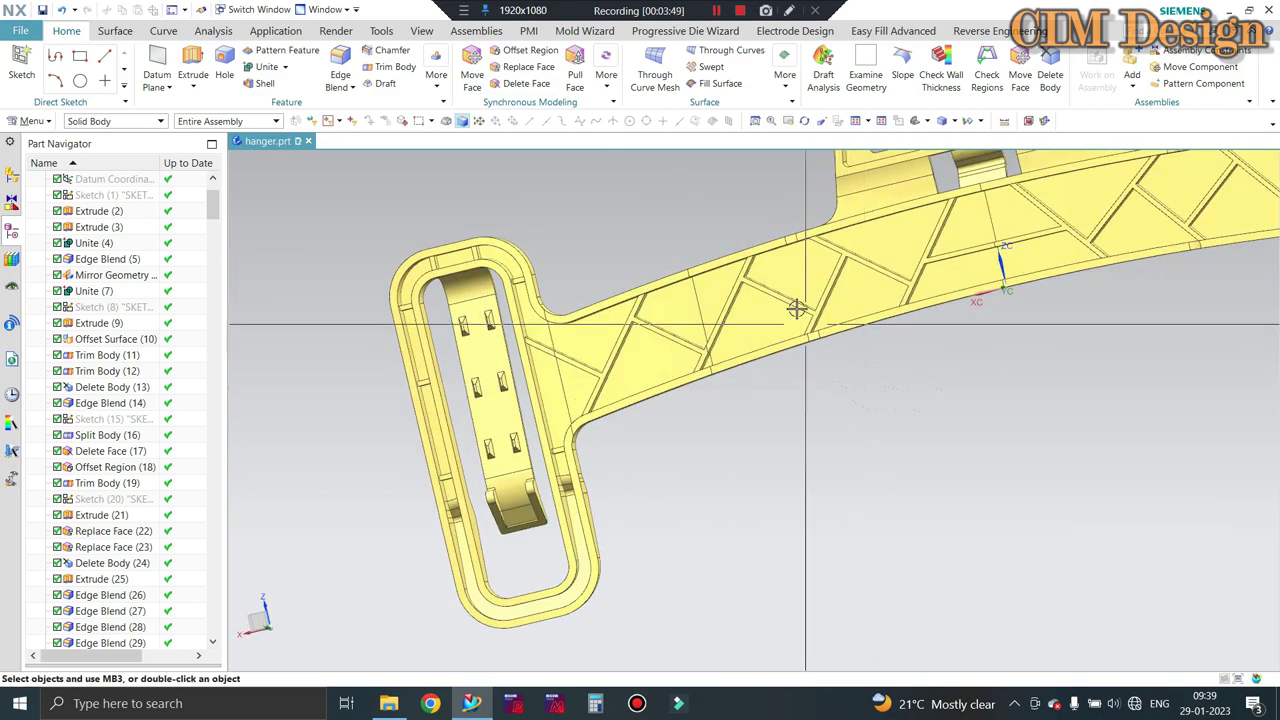
pyautogui.scroll(3, 613, 422)
pyautogui.scroll(-3, 613, 422)
pyautogui.scroll(2, 654, 354)
pyautogui.scroll(2, 616, 409)
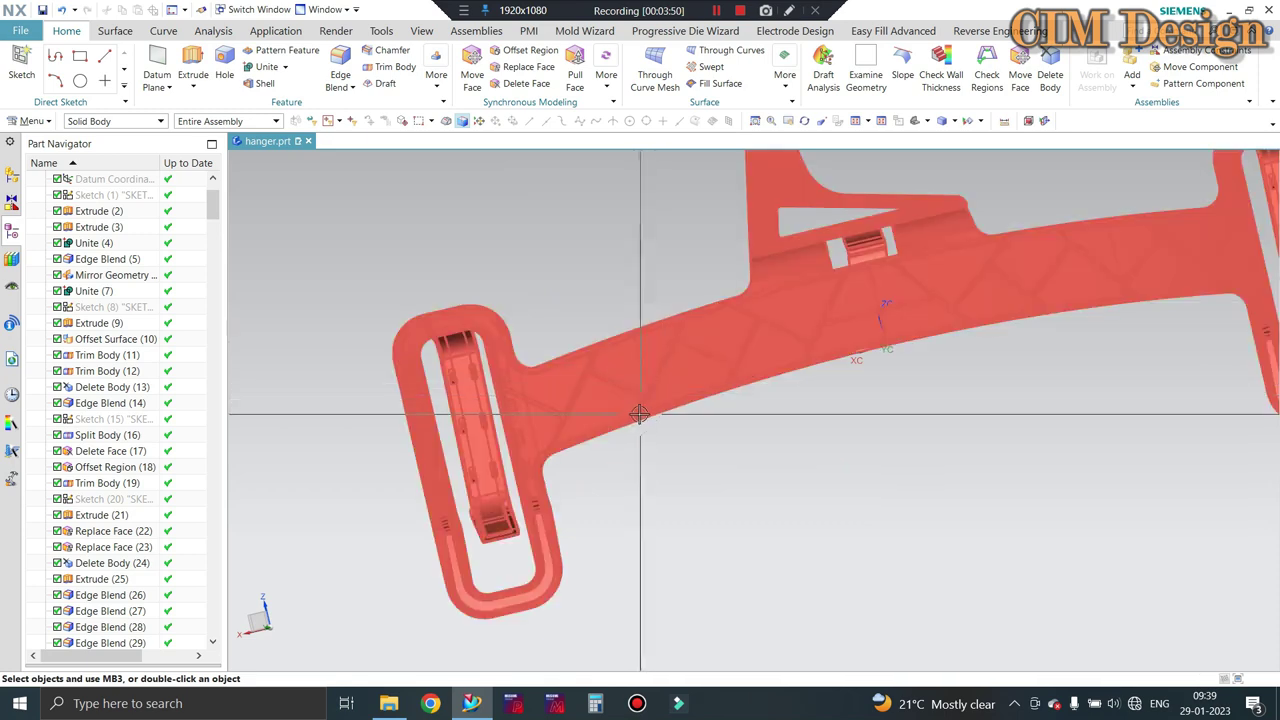
pyautogui.scroll(1, 616, 409)
pyautogui.scroll(-1, 645, 414)
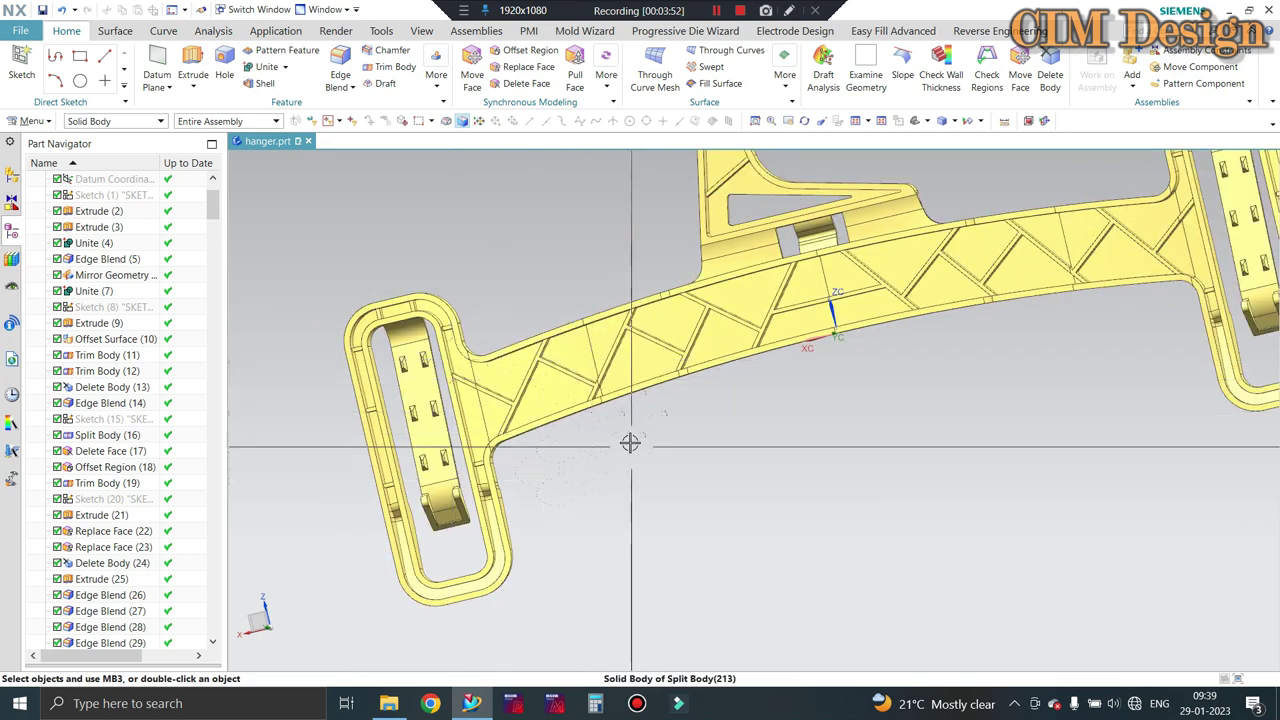
pyautogui.scroll(-3, 630, 443)
# Inspect the arm's ribs, then rotate to near top-down and angled views of the loop.
pyautogui.moveTo(591, 443); pyautogui.dragTo(614, 409, button='middle')
pyautogui.scroll(3, 534, 423)
pyautogui.moveTo(534, 423); pyautogui.dragTo(423, 394, button='middle')
pyautogui.scroll(1, 423, 394)
pyautogui.scroll(-1, 594, 366)
pyautogui.scroll(2, 571, 403)
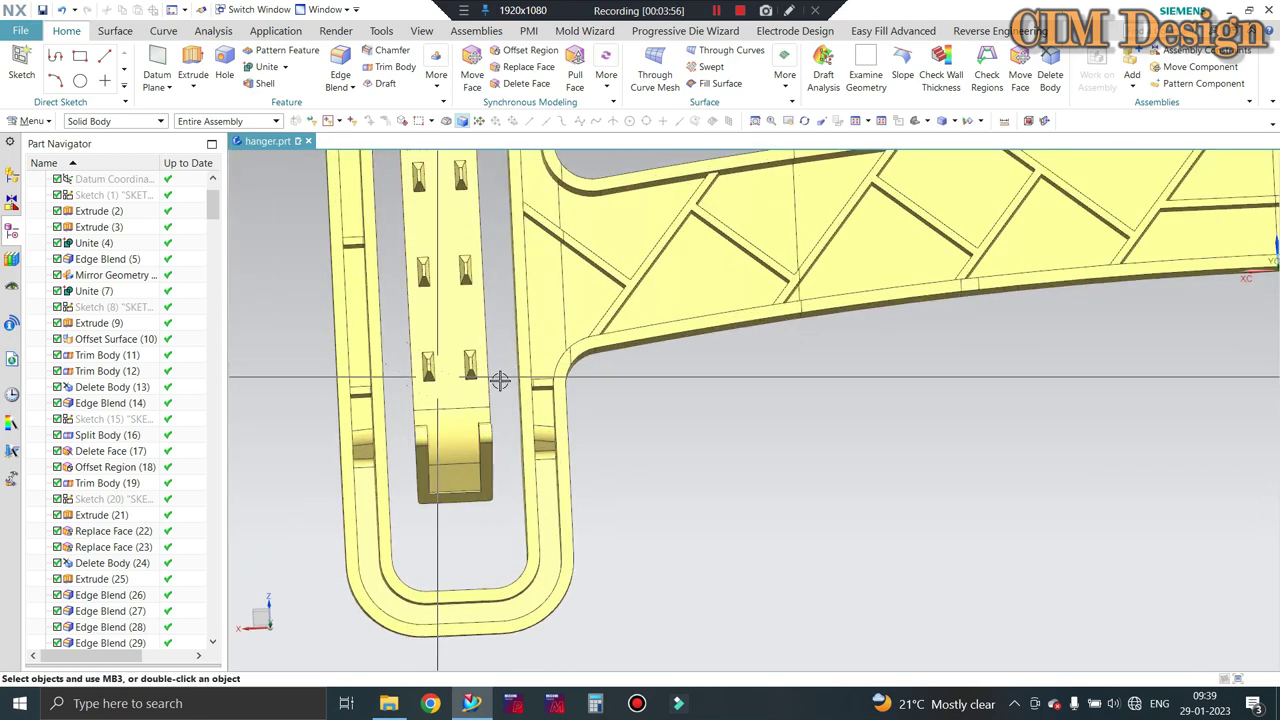
pyautogui.scroll(-3, 500, 380)
pyautogui.moveTo(500, 380)
pyautogui.mouseDown(button='middle')
pyautogui.moveTo(486, 443)
pyautogui.moveTo(613, 427)
pyautogui.moveTo(764, 255)
pyautogui.mouseUp(button='middle')
pyautogui.scroll(3, 486, 443)
pyautogui.scroll(2, 764, 255)
# Orbit around the loop's inner side and the left leg, ending on a close-up of the clip tab.
pyautogui.moveTo(773, 366); pyautogui.dragTo(749, 263, button='middle')
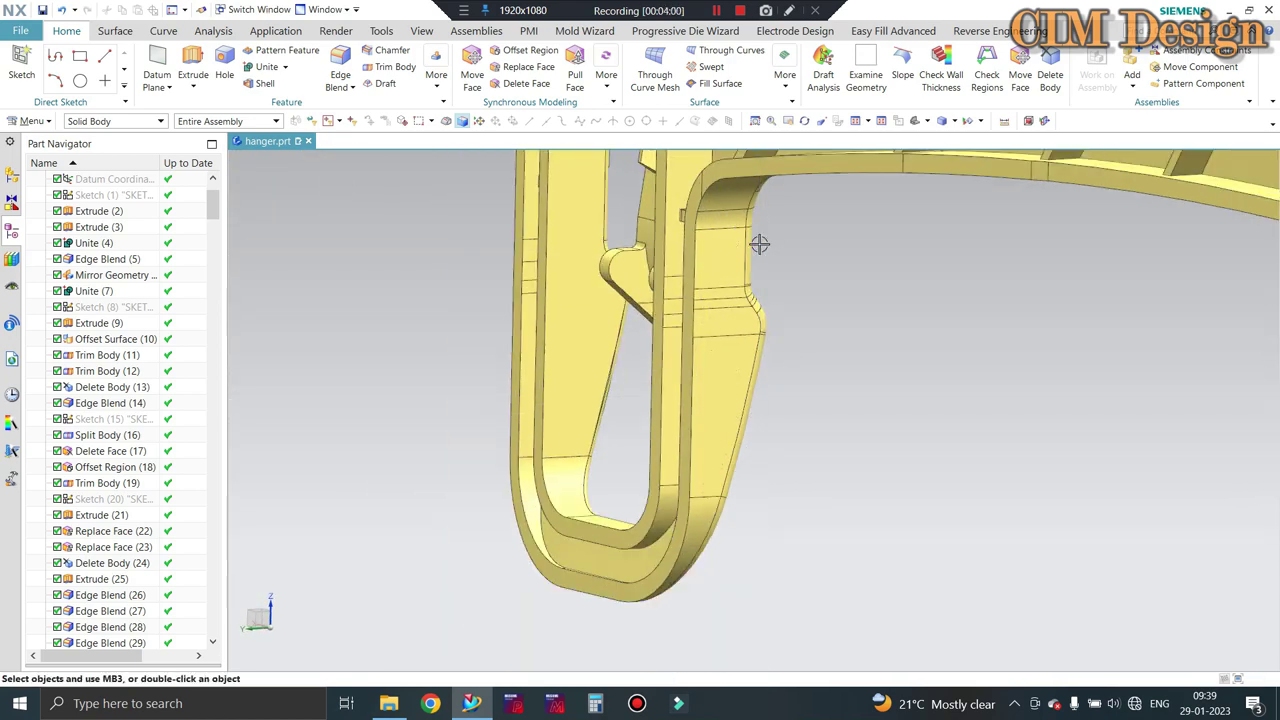
pyautogui.moveTo(778, 342); pyautogui.dragTo(745, 373, button='middle')
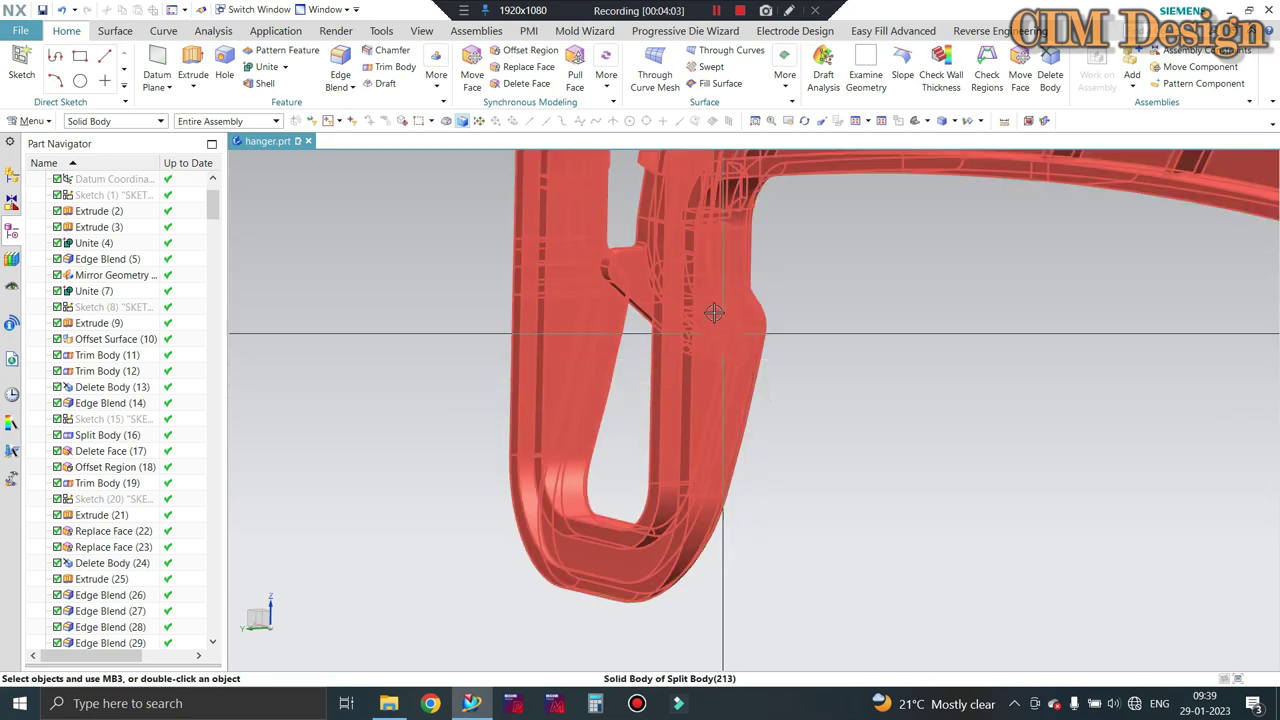
pyautogui.moveTo(772, 301); pyautogui.dragTo(849, 320, button='middle')
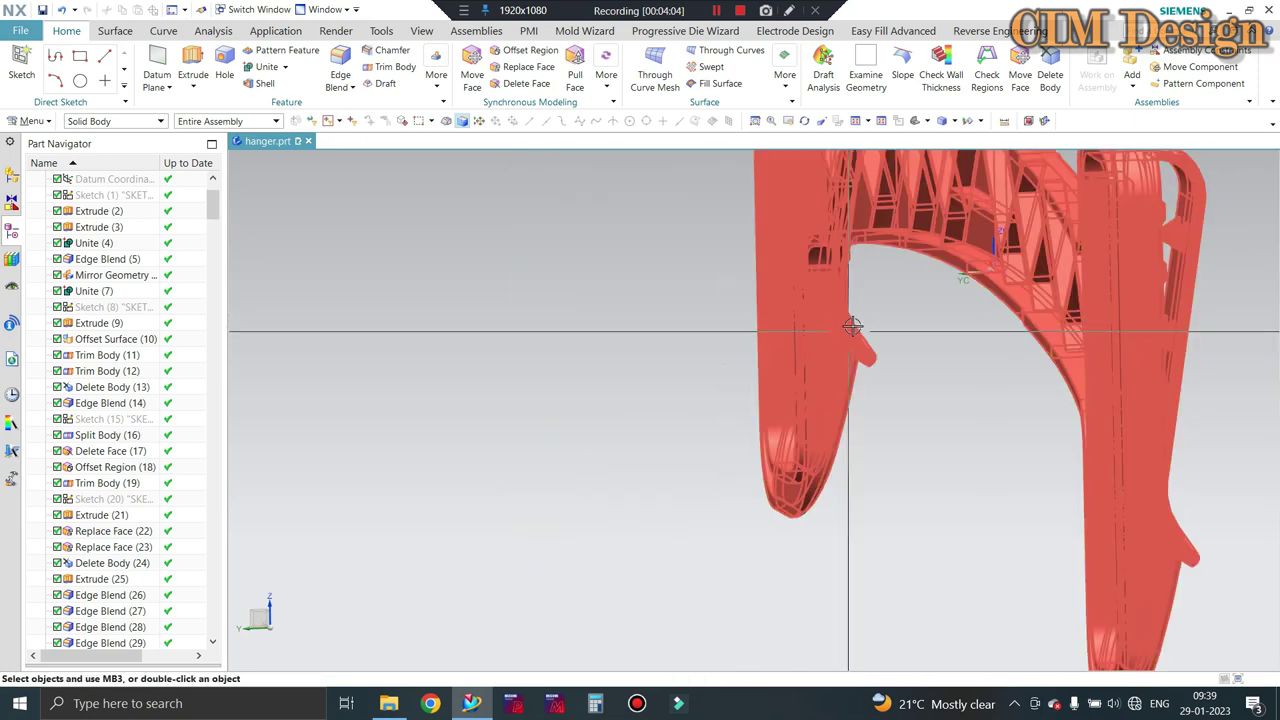
pyautogui.scroll(2, 740, 400)
pyautogui.scroll(-2, 740, 400)
pyautogui.moveTo(740, 400)
pyautogui.mouseDown(button='middle')
pyautogui.moveTo(563, 360)
pyautogui.moveTo(367, 342)
pyautogui.moveTo(524, 382)
pyautogui.moveTo(533, 400)
pyautogui.mouseUp(button='middle')
pyautogui.scroll(2, 367, 342)
pyautogui.scroll(-2, 524, 382)
pyautogui.scroll(2, 524, 382)
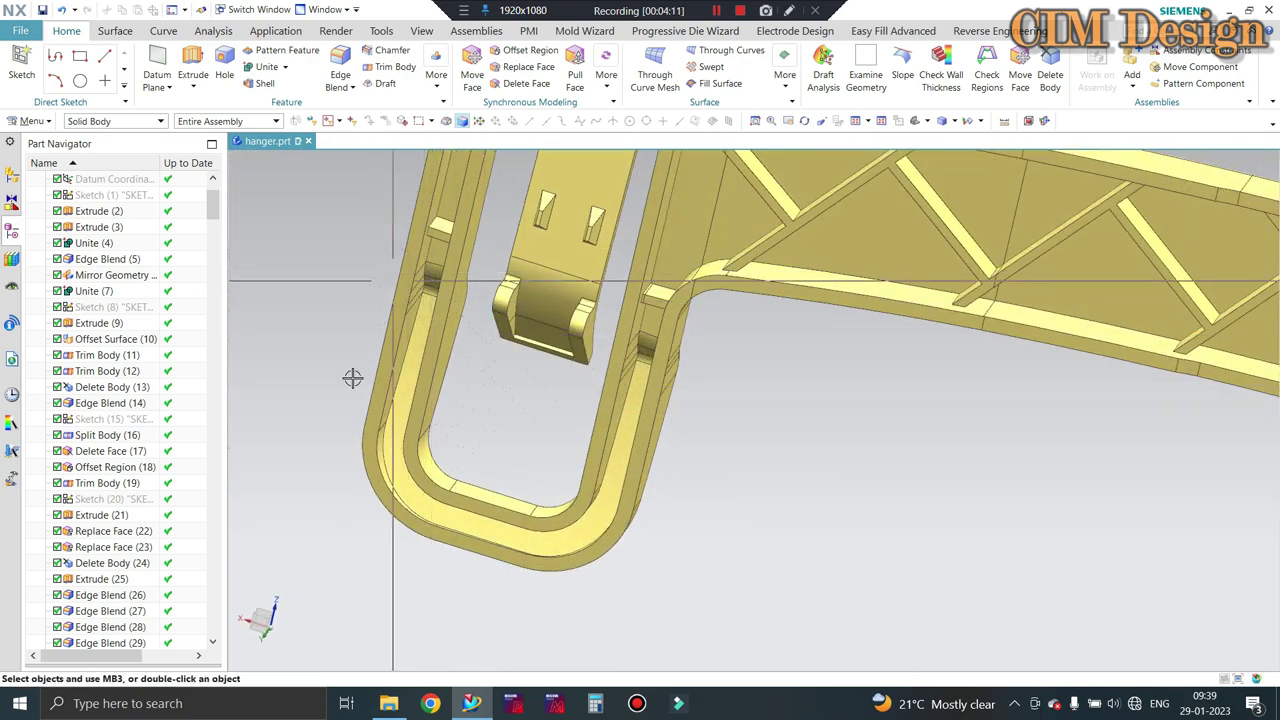
pyautogui.moveTo(331, 280); pyautogui.dragTo(581, 492, button='middle')
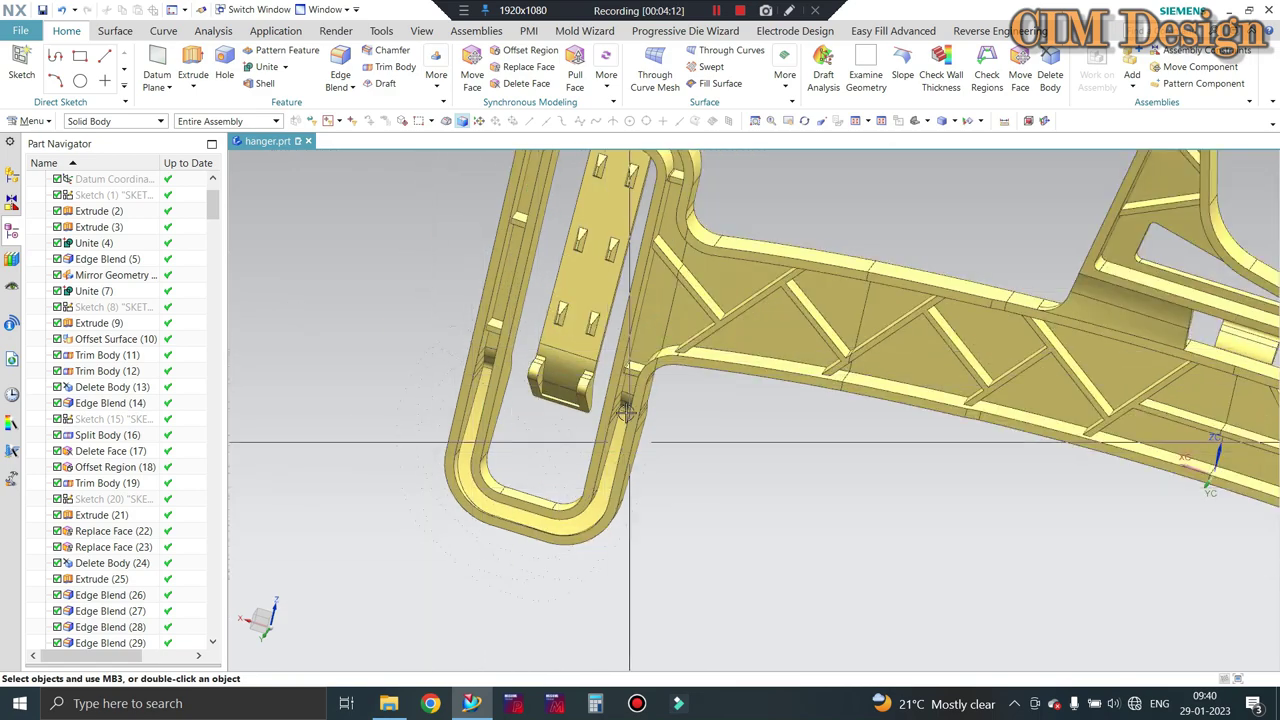
pyautogui.scroll(-2, 418, 435)
pyautogui.moveTo(418, 435); pyautogui.dragTo(529, 363, button='middle')
pyautogui.scroll(2, 529, 363)
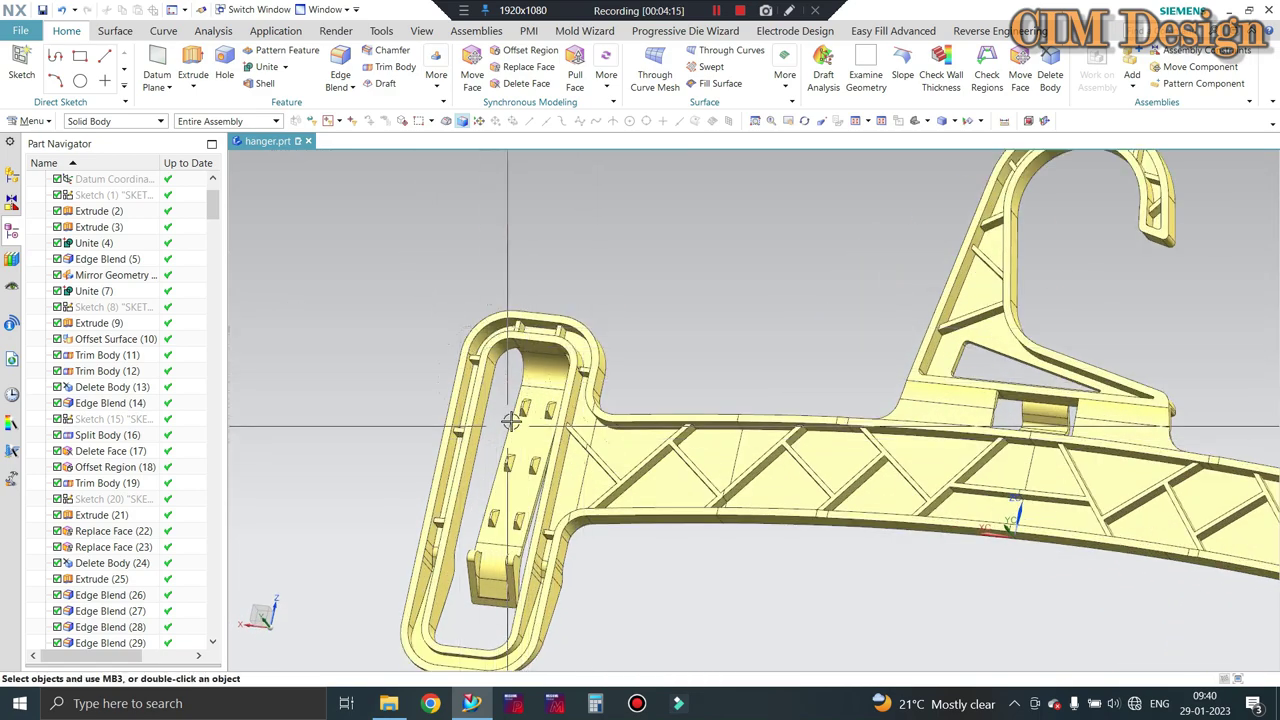
pyautogui.moveTo(510, 421); pyautogui.dragTo(597, 391, button='middle')
pyautogui.scroll(2, 542, 336)
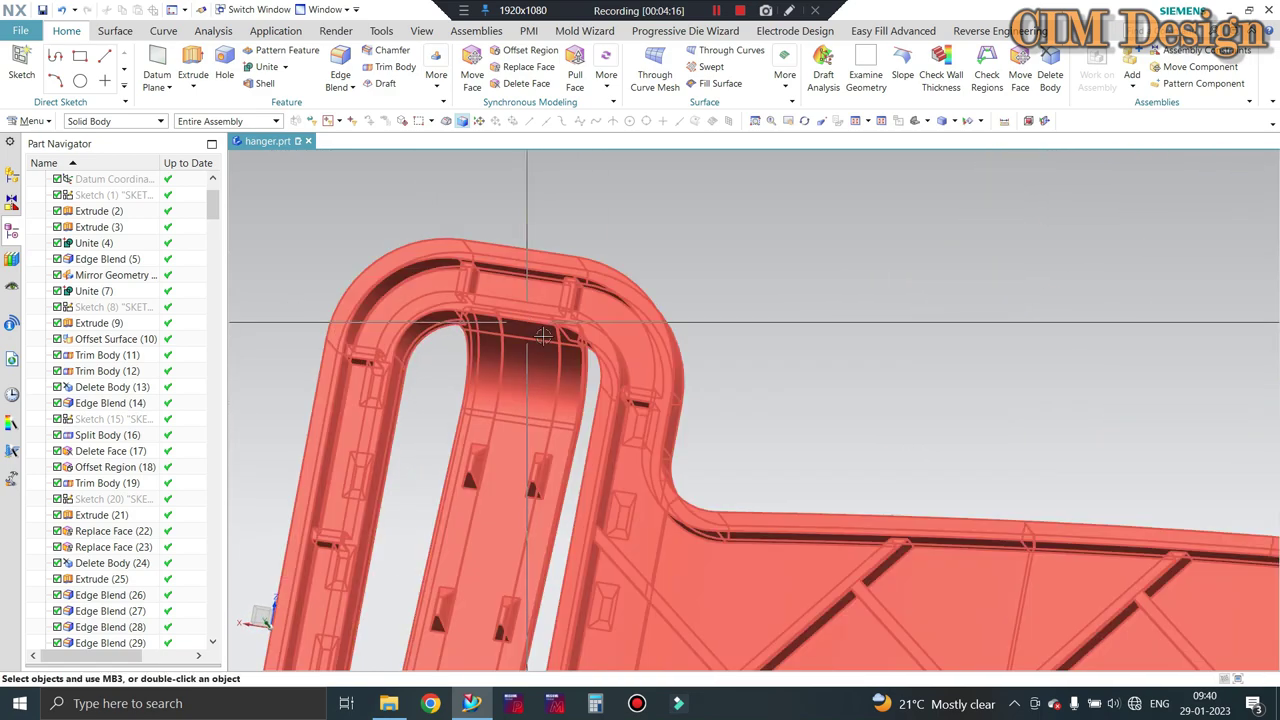
pyautogui.scroll(-2, 542, 336)
pyautogui.moveTo(542, 336); pyautogui.dragTo(545, 308, button='middle')
pyautogui.scroll(2, 545, 308)
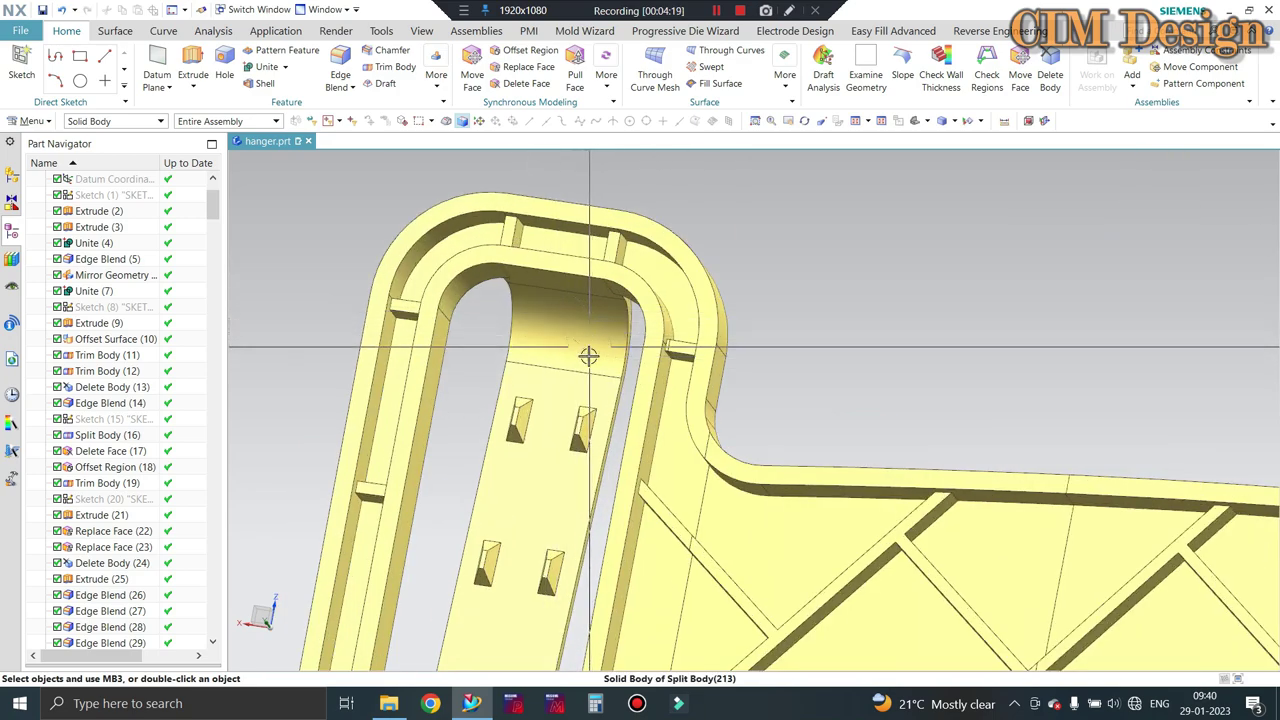
pyautogui.scroll(-2, 571, 340)
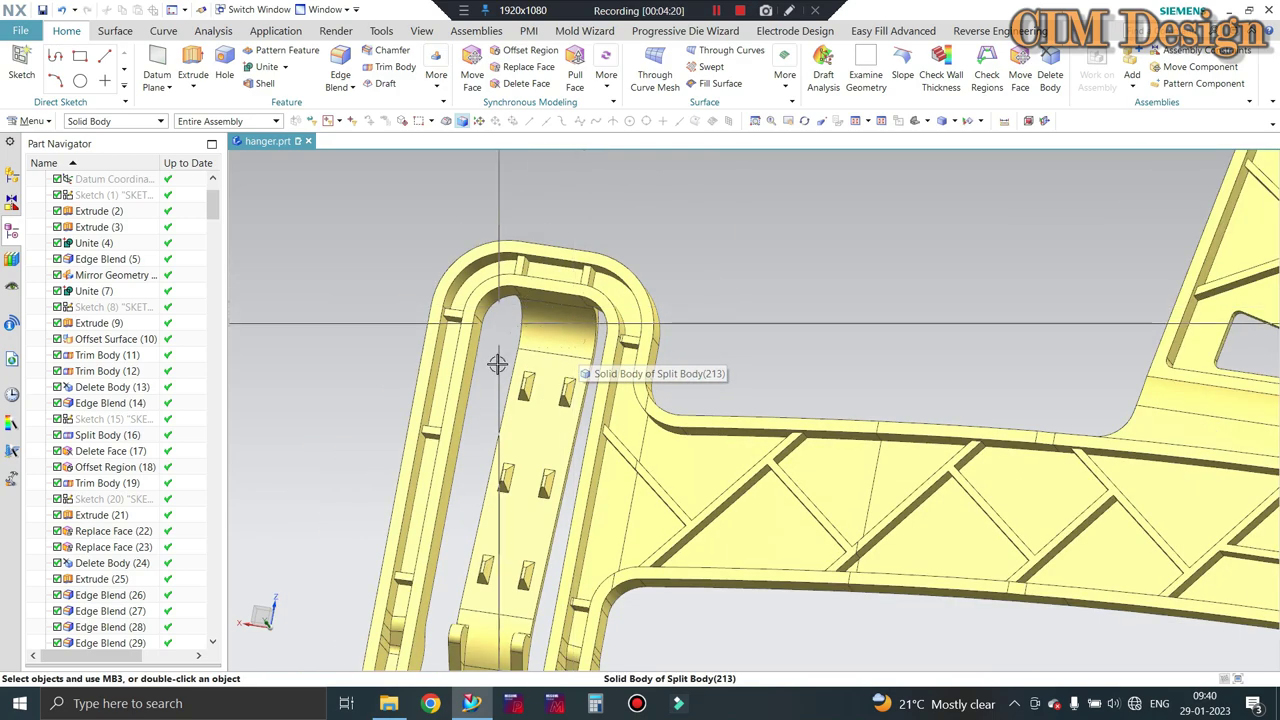
pyautogui.scroll(1, 620, 313)
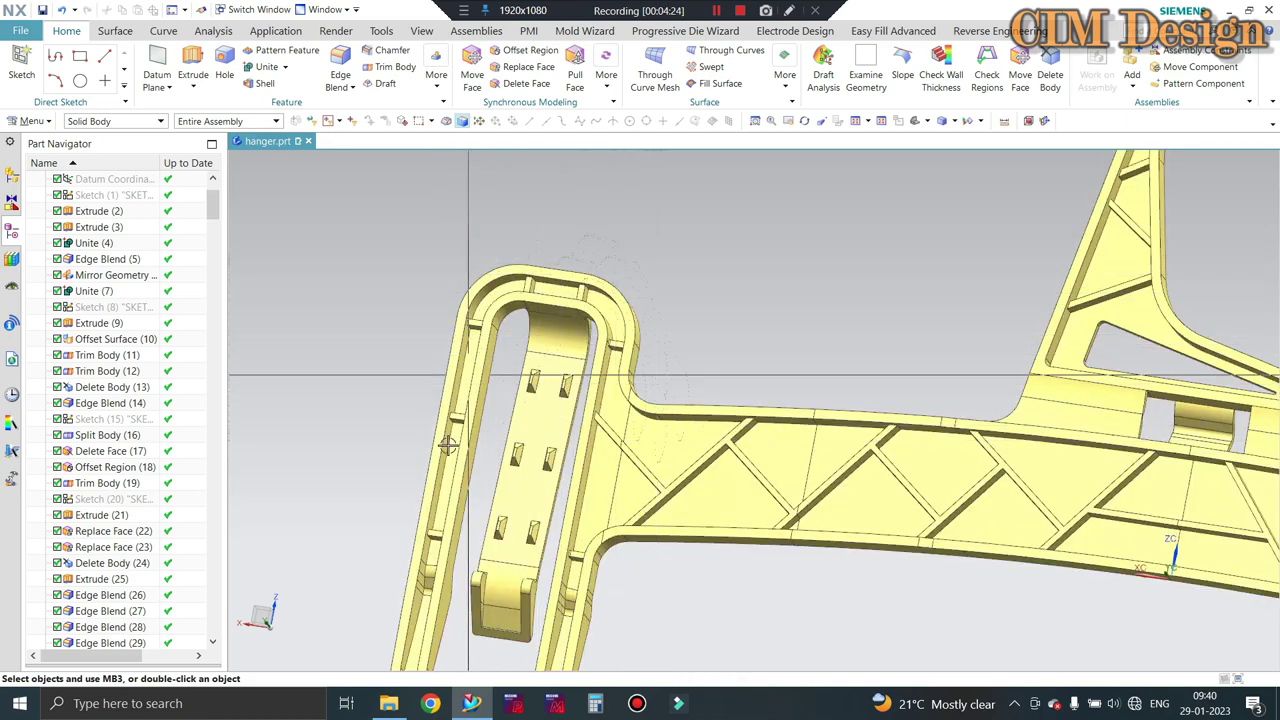
pyautogui.scroll(-3, 494, 366)
pyautogui.scroll(3, 963, 340)
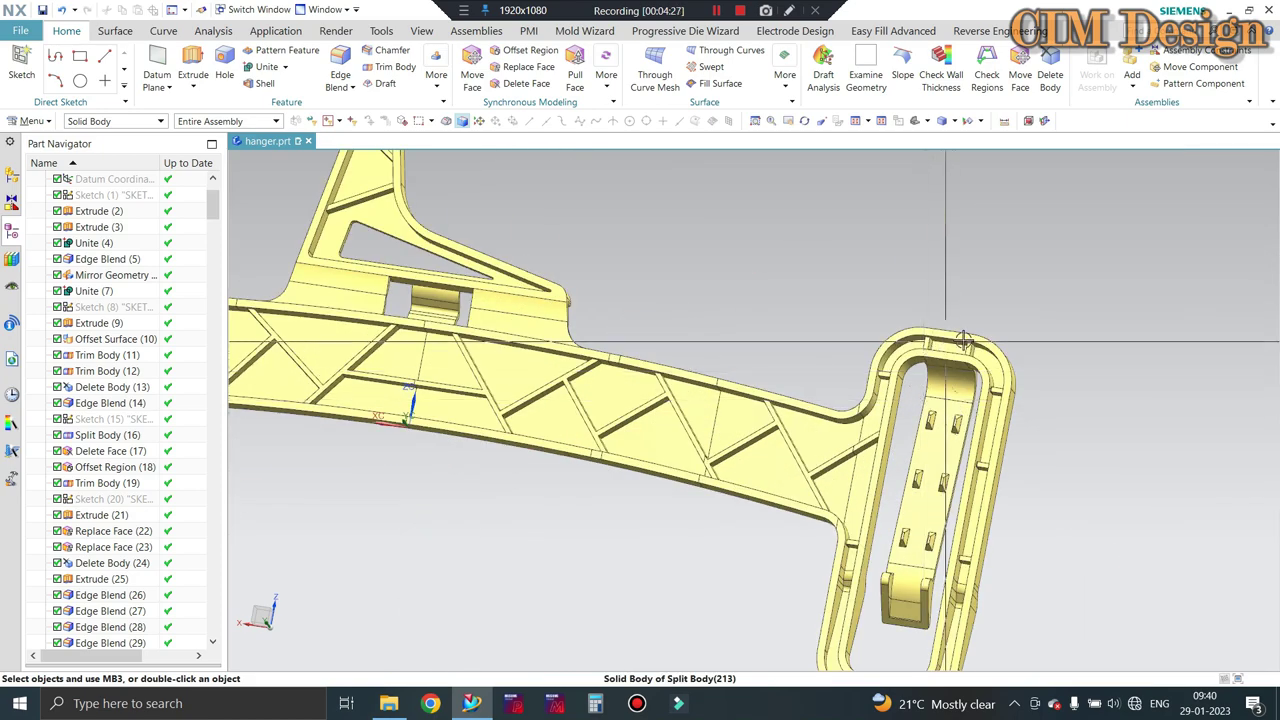
pyautogui.moveTo(963, 340); pyautogui.dragTo(468, 272, button='middle')
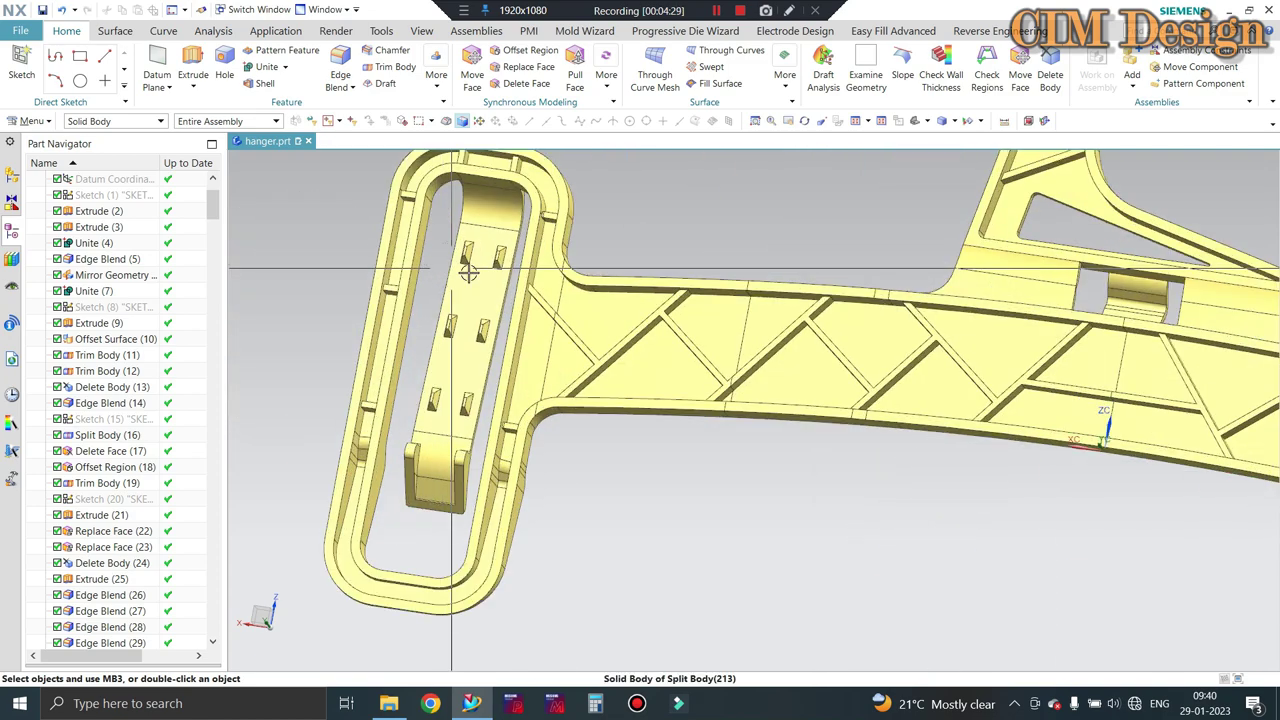
pyautogui.scroll(2, 514, 250)
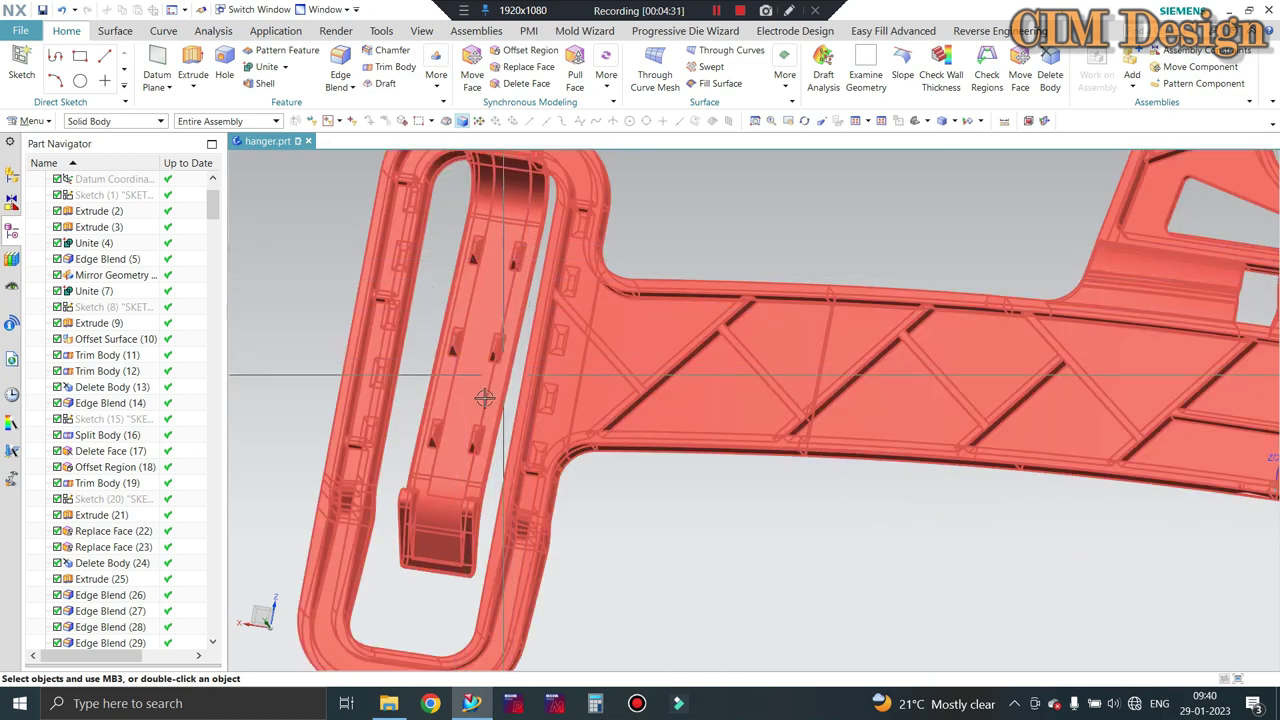
pyautogui.moveTo(445, 355)
pyautogui.mouseDown(button='middle')
pyautogui.moveTo(423, 449)
pyautogui.moveTo(457, 429)
pyautogui.moveTo(571, 491)
pyautogui.moveTo(465, 377)
pyautogui.mouseUp(button='middle')
pyautogui.scroll(-2, 465, 377)
pyautogui.moveTo(502, 288); pyautogui.dragTo(466, 327, button='middle')
pyautogui.moveTo(544, 254)
pyautogui.mouseDown(button='middle')
pyautogui.moveTo(590, 345)
pyautogui.moveTo(608, 343)
pyautogui.moveTo(589, 349)
pyautogui.mouseUp(button='middle')
pyautogui.scroll(3, 597, 353)
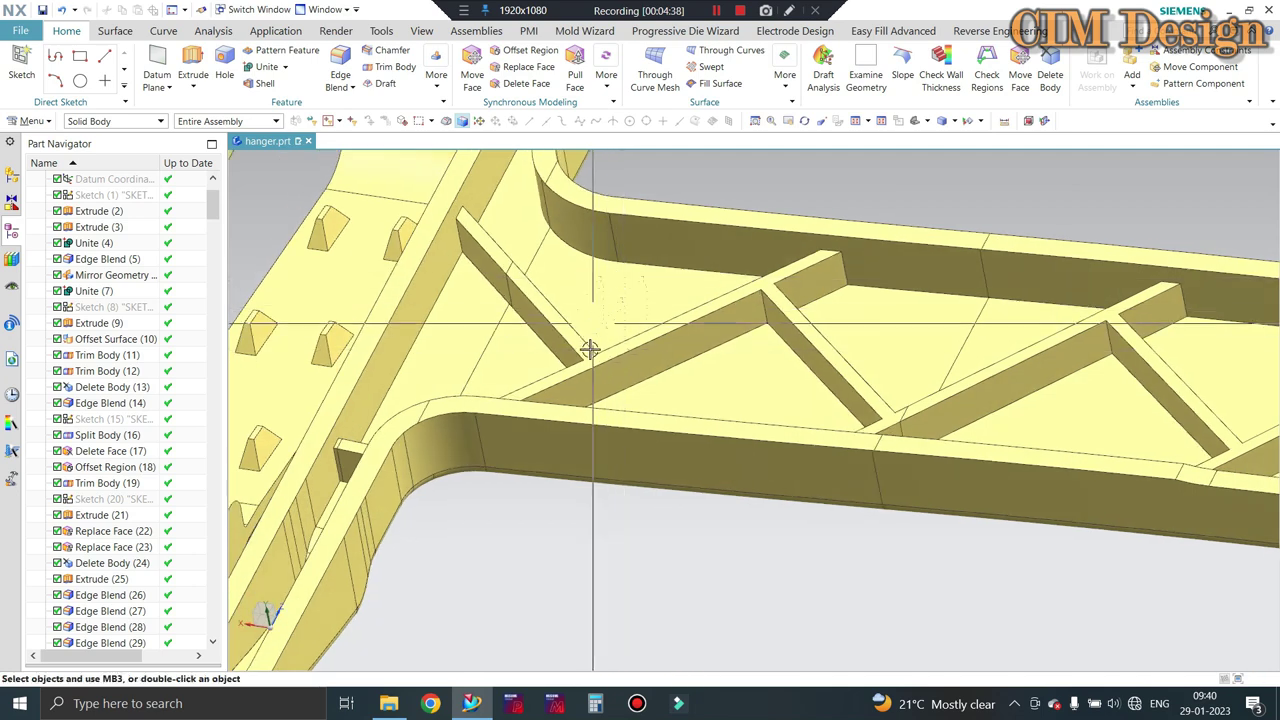
pyautogui.scroll(2, 583, 314)
pyautogui.scroll(3, 553, 238)
pyautogui.moveTo(553, 238); pyautogui.dragTo(514, 323, button='middle')
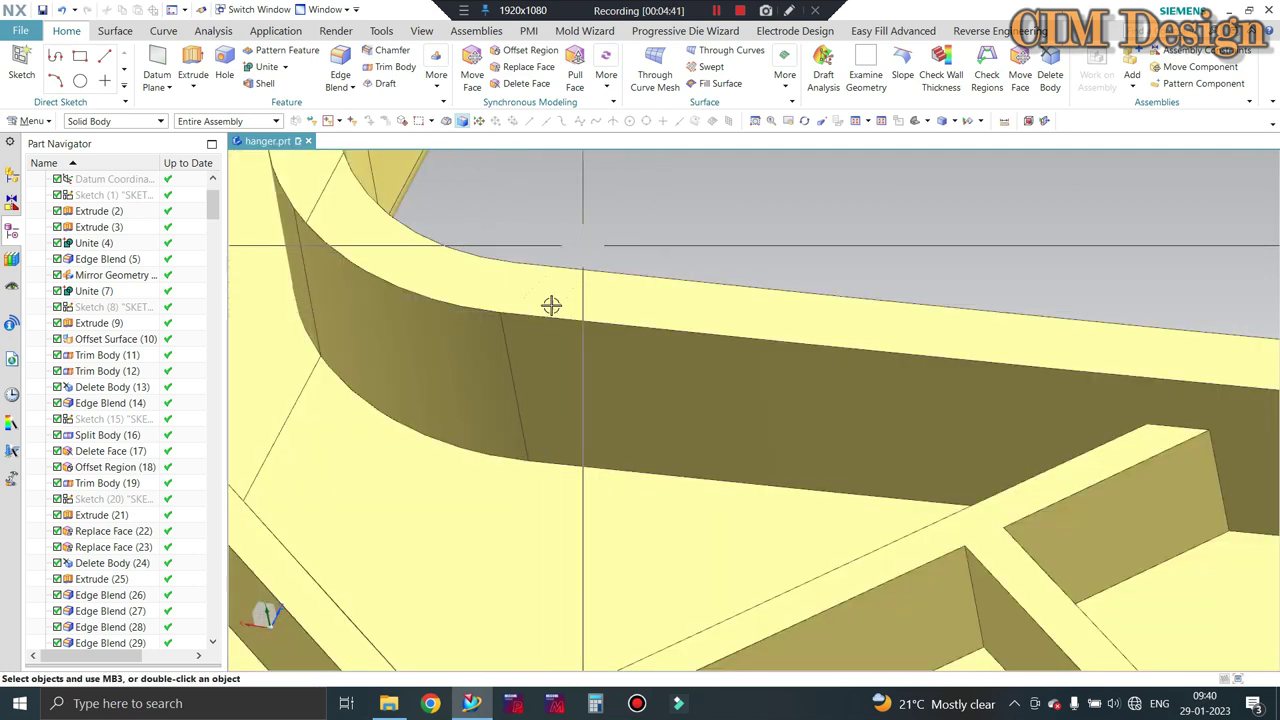
pyautogui.scroll(-2, 523, 368)
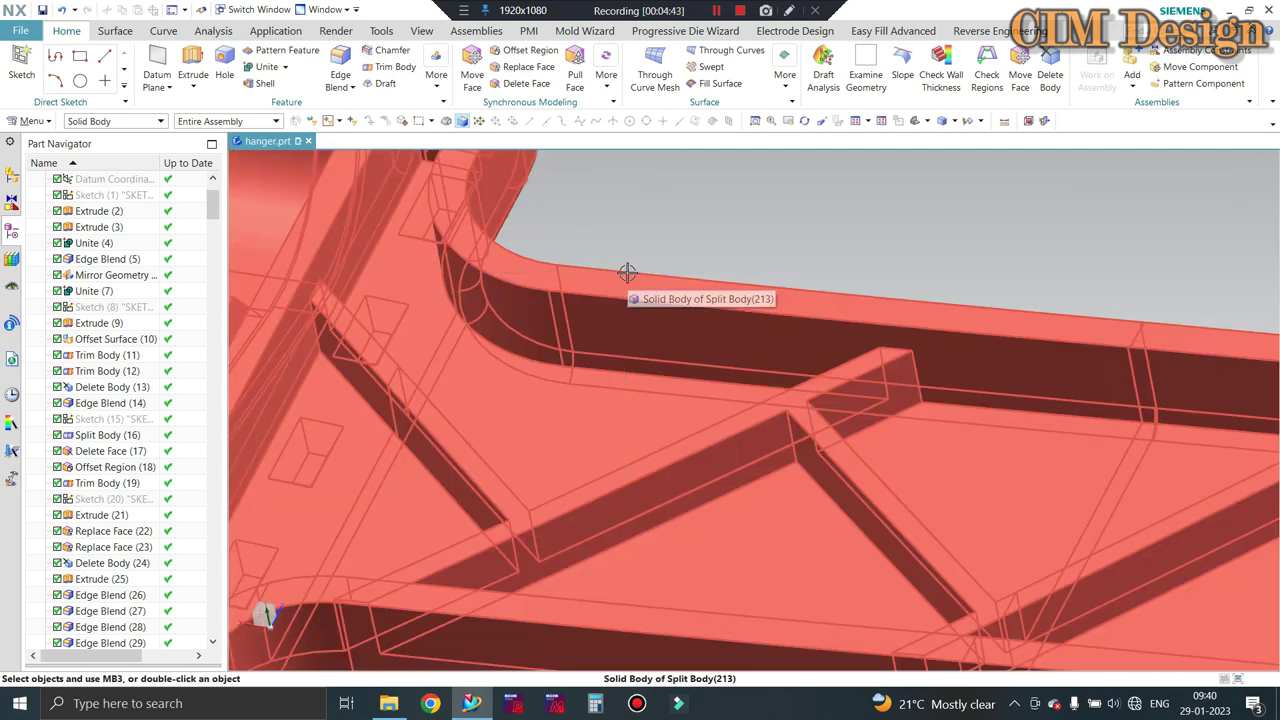
pyautogui.scroll(-3, 627, 272)
pyautogui.scroll(2, 529, 325)
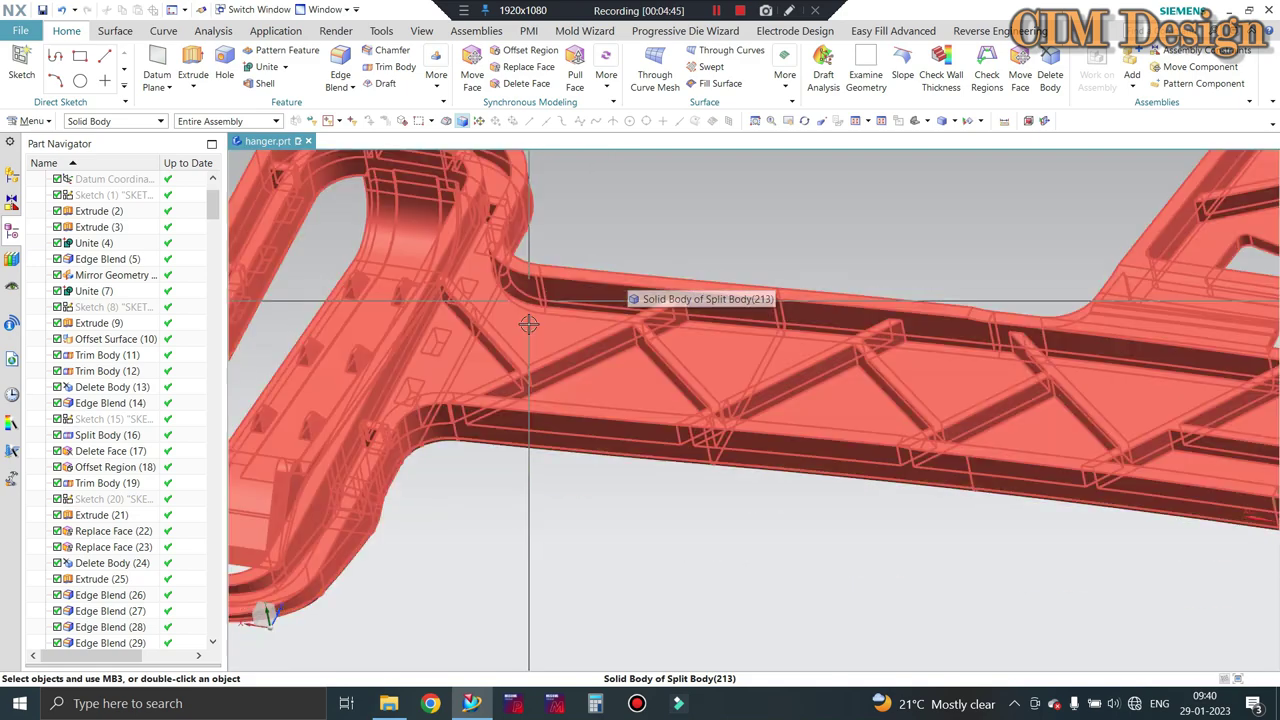
pyautogui.scroll(1, 601, 367)
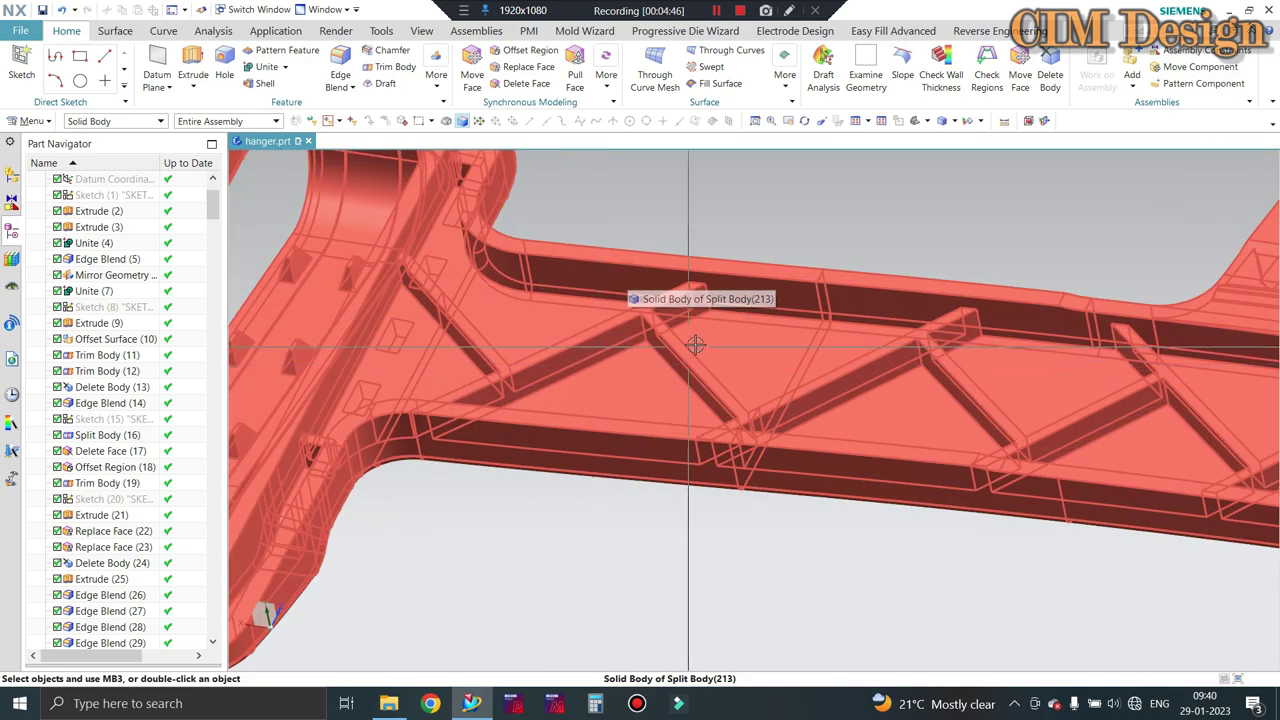
pyautogui.moveTo(695, 345); pyautogui.dragTo(648, 311, button='middle')
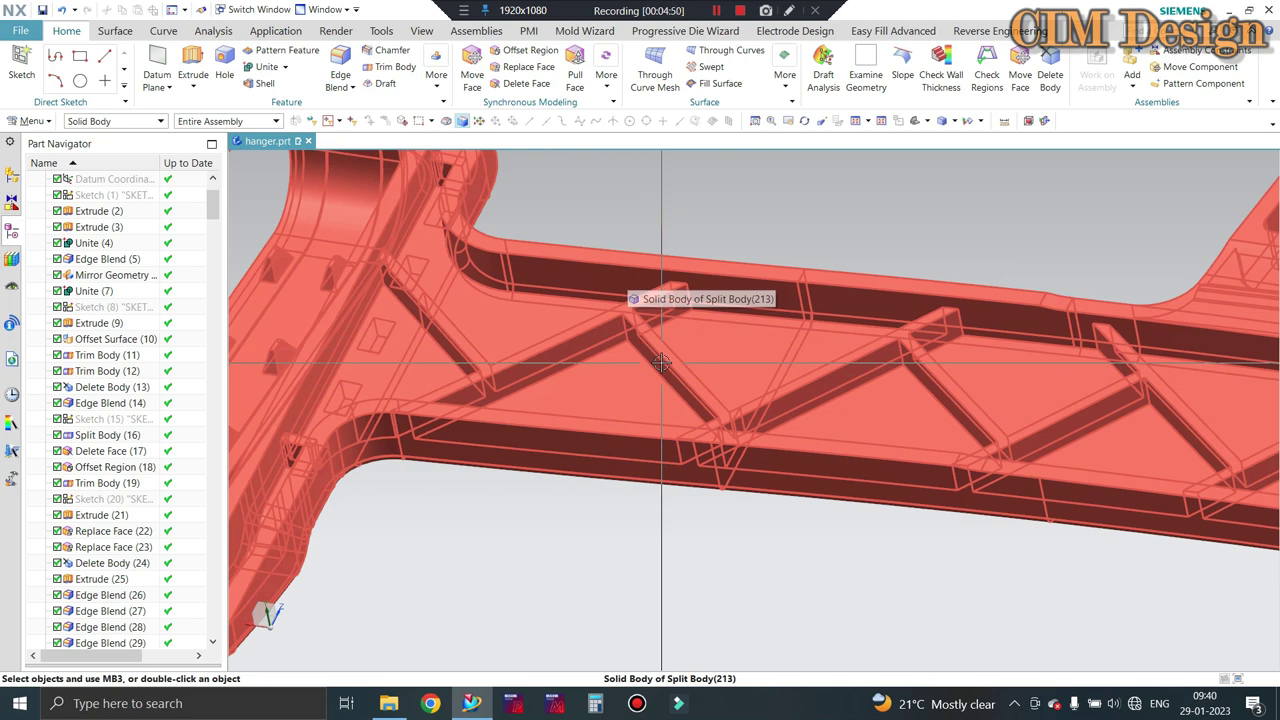
pyautogui.scroll(-3, 661, 363)
pyautogui.scroll(3, 625, 345)
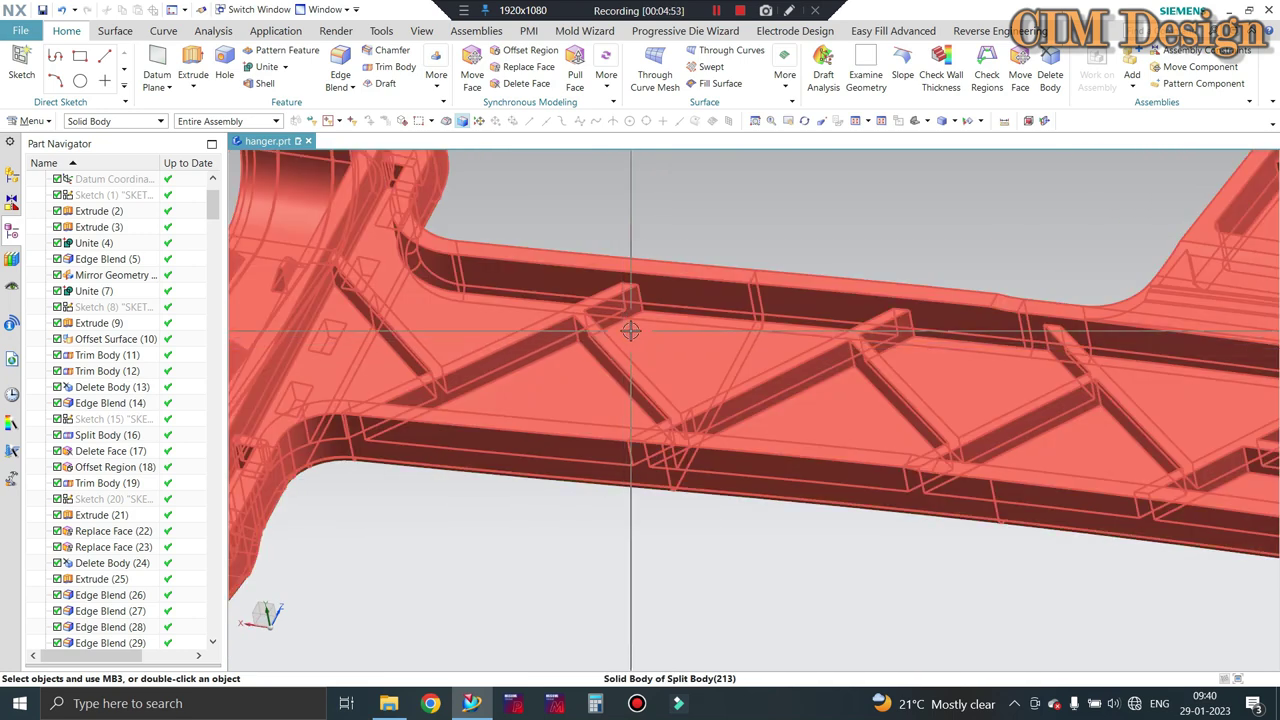
pyautogui.moveTo(630, 330); pyautogui.dragTo(719, 227, button='middle')
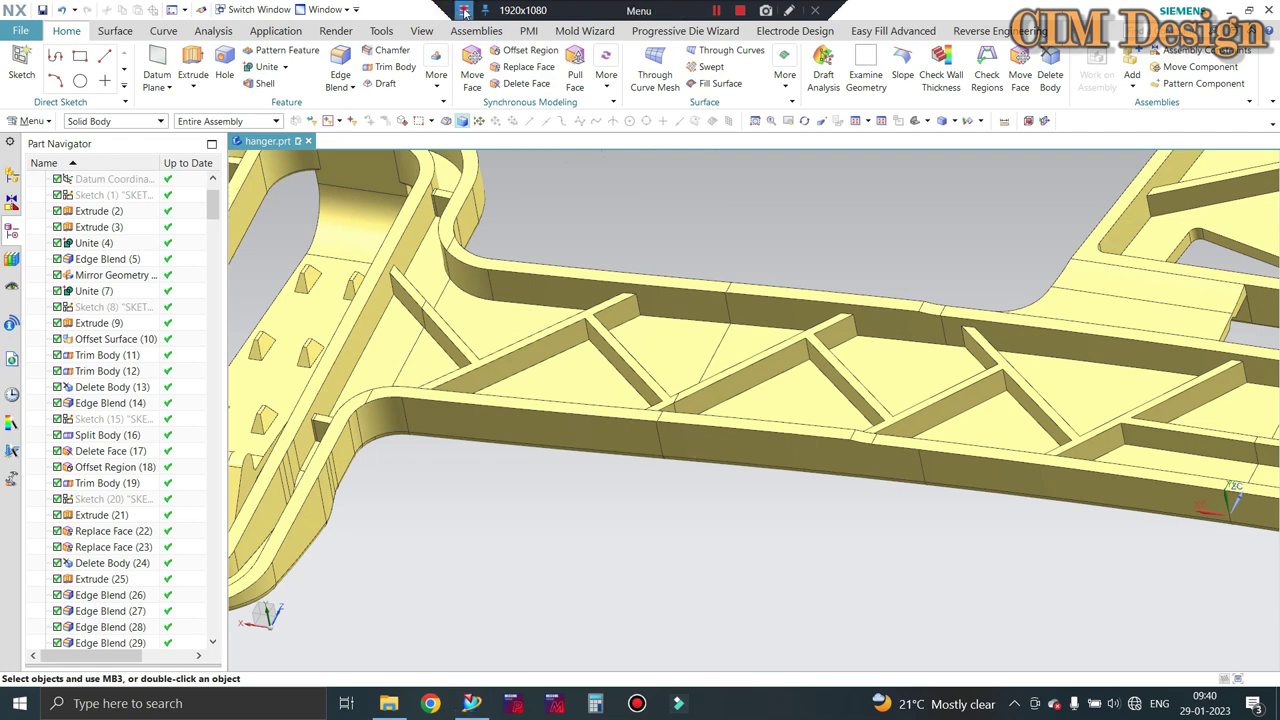
pyautogui.click(464, 11)
pyautogui.click(514, 28)
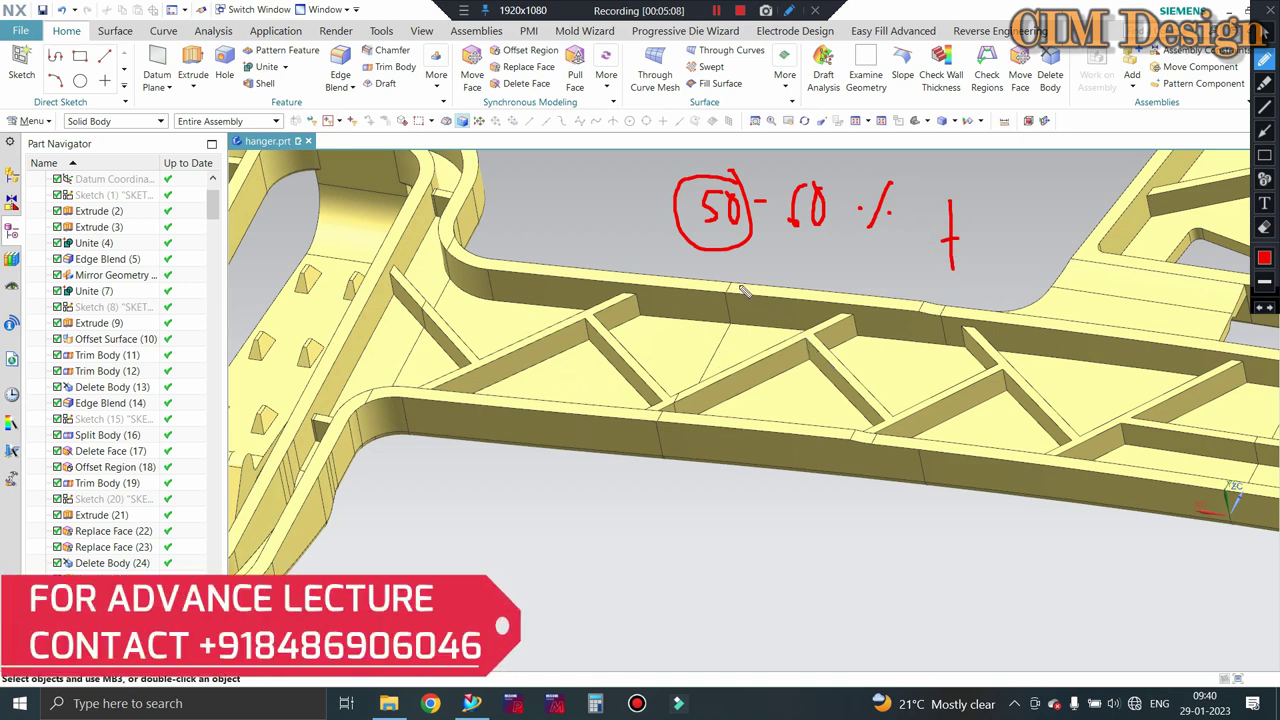
pyautogui.moveTo(553, 180); pyautogui.dragTo(598, 180)
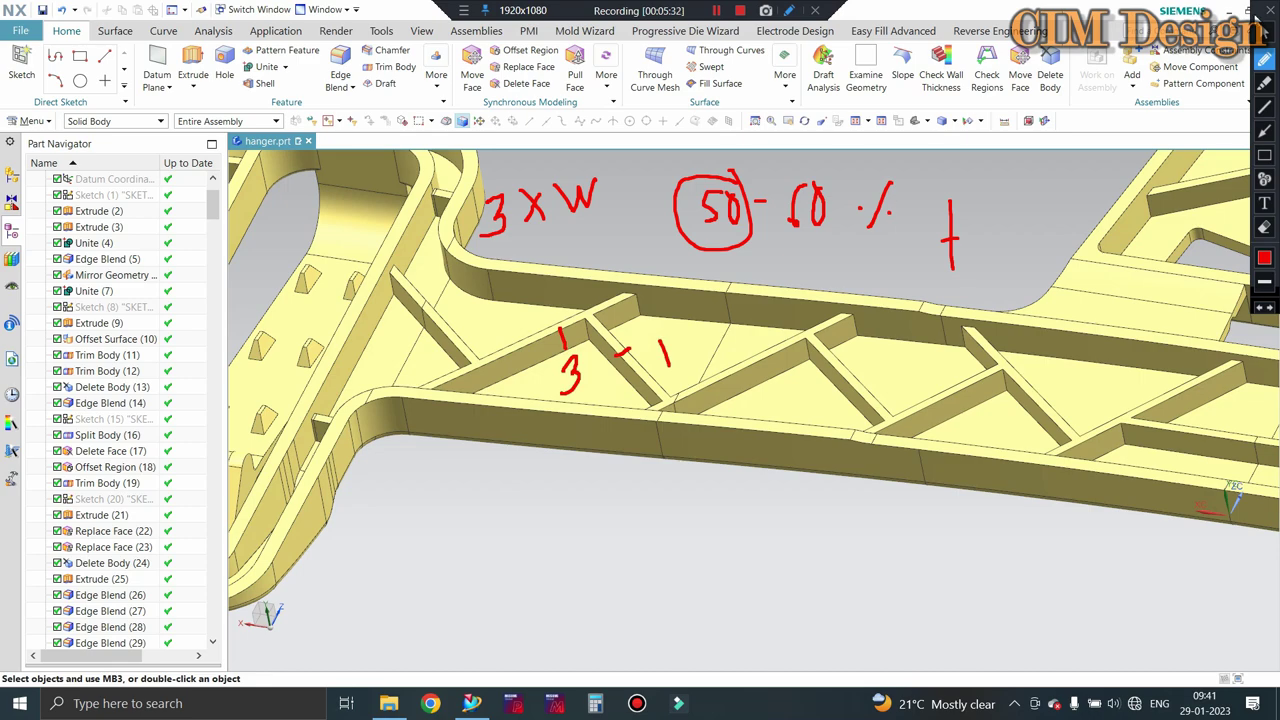
pyautogui.scroll(-5, 612, 320)
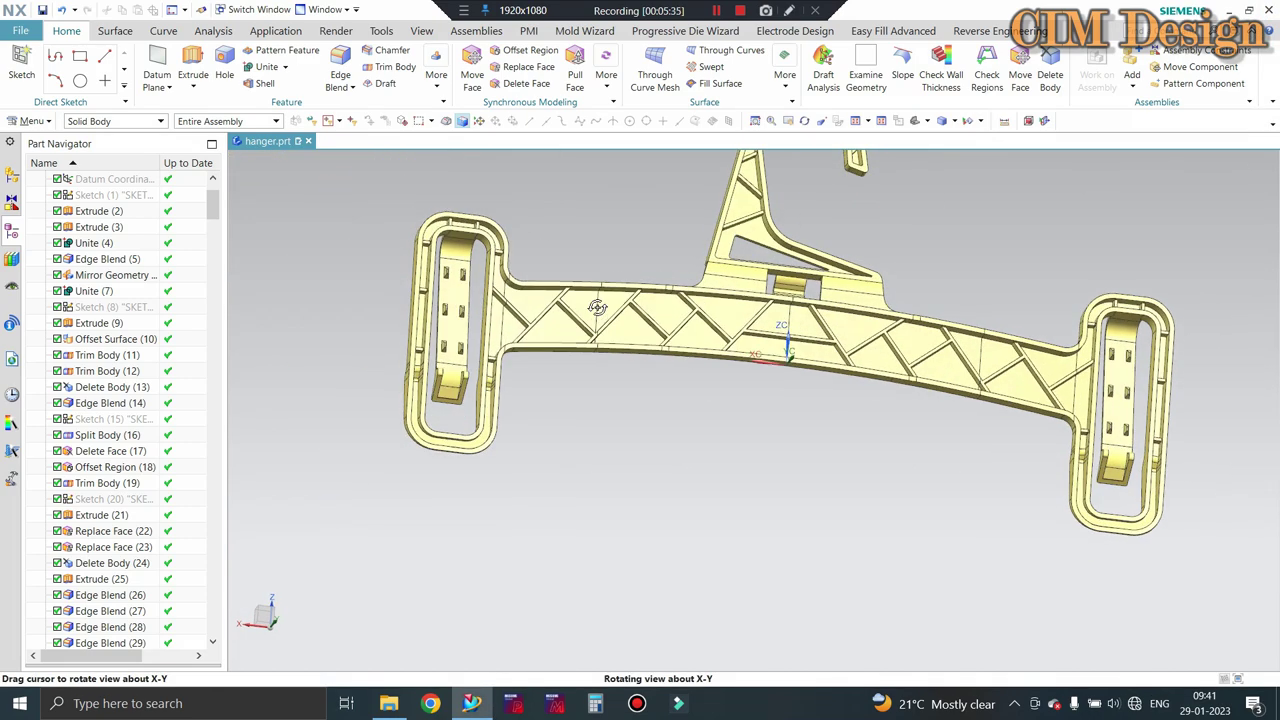
pyautogui.moveTo(760, 330)
pyautogui.mouseDown(button='middle')
pyautogui.moveTo(612, 320)
pyautogui.moveTo(768, 248)
pyautogui.moveTo(830, 190)
pyautogui.mouseUp(button='middle')
pyautogui.scroll(4, 612, 320)
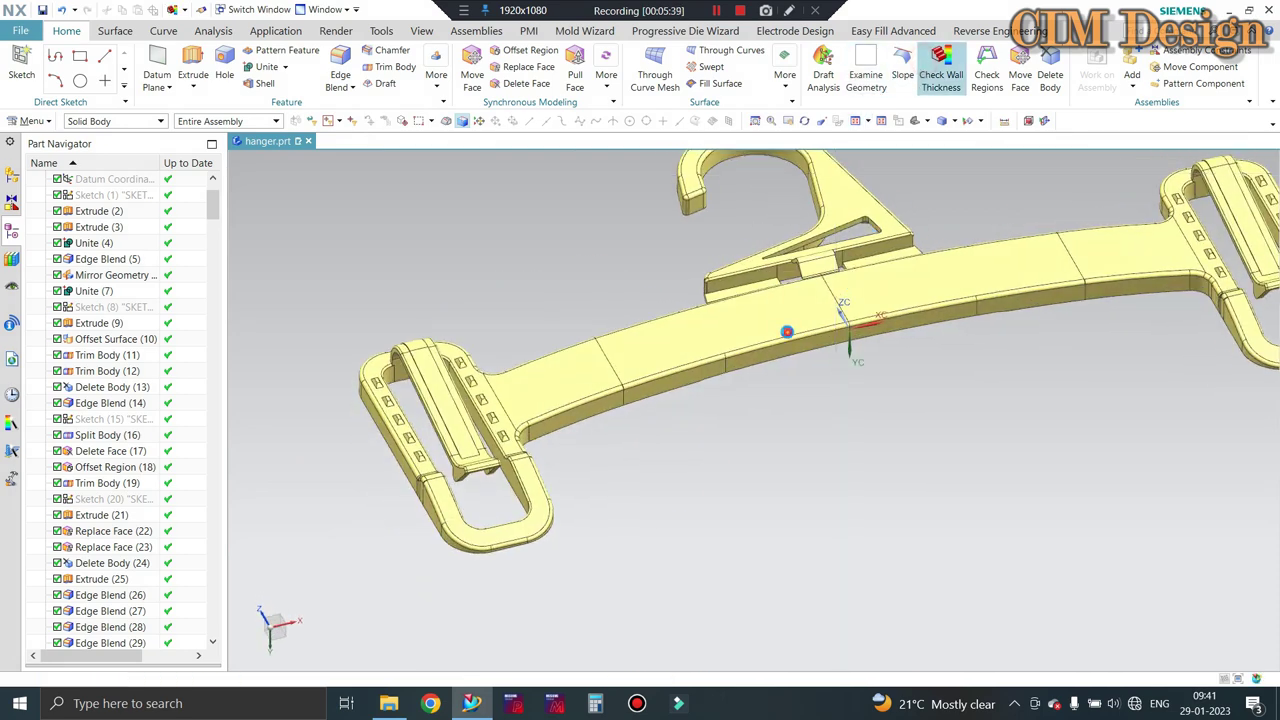
pyautogui.click(940, 72)
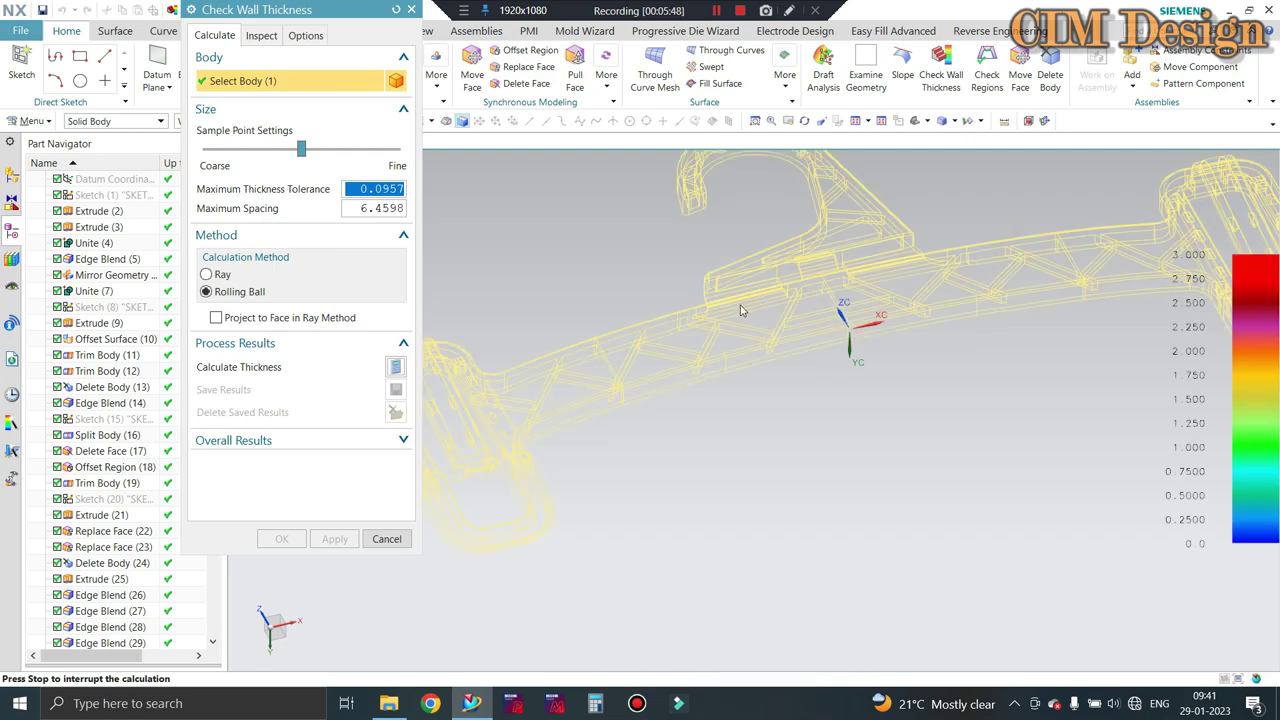
pyautogui.moveTo(861, 248)
pyautogui.mouseDown(button='middle')
pyautogui.moveTo(937, 288)
pyautogui.moveTo(1165, 277)
pyautogui.moveTo(839, 293)
pyautogui.mouseUp(button='middle')
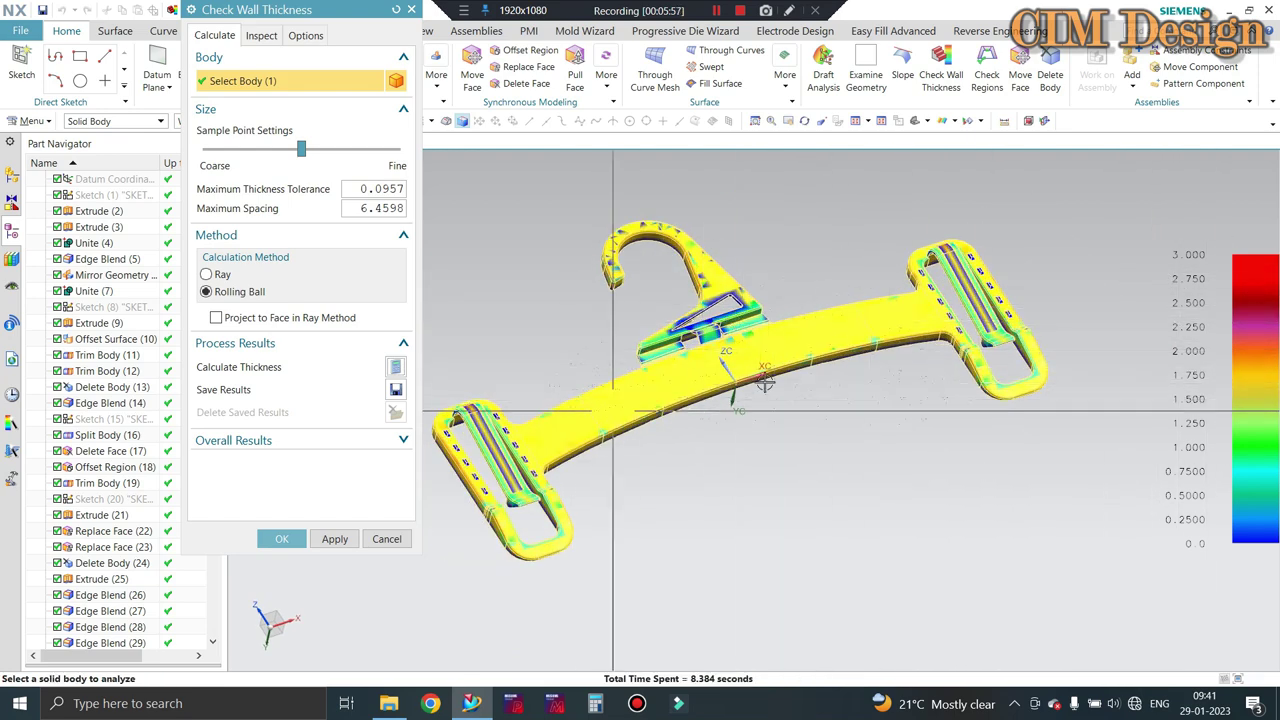
pyautogui.scroll(-3, 669, 243)
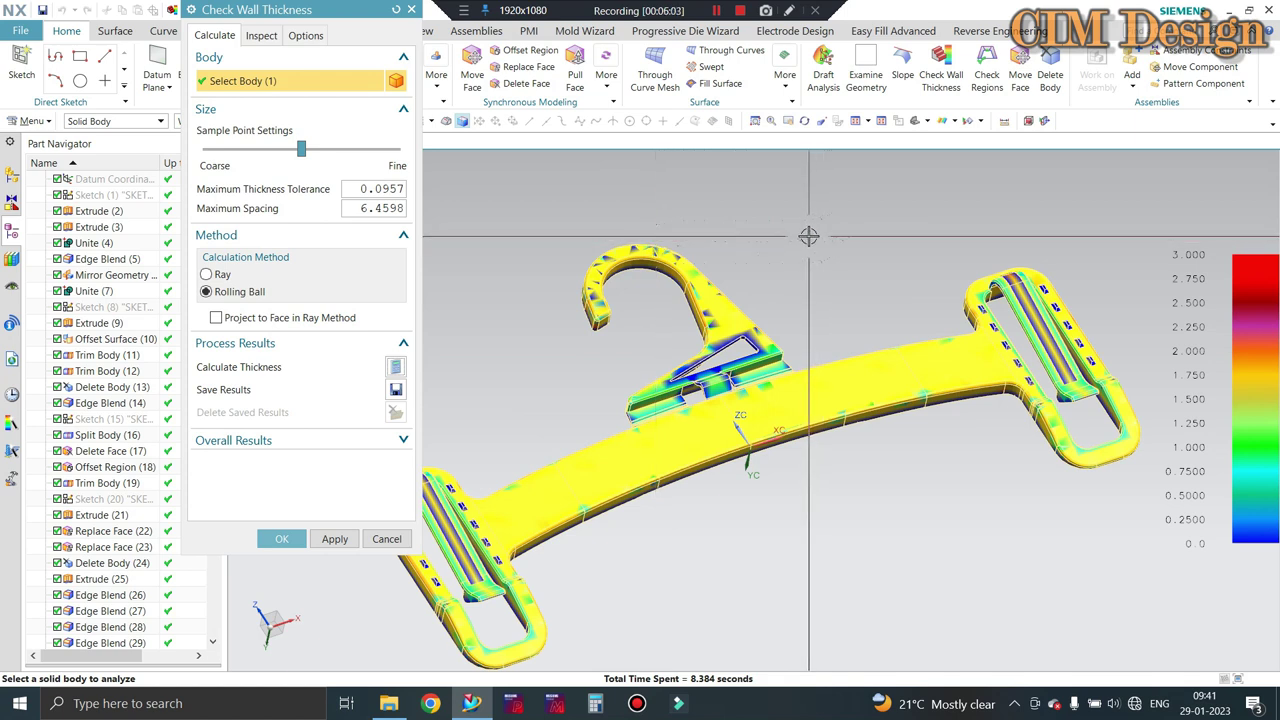
pyautogui.click(385, 540)
pyautogui.moveTo(516, 435); pyautogui.dragTo(699, 358, button='middle')
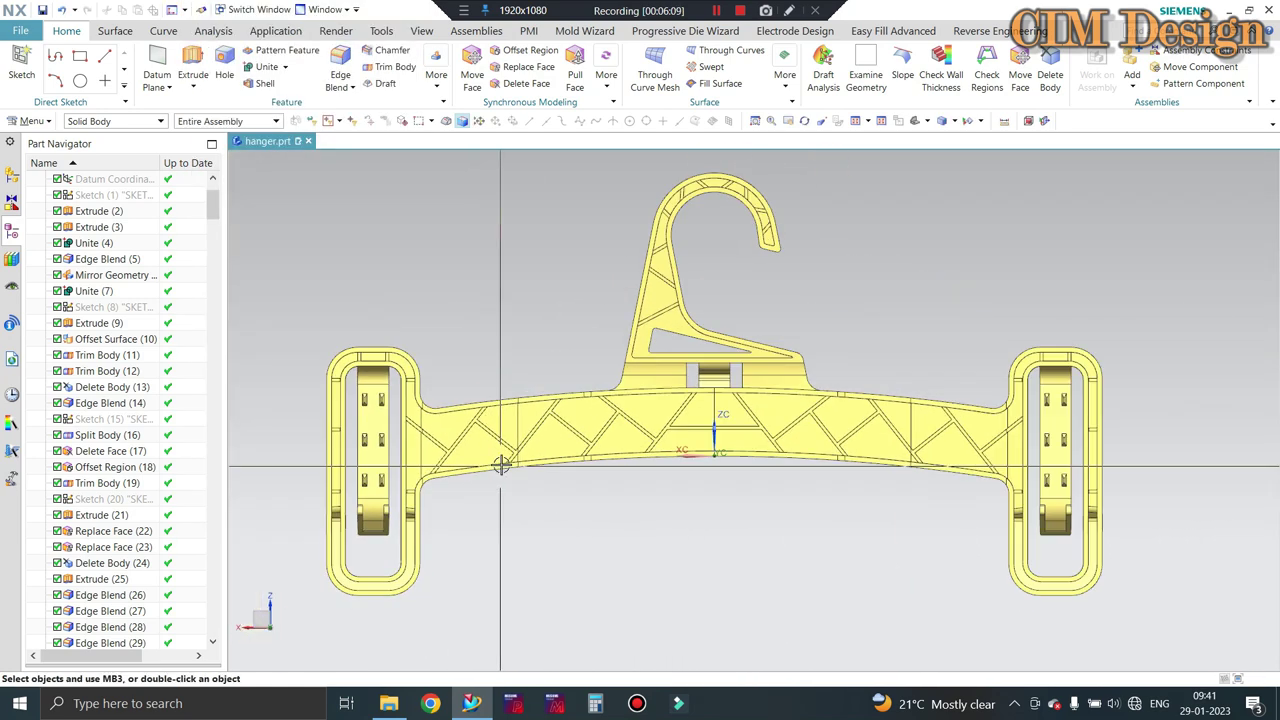
pyautogui.moveTo(500, 457)
pyautogui.mouseDown(button='middle')
pyautogui.moveTo(531, 450)
pyautogui.moveTo(580, 400)
pyautogui.mouseUp(button='middle')
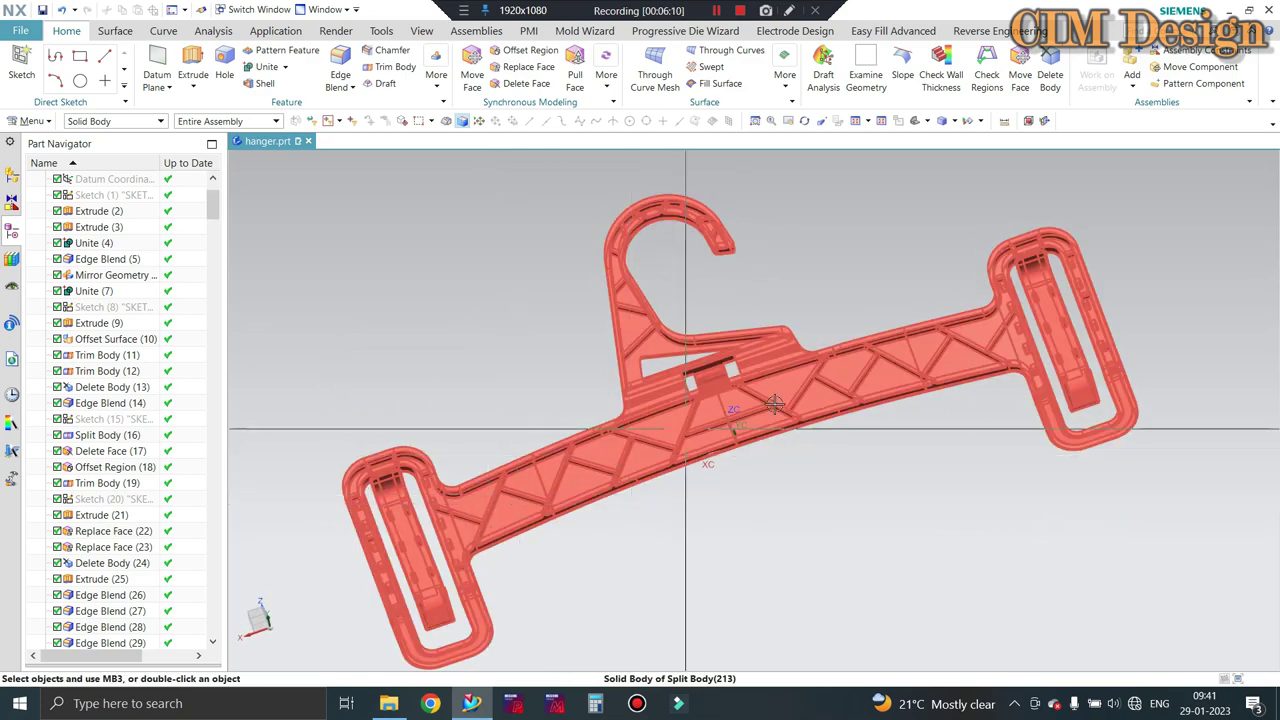
pyautogui.scroll(3, 591, 383)
pyautogui.scroll(-3, 591, 383)
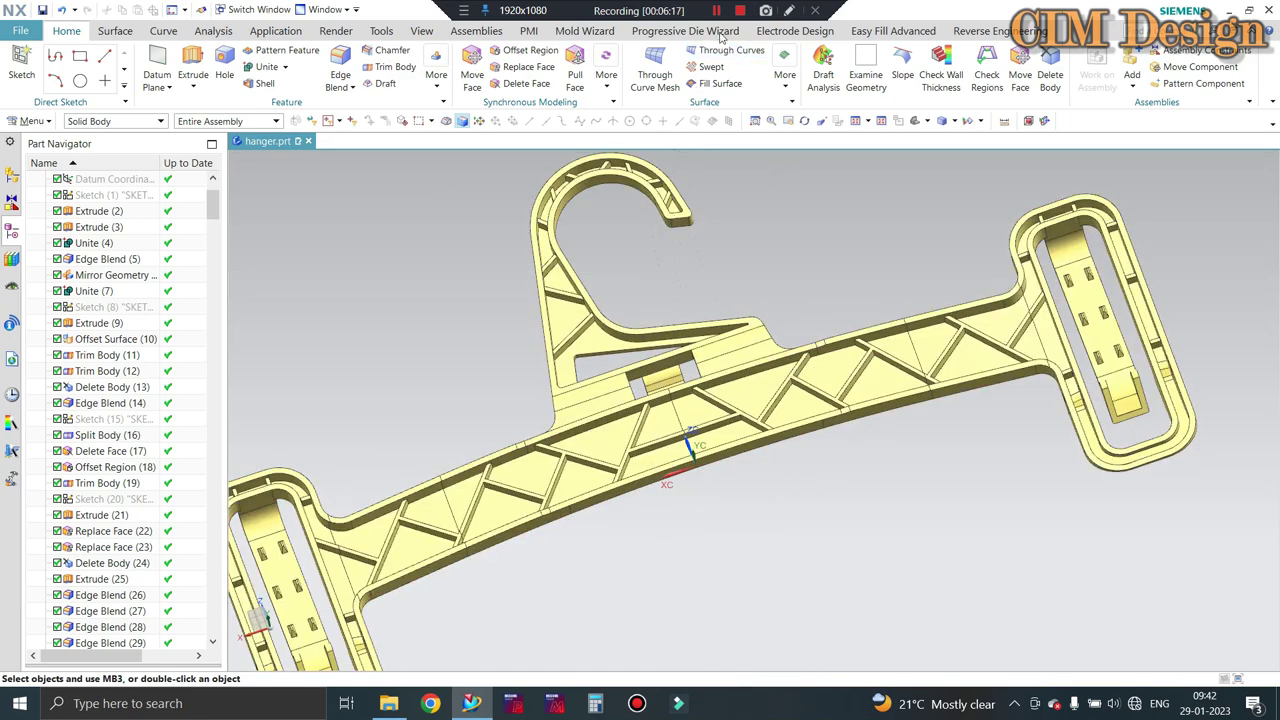
pyautogui.scroll(-3, 808, 201)
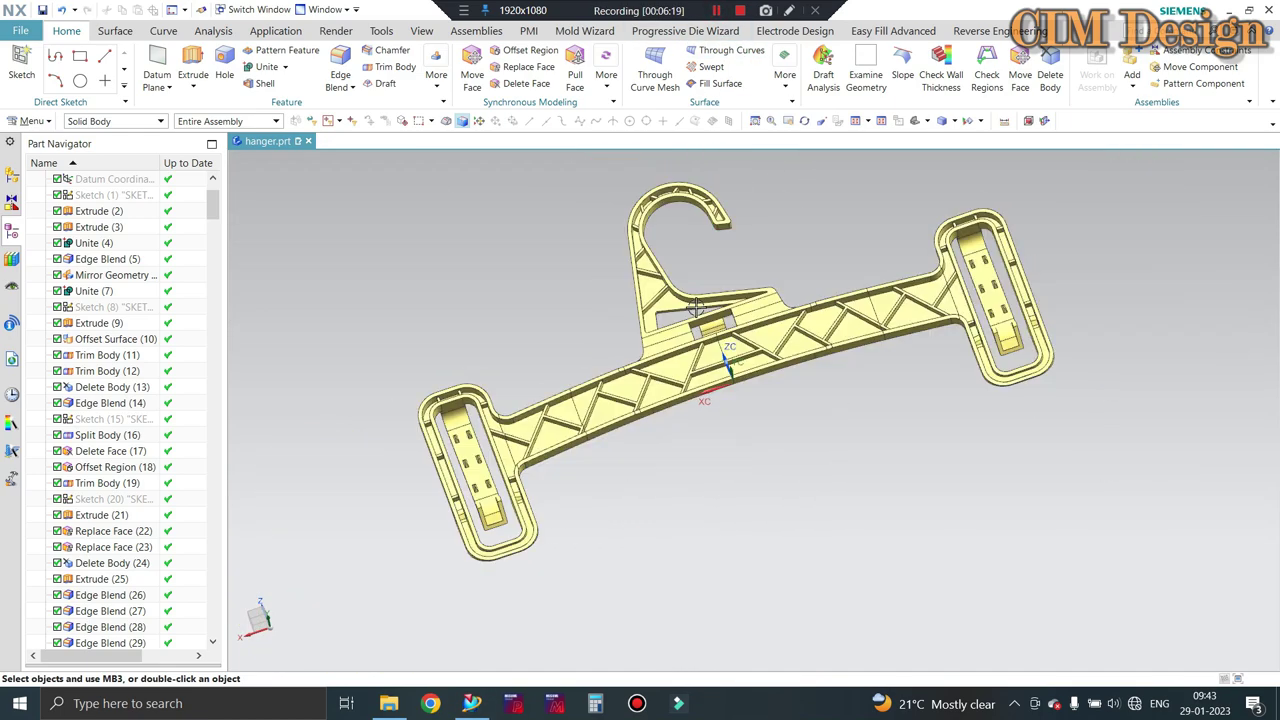
pyautogui.moveTo(720, 330)
pyautogui.mouseDown(button='middle')
pyautogui.moveTo(648, 325)
pyautogui.moveTo(714, 346)
pyautogui.mouseUp(button='middle')
pyautogui.scroll(3, 714, 346)
pyautogui.scroll(3, 714, 346)
pyautogui.scroll(-2, 711, 306)
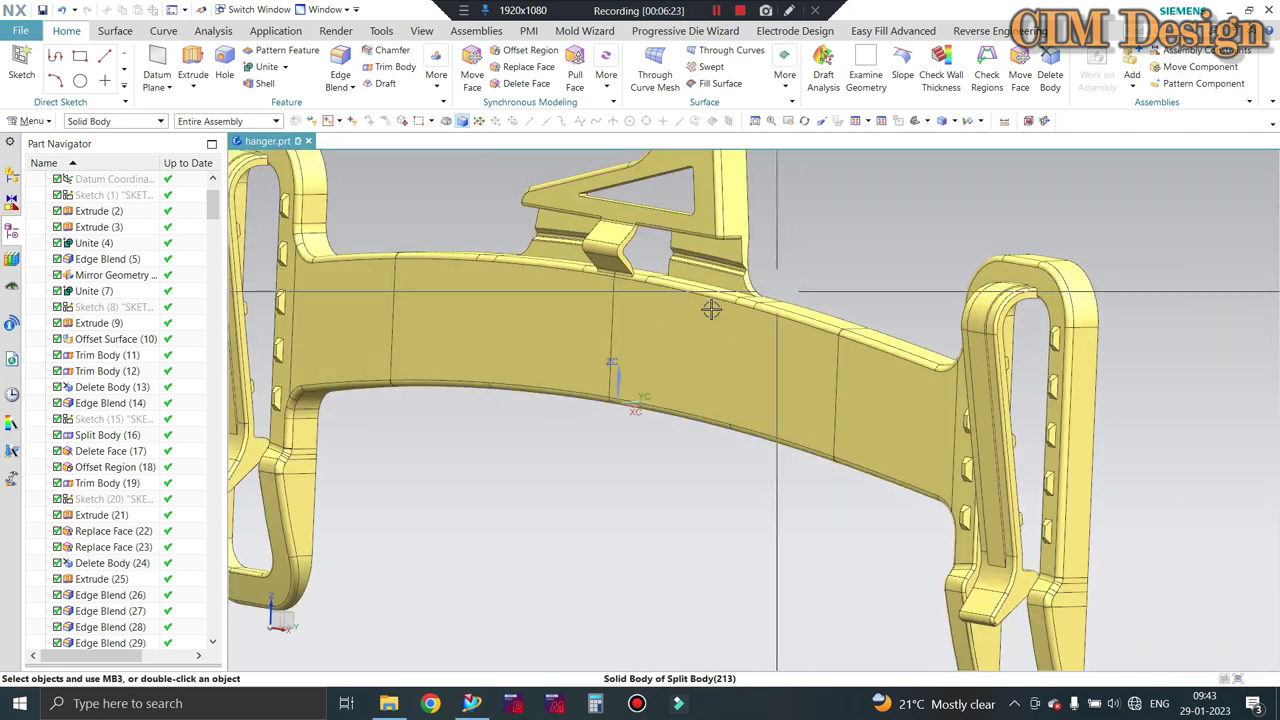
pyautogui.scroll(-3, 623, 200)
pyautogui.scroll(-2, 632, 347)
pyautogui.moveTo(636, 355)
pyautogui.mouseDown(button='middle')
pyautogui.moveTo(640, 258)
pyautogui.moveTo(686, 240)
pyautogui.moveTo(643, 292)
pyautogui.moveTo(760, 343)
pyautogui.moveTo(674, 371)
pyautogui.mouseUp(button='middle')
pyautogui.scroll(2, 641, 300)
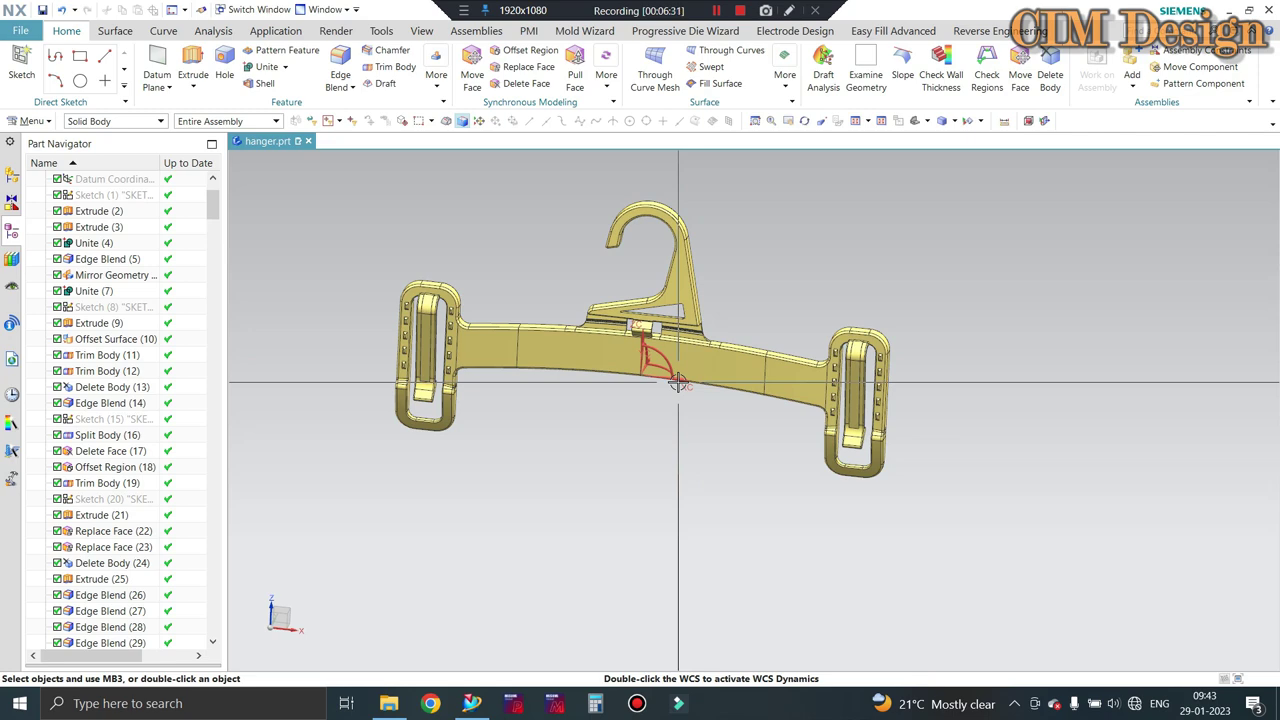
pyautogui.scroll(-2, 677, 383)
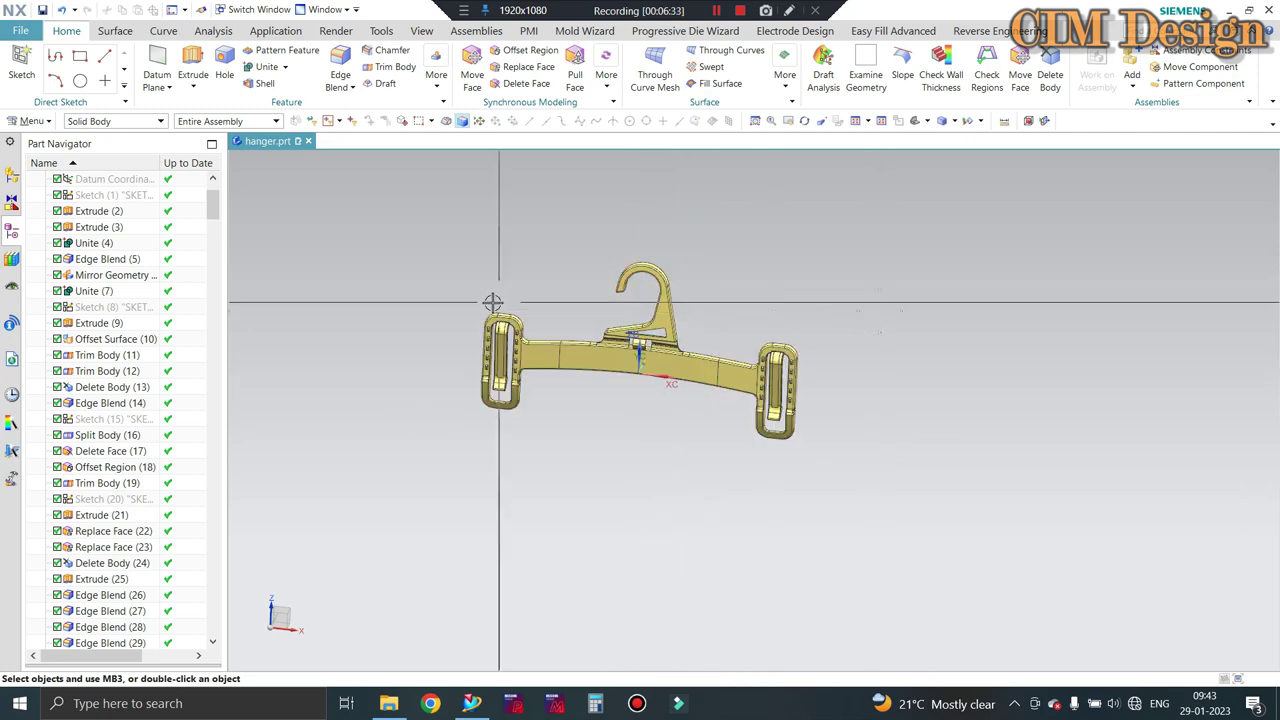
pyautogui.scroll(2, 493, 302)
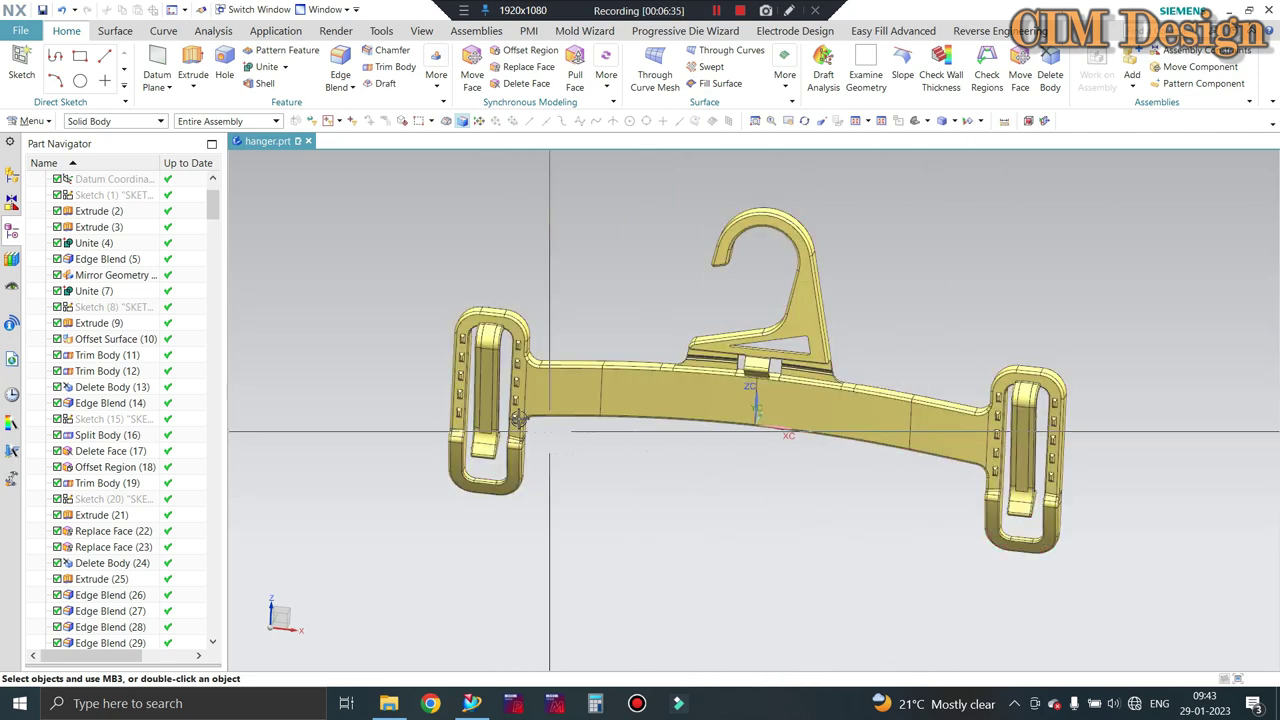
pyautogui.click(543, 397)
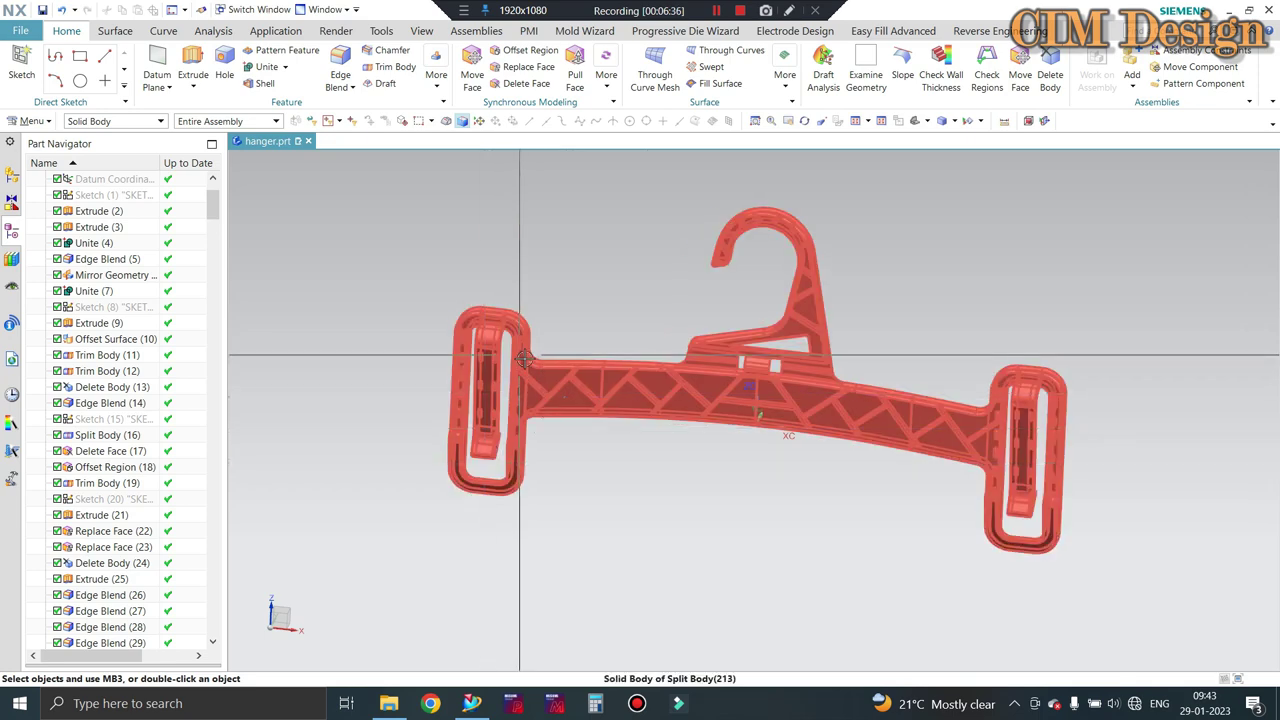
pyautogui.moveTo(533, 402)
pyautogui.mouseDown(button='middle')
pyautogui.moveTo(932, 558)
pyautogui.moveTo(955, 430)
pyautogui.moveTo(709, 437)
pyautogui.mouseUp(button='middle')
pyautogui.scroll(5, 709, 437)
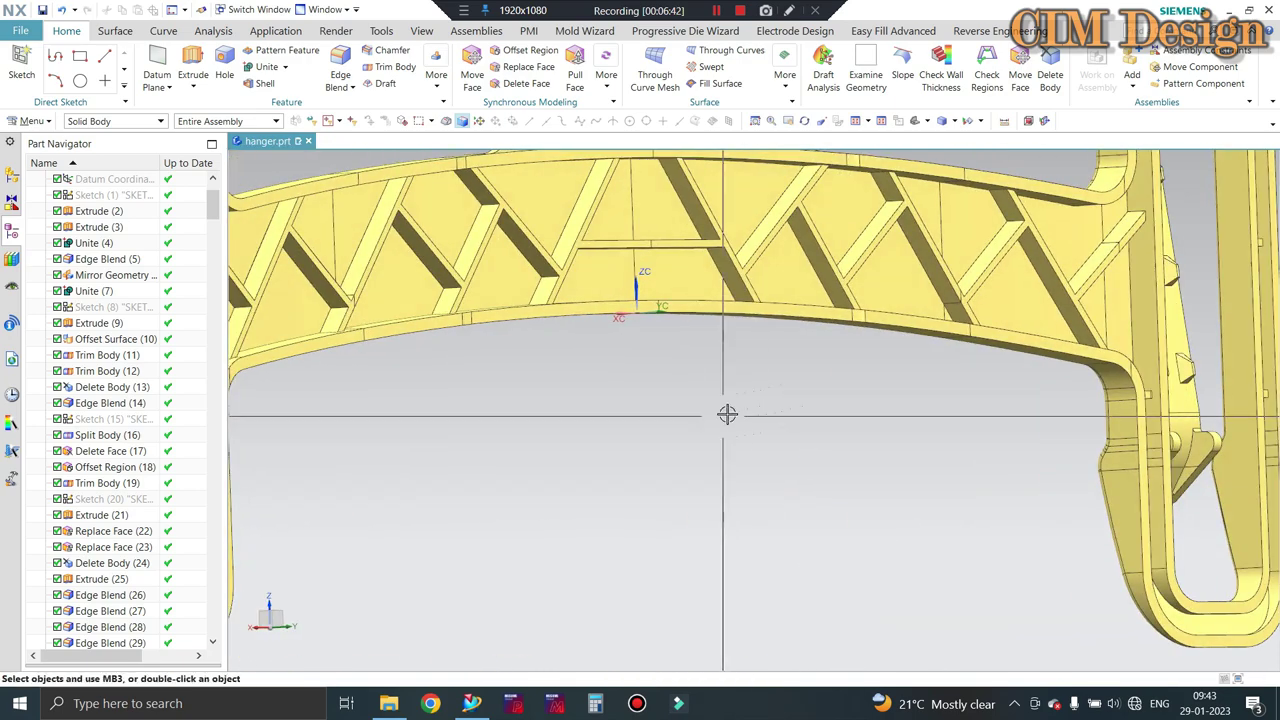
pyautogui.scroll(2, 563, 442)
pyautogui.scroll(-3, 563, 442)
pyautogui.moveTo(643, 409); pyautogui.dragTo(826, 409, button='middle')
pyautogui.scroll(3, 1089, 286)
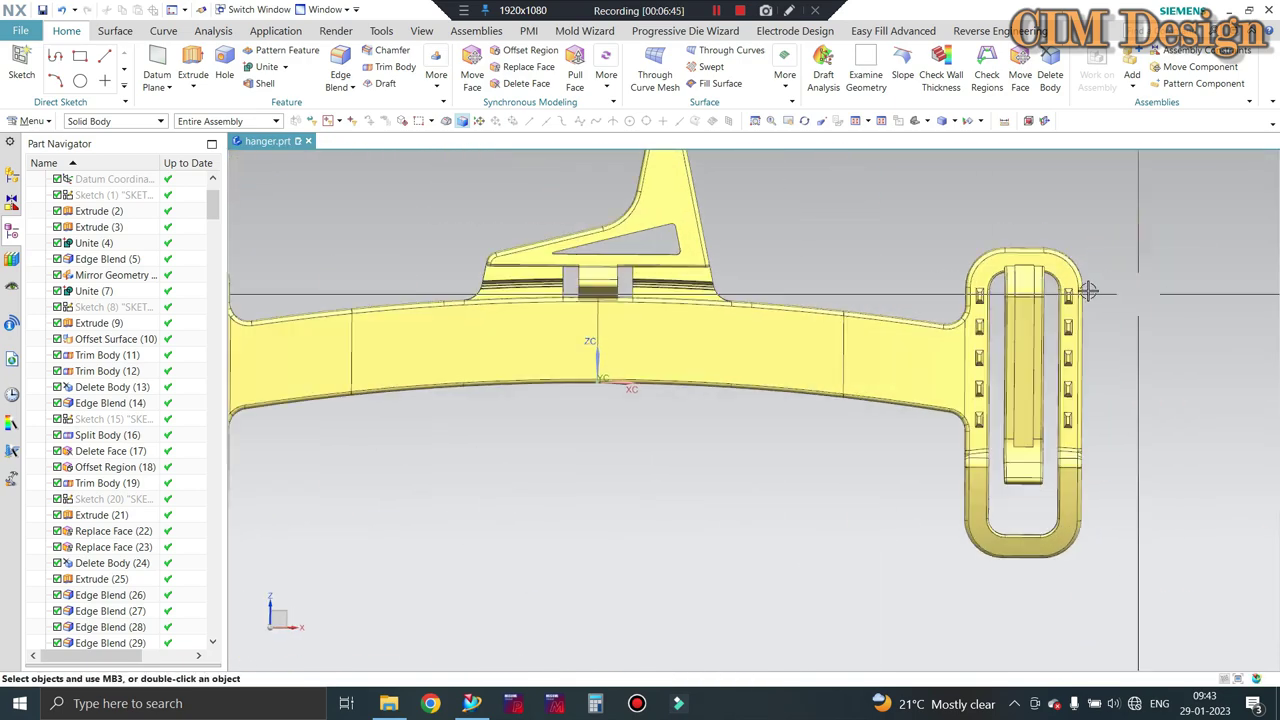
pyautogui.scroll(4, 1060, 365)
pyautogui.scroll(-4, 1060, 365)
pyautogui.scroll(5, 354, 326)
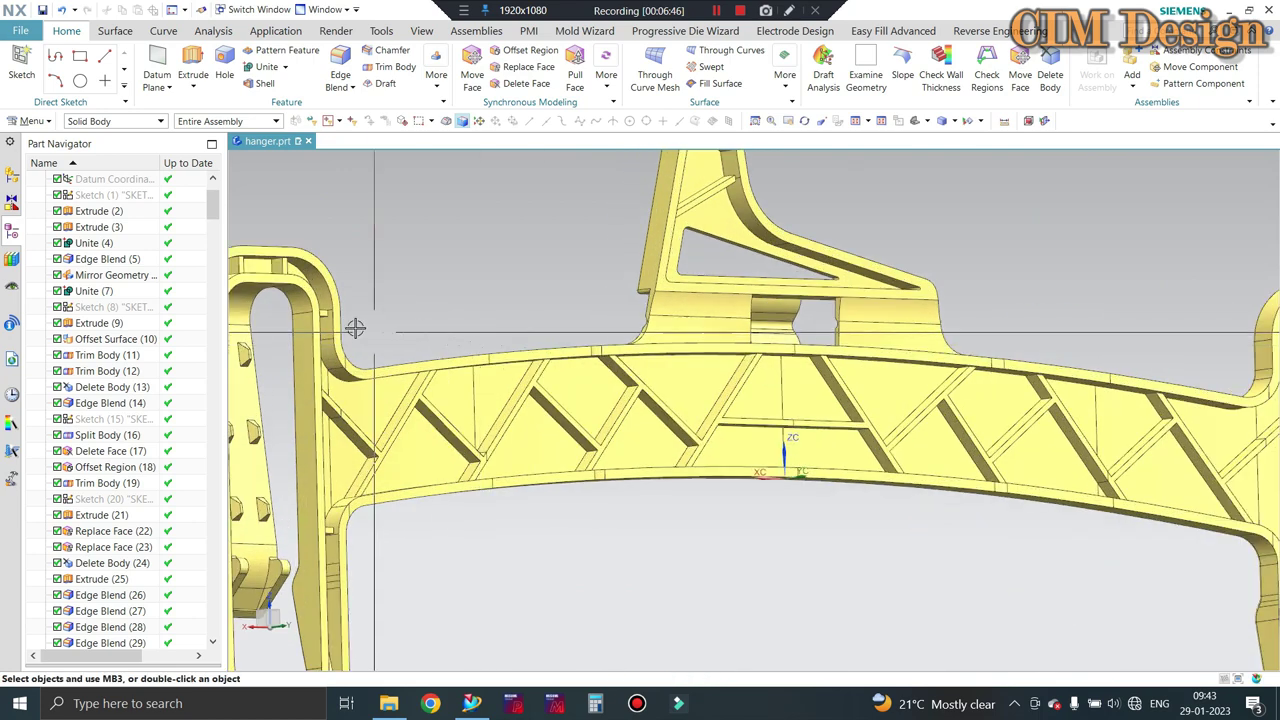
pyautogui.scroll(-5, 354, 326)
pyautogui.moveTo(354, 326)
pyautogui.mouseDown(button='middle')
pyautogui.moveTo(760, 394)
pyautogui.moveTo(933, 277)
pyautogui.moveTo(1054, 374)
pyautogui.moveTo(857, 369)
pyautogui.moveTo(731, 271)
pyautogui.moveTo(583, 244)
pyautogui.moveTo(694, 263)
pyautogui.moveTo(531, 310)
pyautogui.moveTo(569, 266)
pyautogui.moveTo(597, 257)
pyautogui.moveTo(600, 286)
pyautogui.moveTo(648, 327)
pyautogui.moveTo(855, 286)
pyautogui.mouseUp(button='middle')
pyautogui.scroll(3, 855, 286)
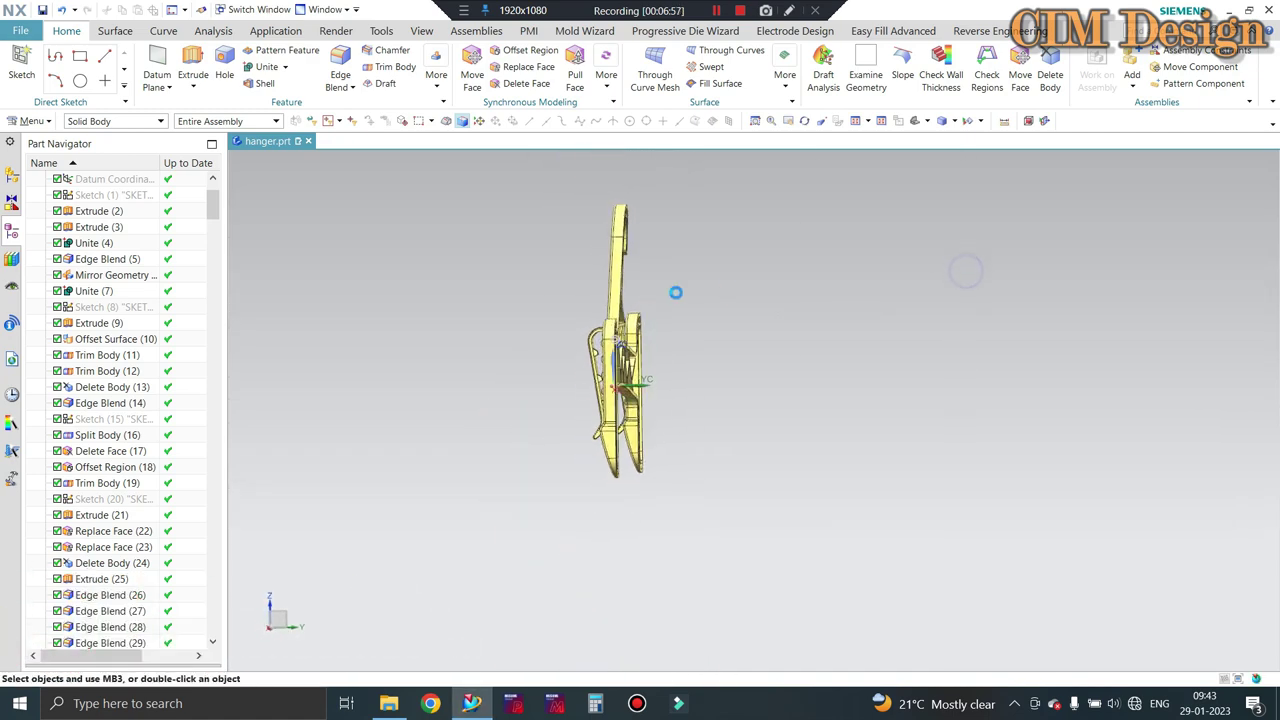
pyautogui.scroll(3, 645, 195)
pyautogui.moveTo(590, 290); pyautogui.dragTo(604, 288, button='middle')
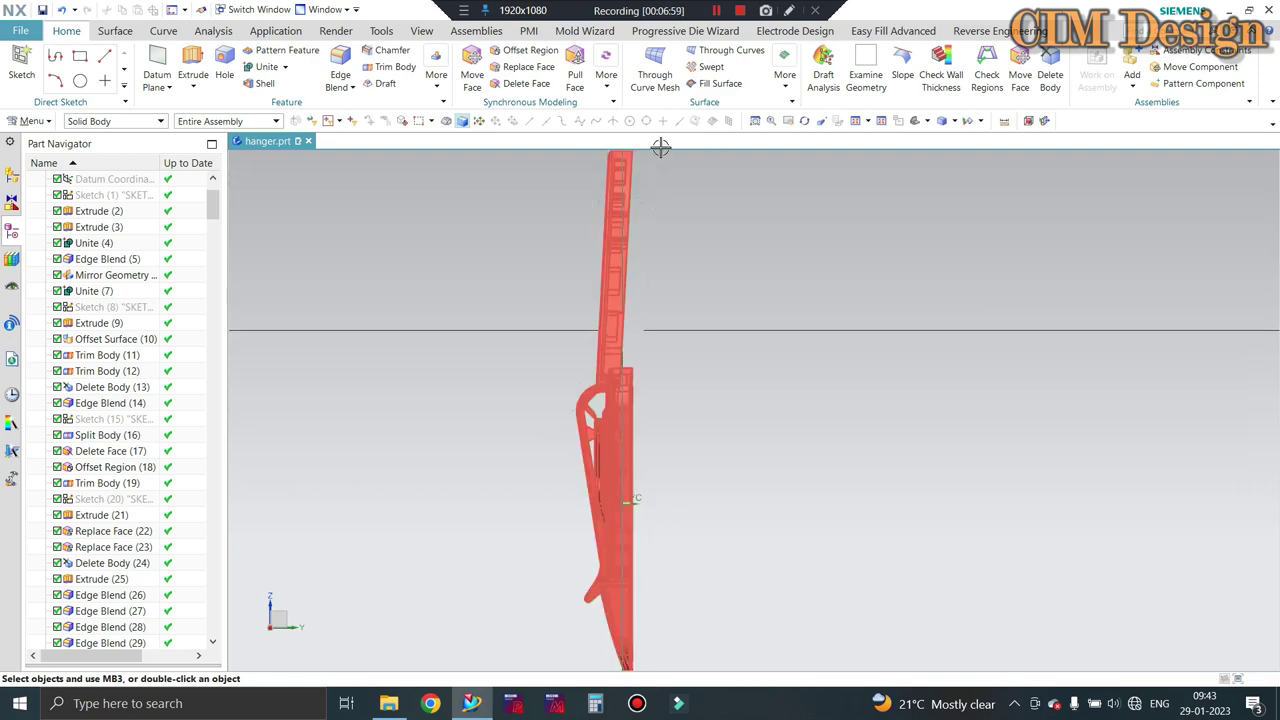
pyautogui.moveTo(660, 147)
pyautogui.mouseDown(button='middle')
pyautogui.moveTo(629, 386)
pyautogui.moveTo(614, 377)
pyautogui.moveTo(650, 460)
pyautogui.mouseUp(button='middle')
pyautogui.scroll(2, 614, 291)
pyautogui.scroll(3, 650, 460)
pyautogui.scroll(2, 651, 463)
pyautogui.scroll(2, 651, 463)
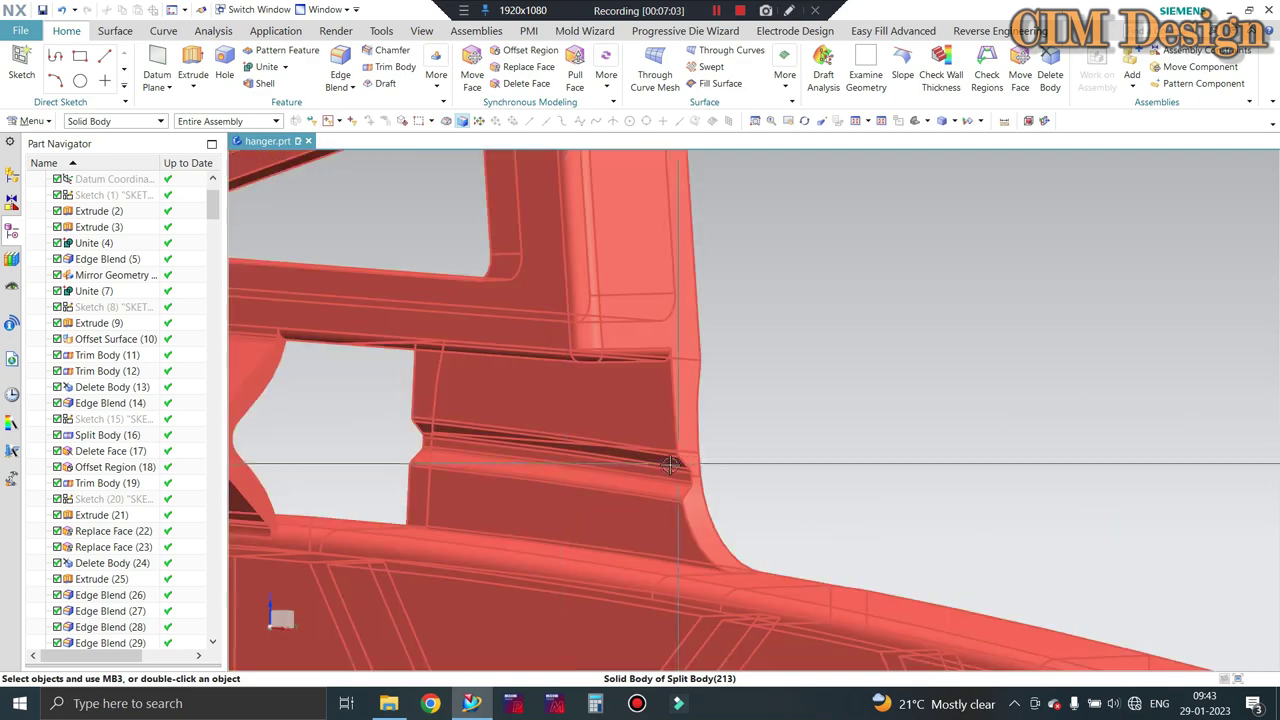
pyautogui.scroll(-3, 628, 410)
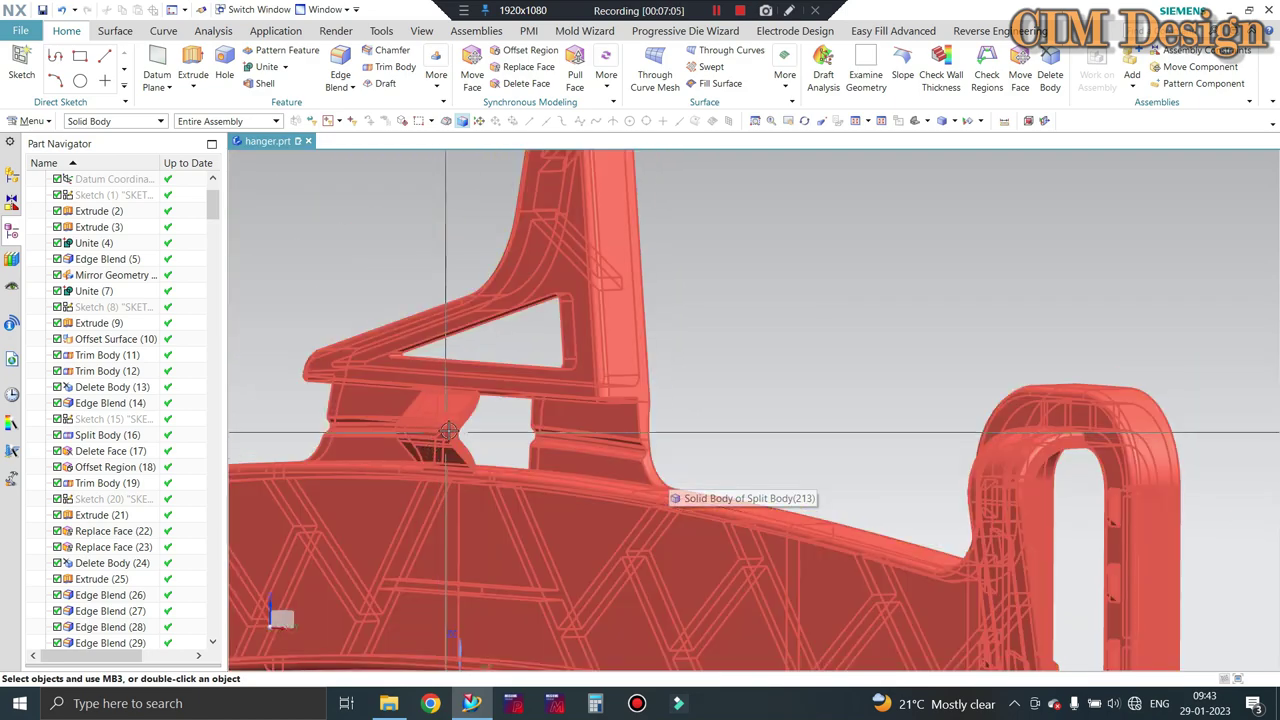
pyautogui.scroll(2, 427, 432)
pyautogui.scroll(-5, 554, 437)
pyautogui.scroll(-1, 585, 298)
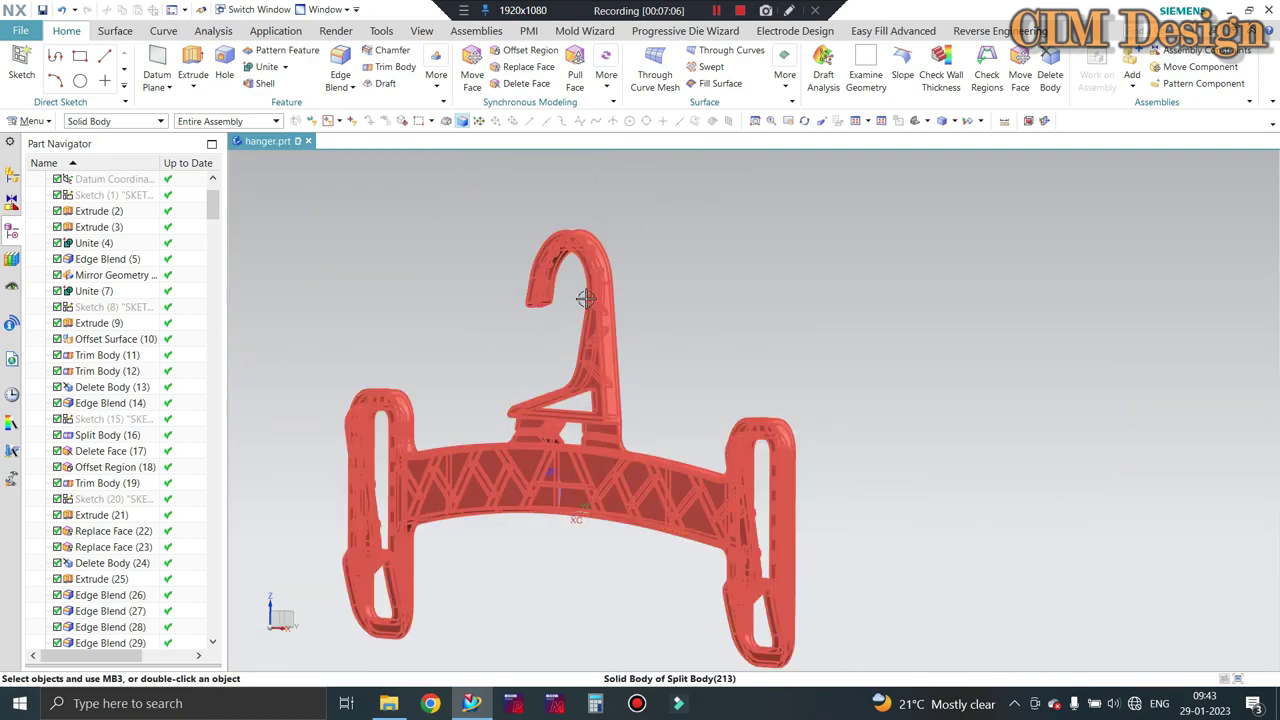
pyautogui.scroll(3, 589, 341)
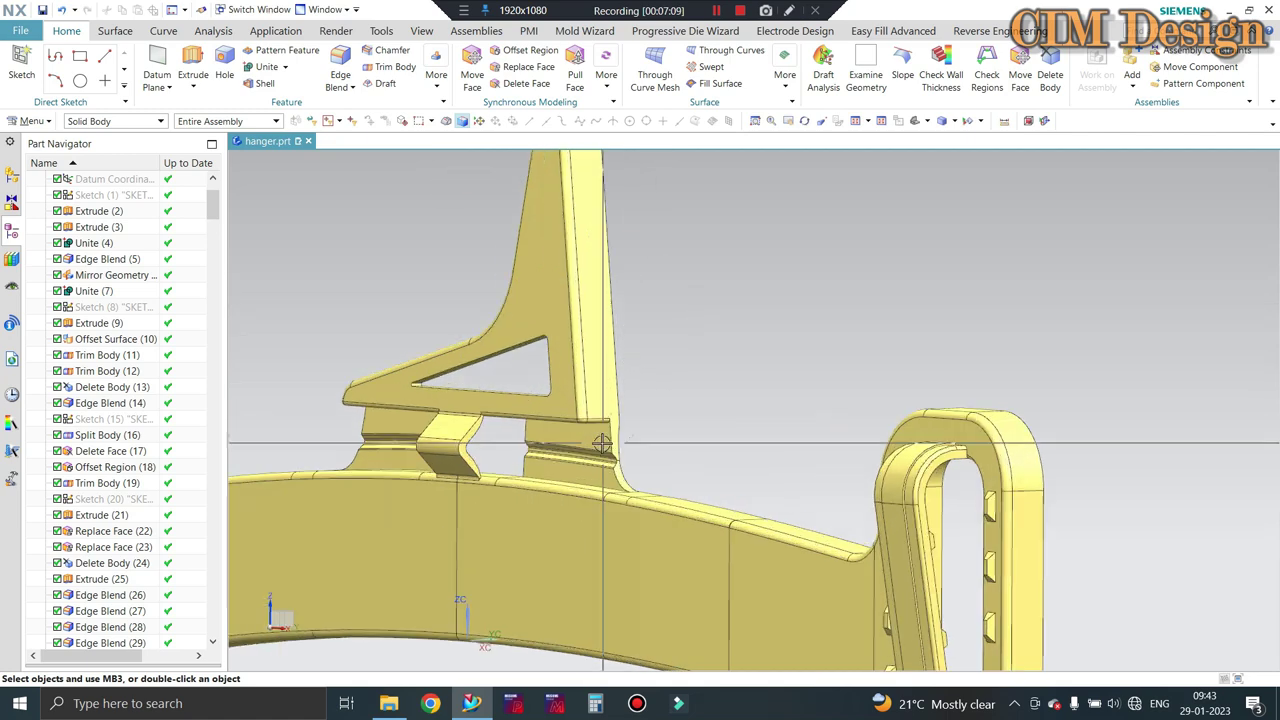
pyautogui.scroll(-3, 560, 400)
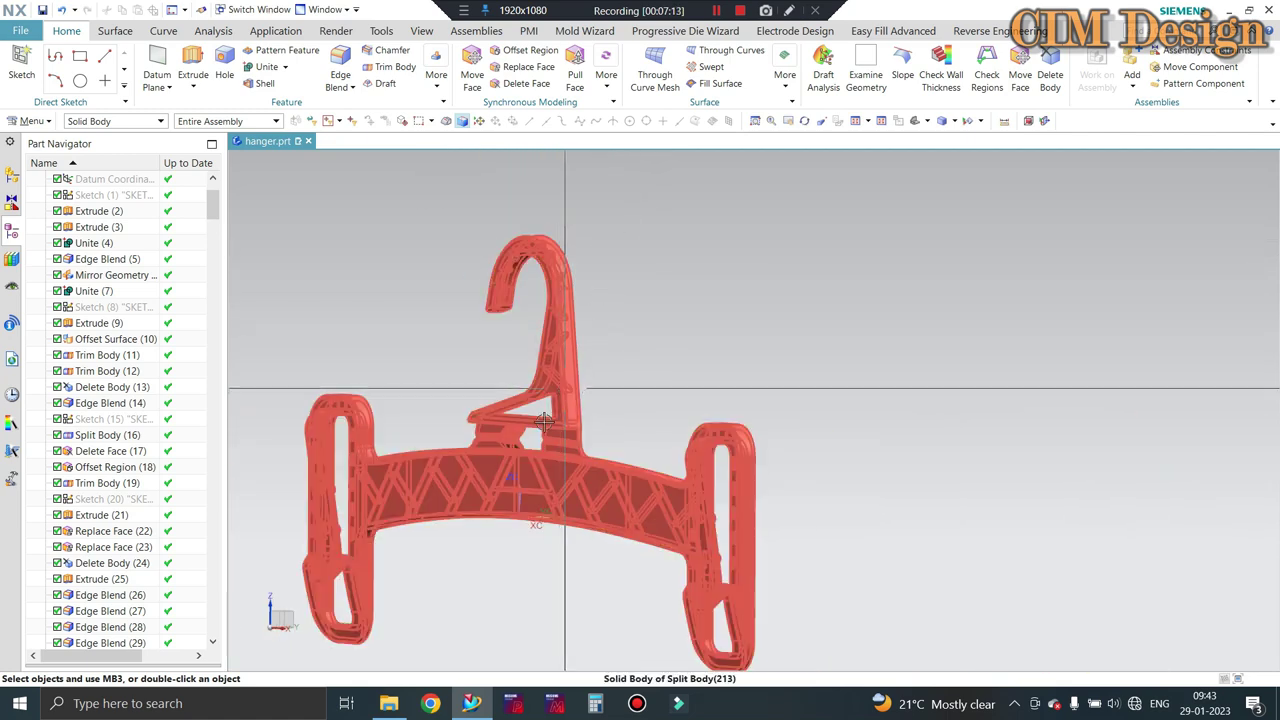
pyautogui.scroll(2, 558, 400)
pyautogui.scroll(2, 549, 414)
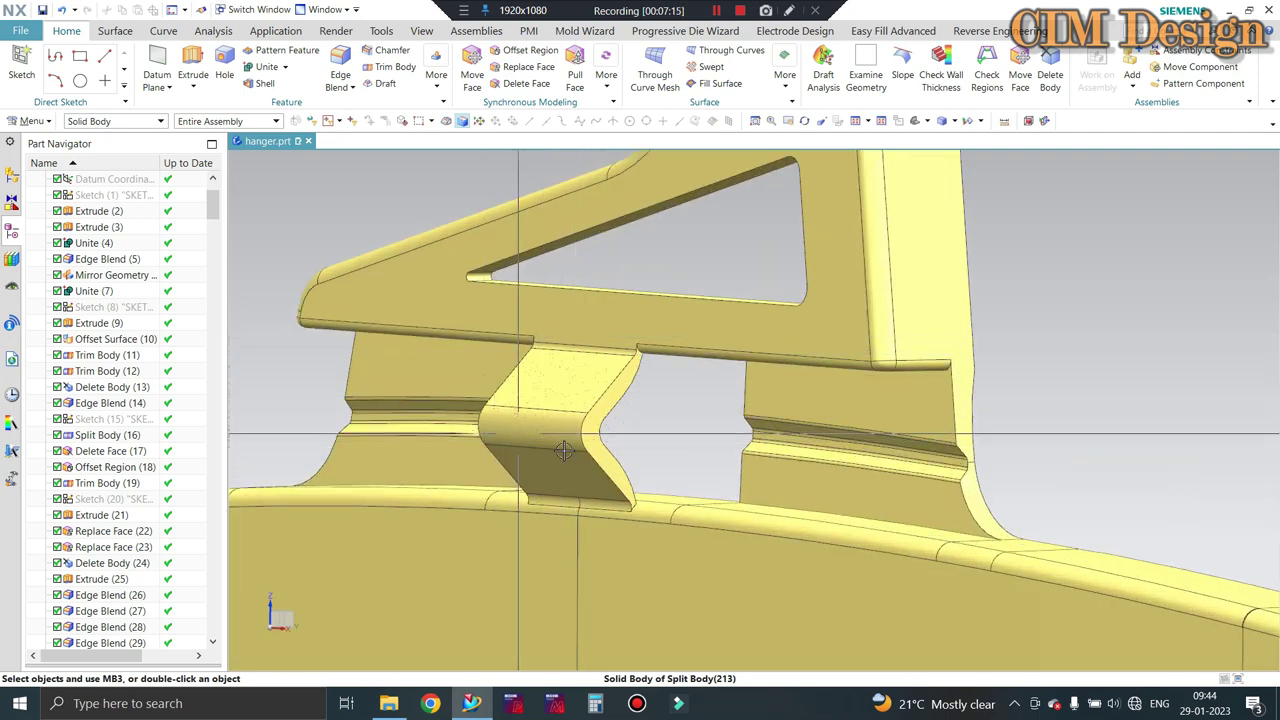
pyautogui.scroll(-2, 564, 440)
pyautogui.scroll(-2, 565, 400)
pyautogui.scroll(-1, 560, 390)
pyautogui.scroll(3, 545, 370)
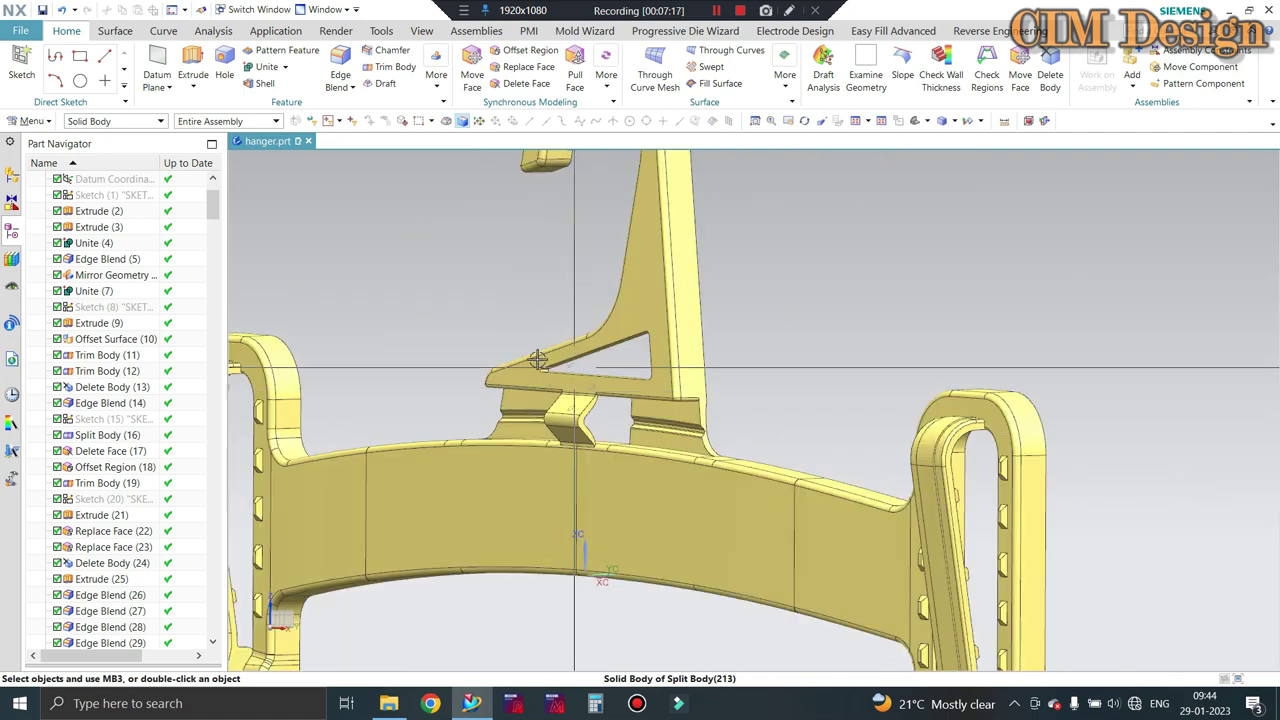
pyautogui.scroll(-3, 569, 411)
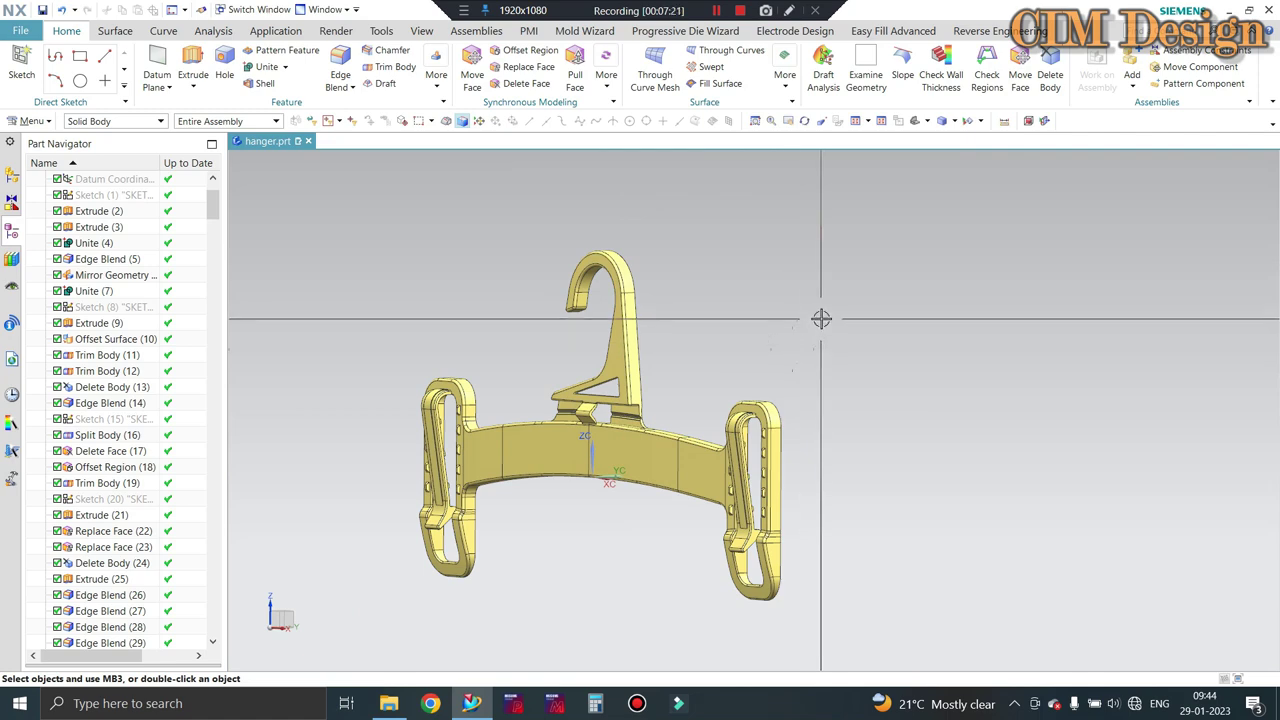
pyautogui.moveTo(821, 318)
pyautogui.mouseDown(button='middle')
pyautogui.moveTo(719, 243)
pyautogui.moveTo(703, 314)
pyautogui.mouseUp(button='middle')
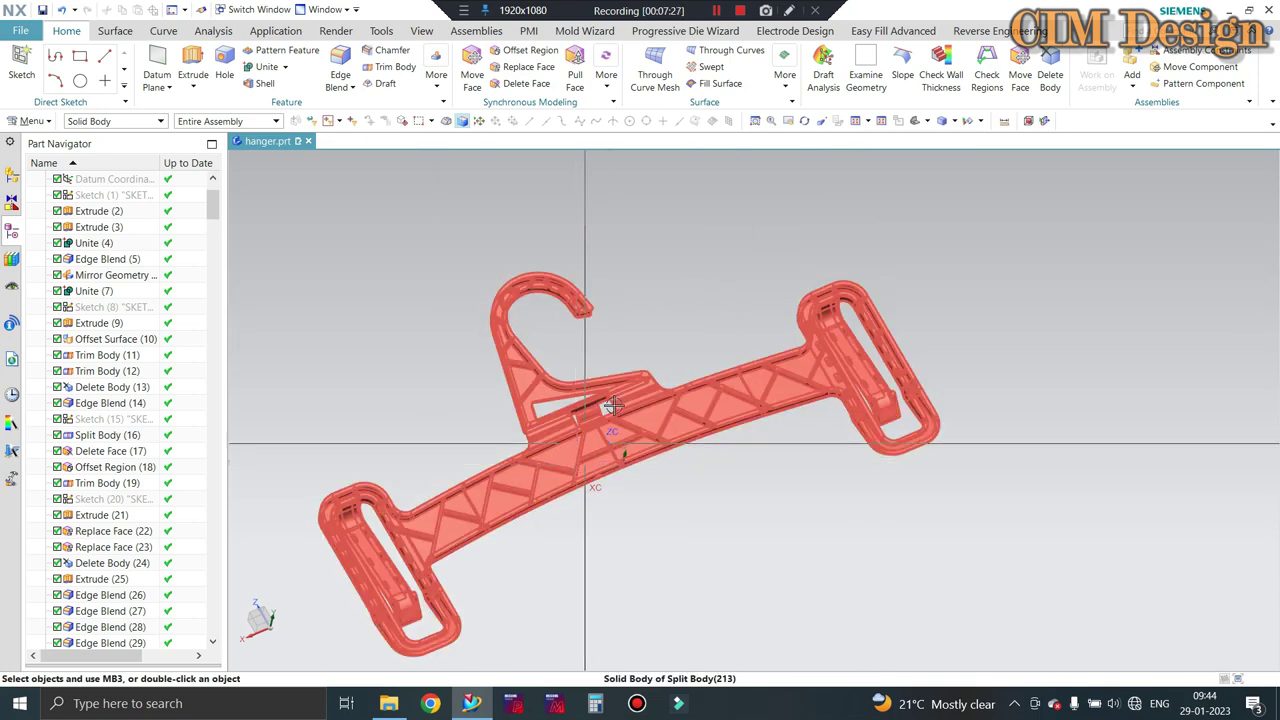
pyautogui.press('F8')
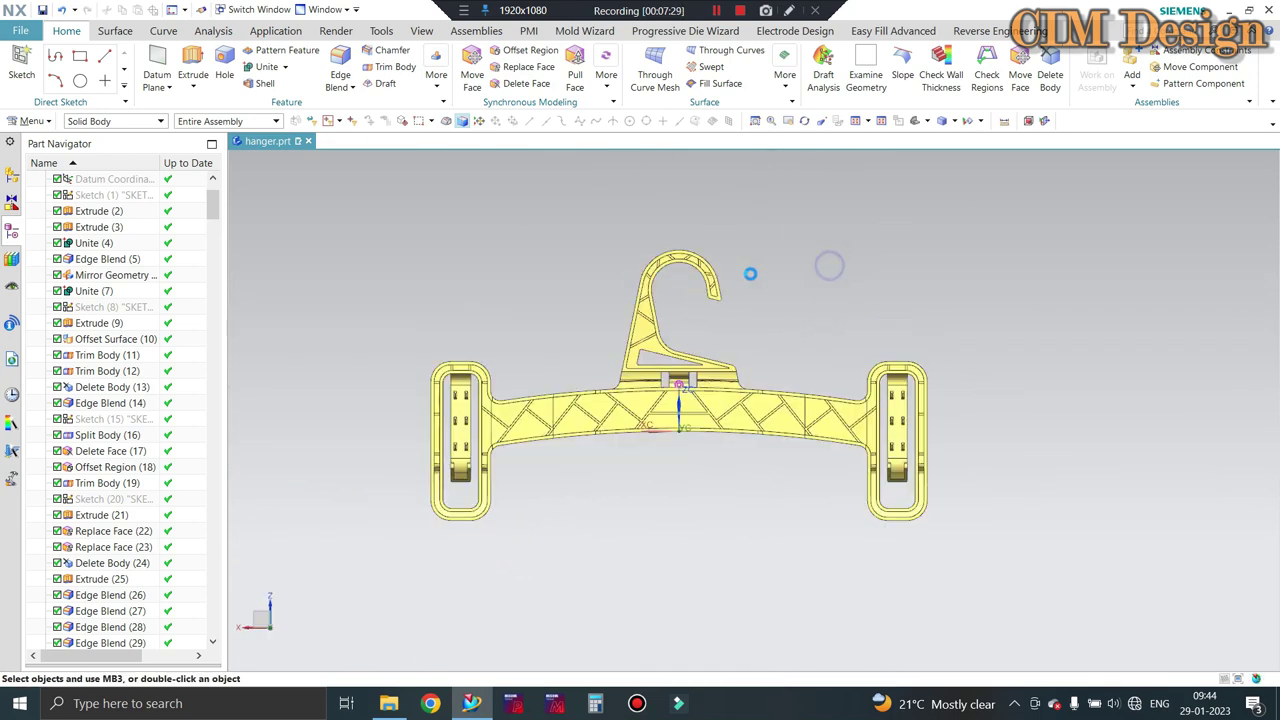
pyautogui.scroll(2, 649, 401)
pyautogui.scroll(2, 824, 399)
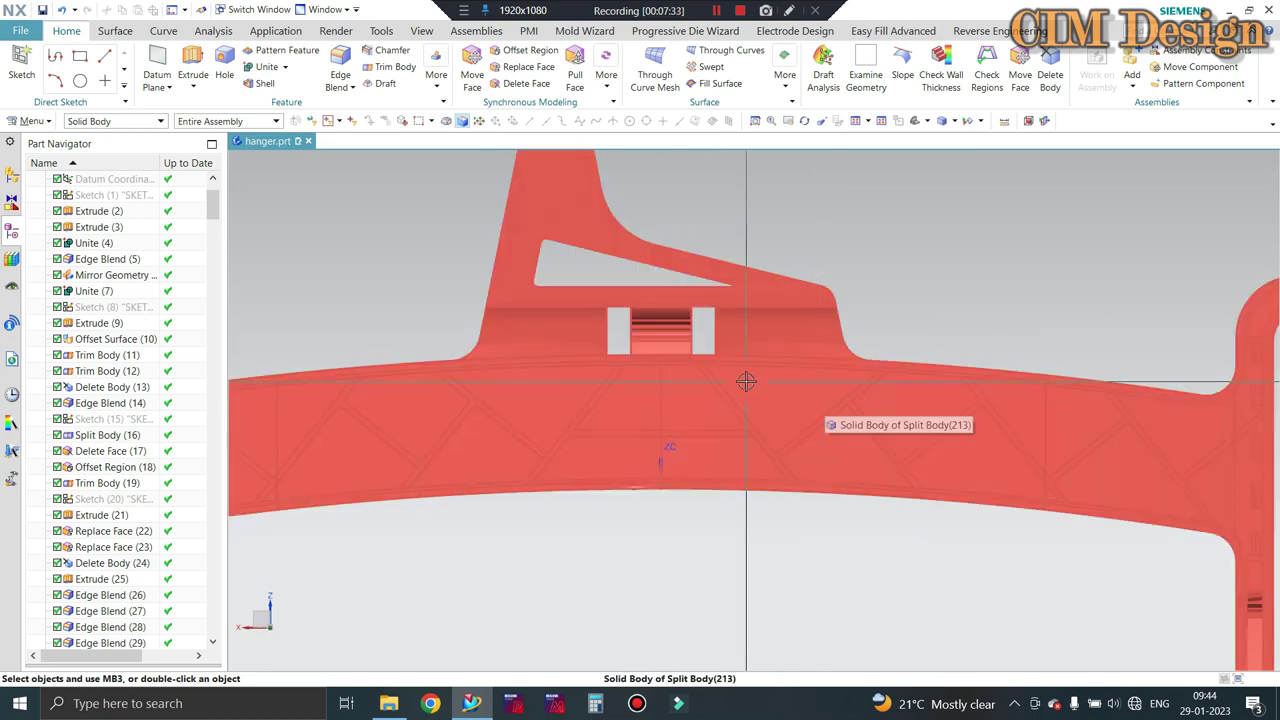
pyautogui.scroll(-4, 746, 381)
pyautogui.moveTo(700, 423)
pyautogui.mouseDown(button='middle')
pyautogui.moveTo(678, 293)
pyautogui.moveTo(846, 281)
pyautogui.mouseUp(button='middle')
pyautogui.scroll(3, 846, 281)
pyautogui.scroll(-2, 720, 345)
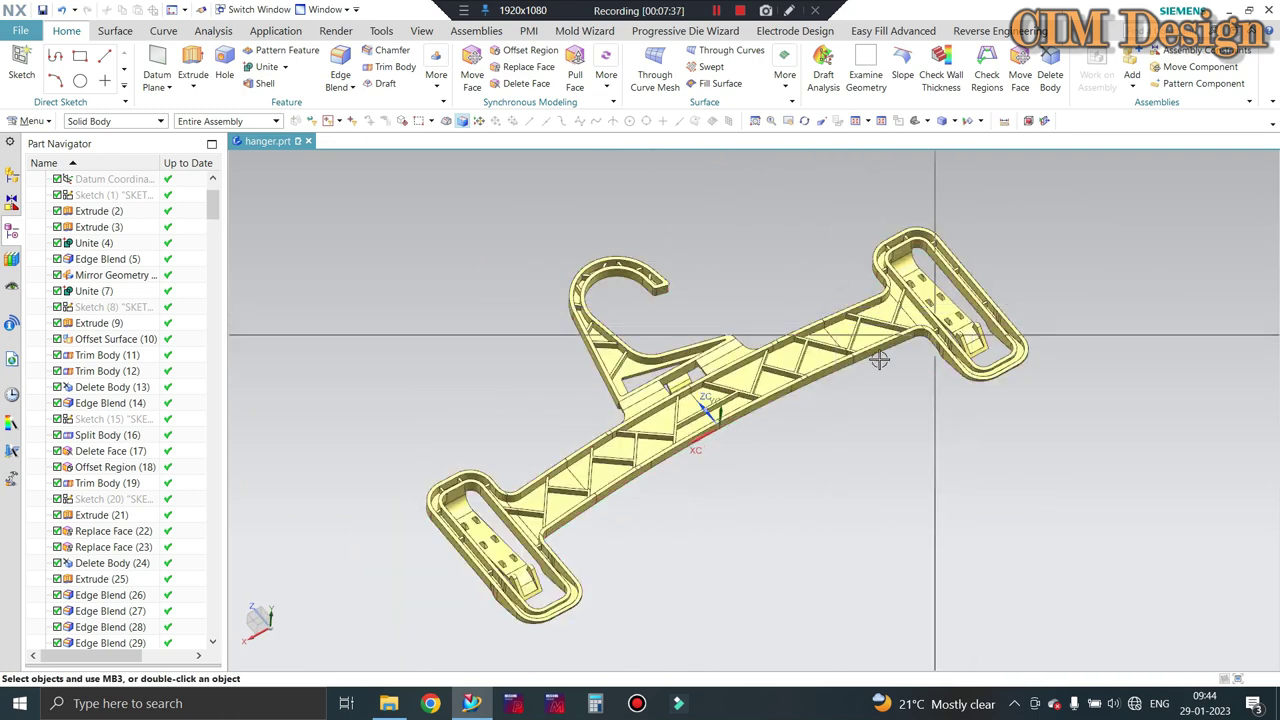
pyautogui.moveTo(827, 385); pyautogui.dragTo(823, 349, button='middle')
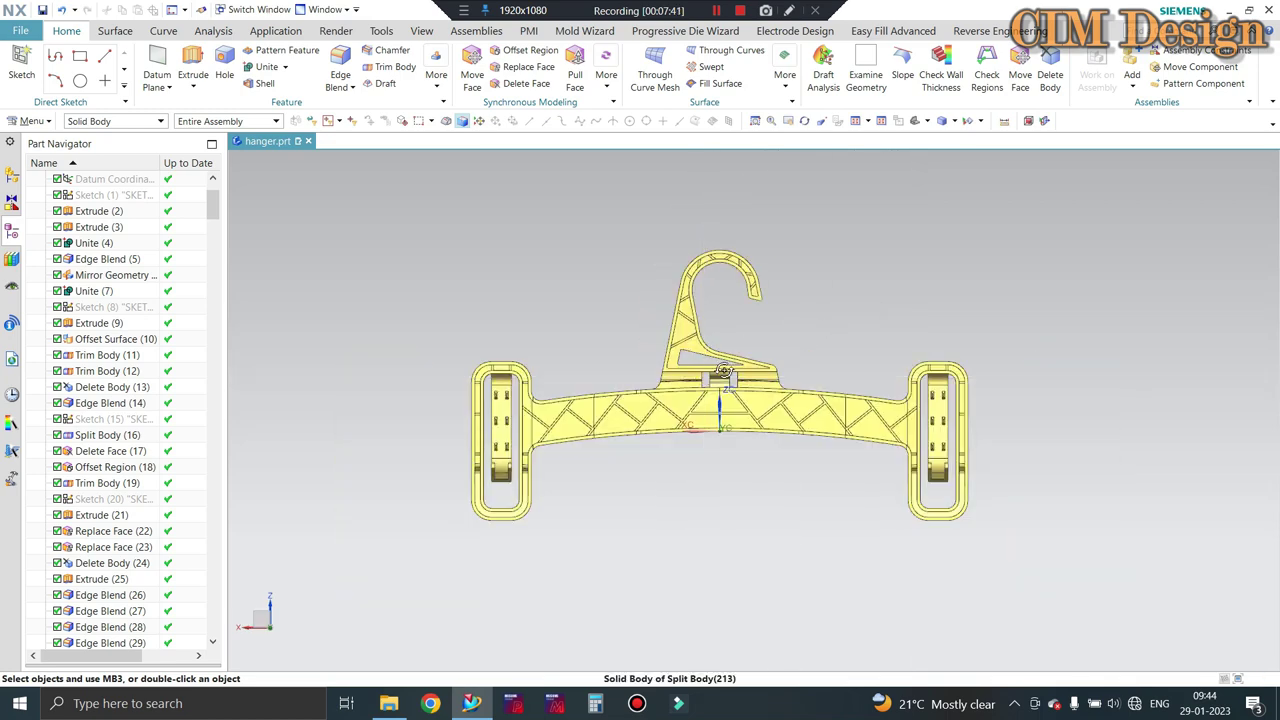
pyautogui.moveTo(690, 380)
pyautogui.mouseDown(button='middle')
pyautogui.moveTo(869, 374)
pyautogui.moveTo(913, 304)
pyautogui.moveTo(863, 338)
pyautogui.mouseUp(button='middle')
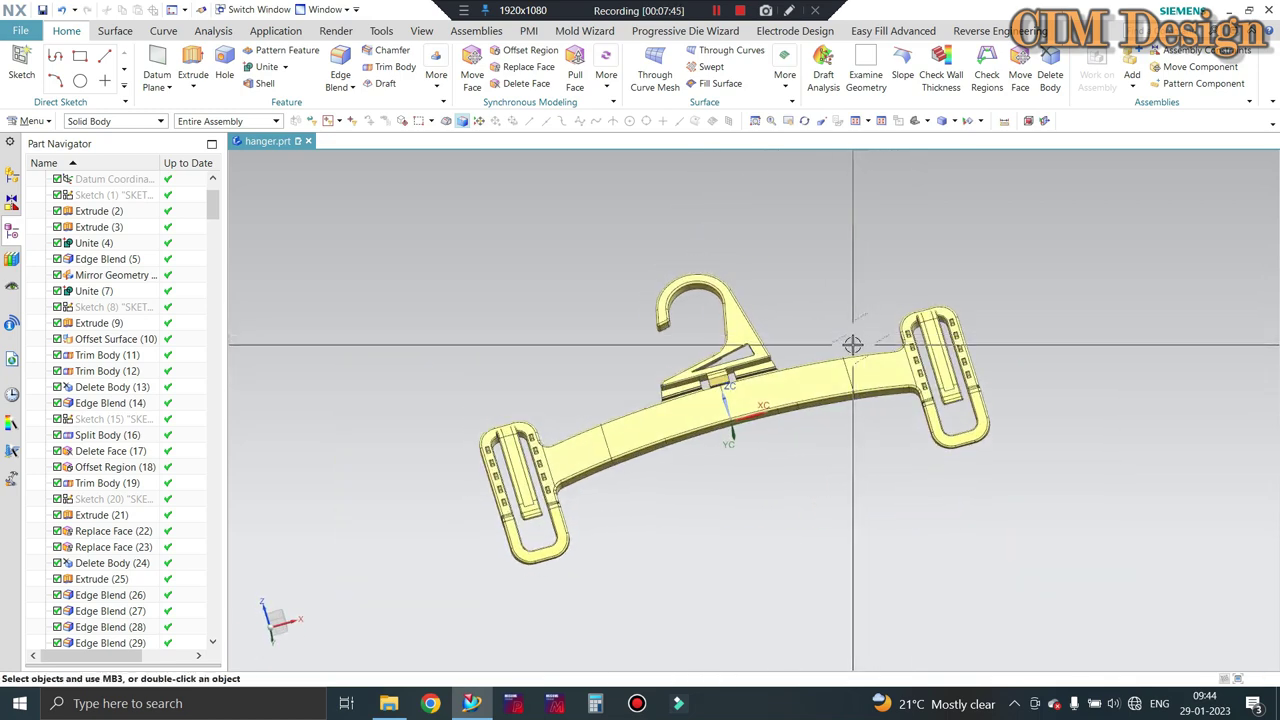
pyautogui.scroll(1, 770, 370)
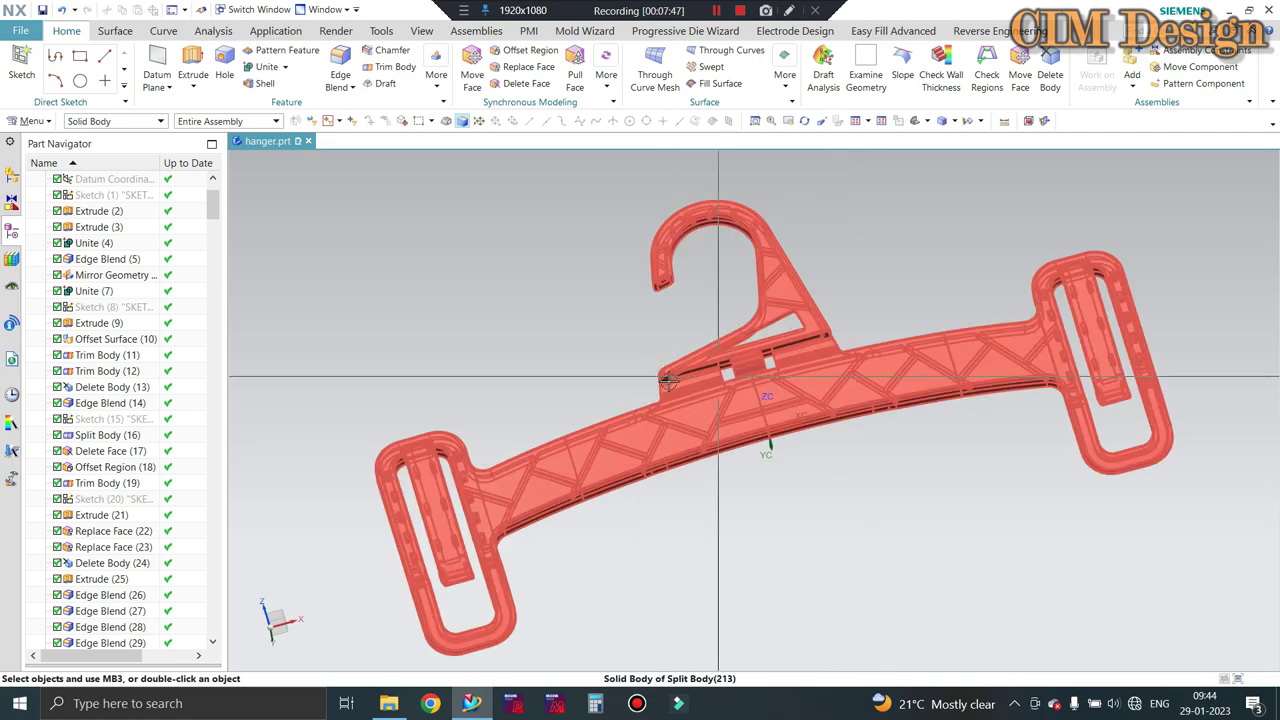
pyautogui.moveTo(778, 362)
pyautogui.mouseDown(button='middle')
pyautogui.moveTo(682, 392)
pyautogui.moveTo(745, 213)
pyautogui.mouseUp(button='middle')
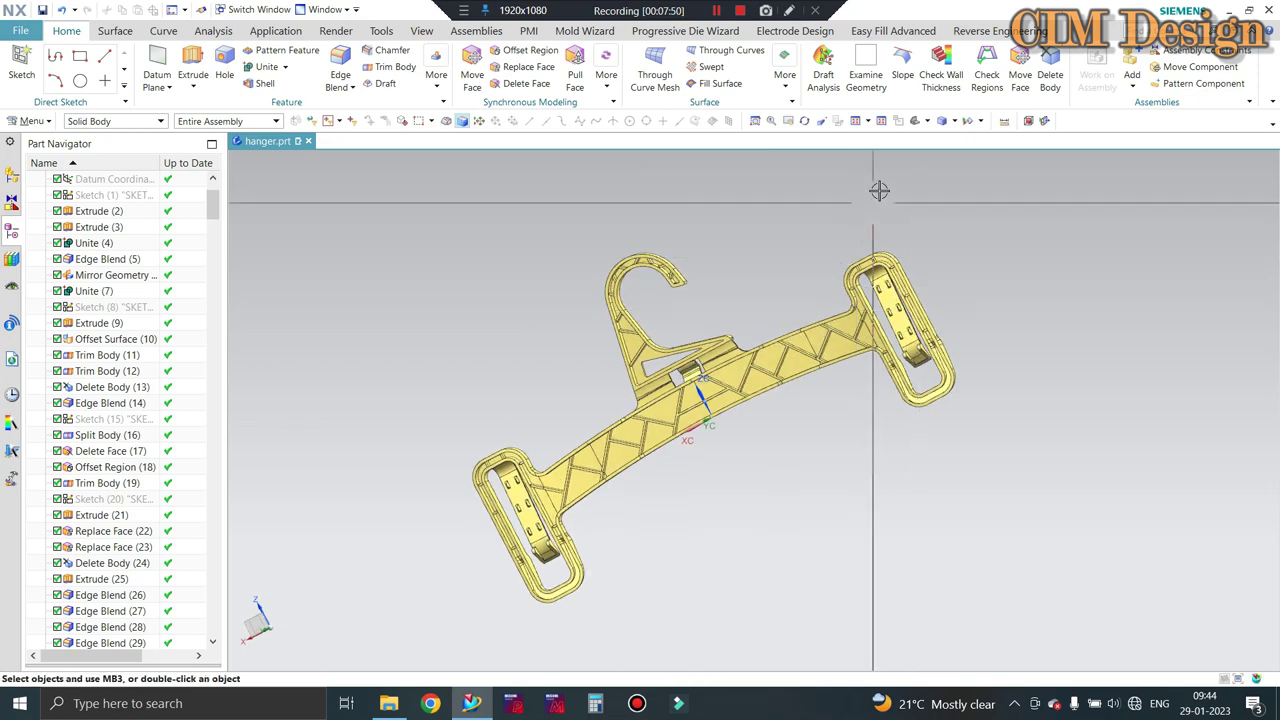
pyautogui.scroll(2, 632, 457)
pyautogui.scroll(-2, 663, 400)
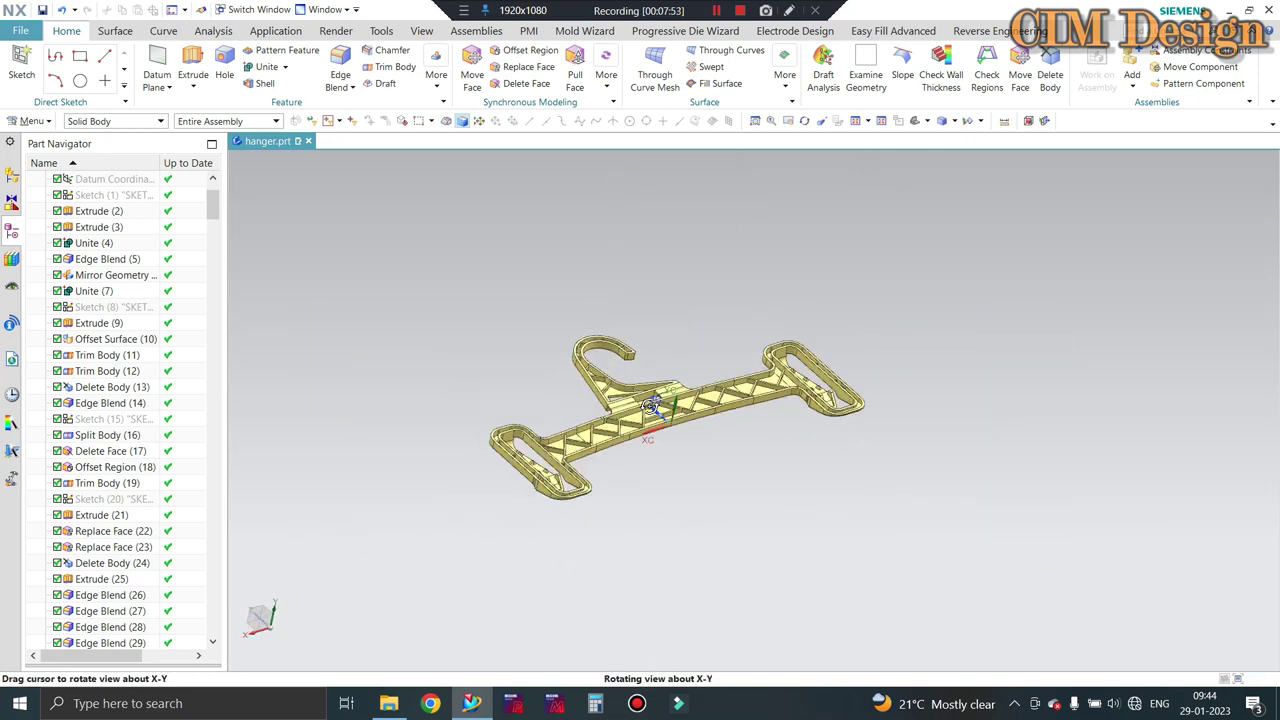
pyautogui.moveTo(663, 400); pyautogui.dragTo(672, 367, button='middle')
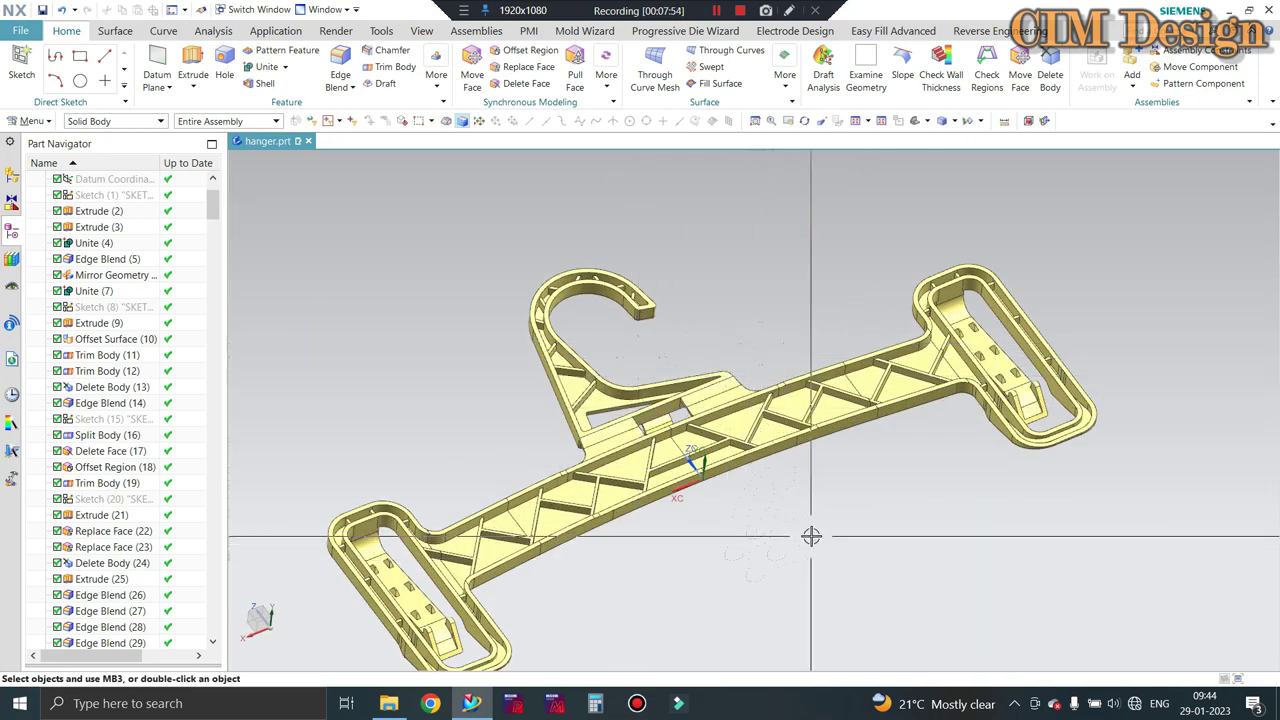
pyautogui.scroll(-2, 700, 490)
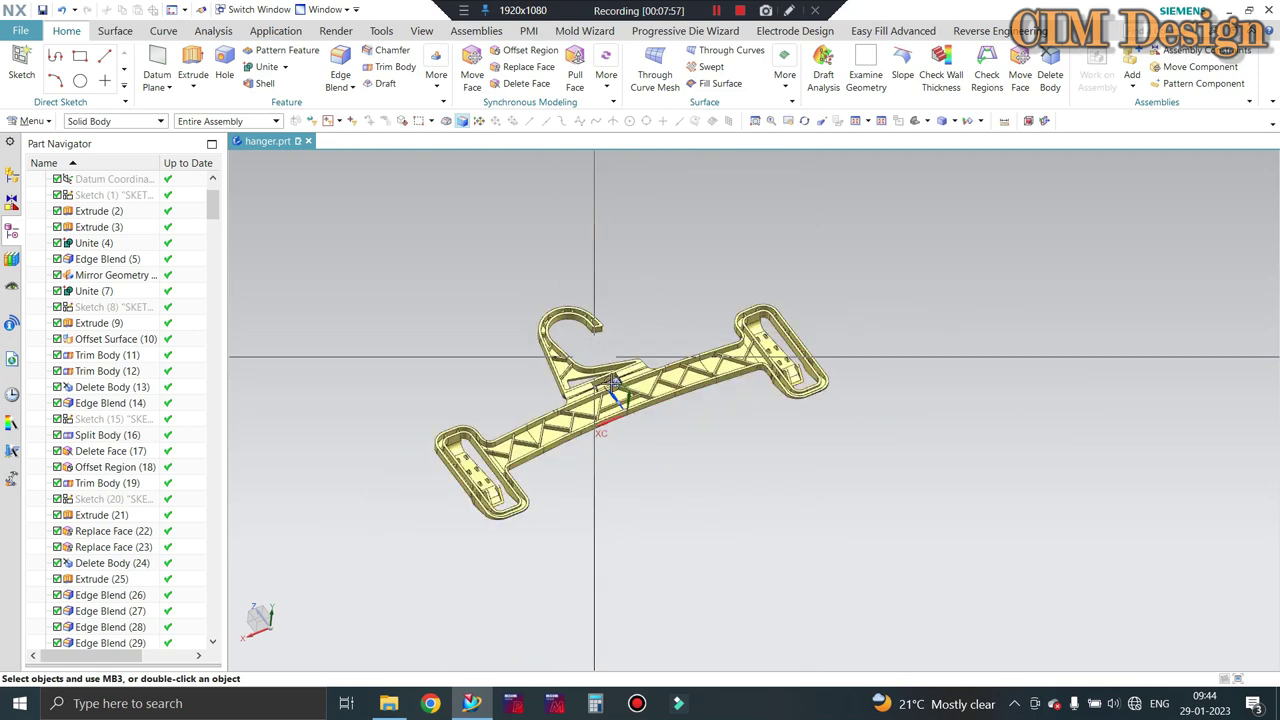
pyautogui.scroll(1, 607, 444)
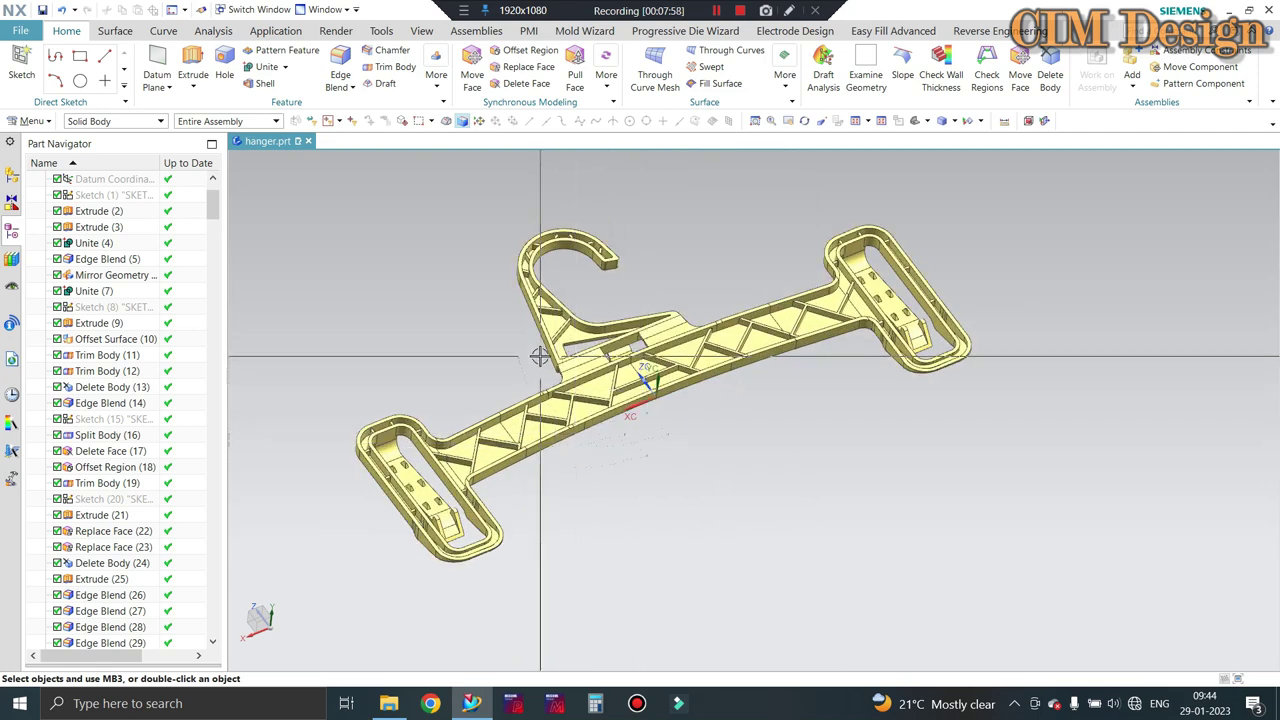
pyautogui.scroll(1, 515, 320)
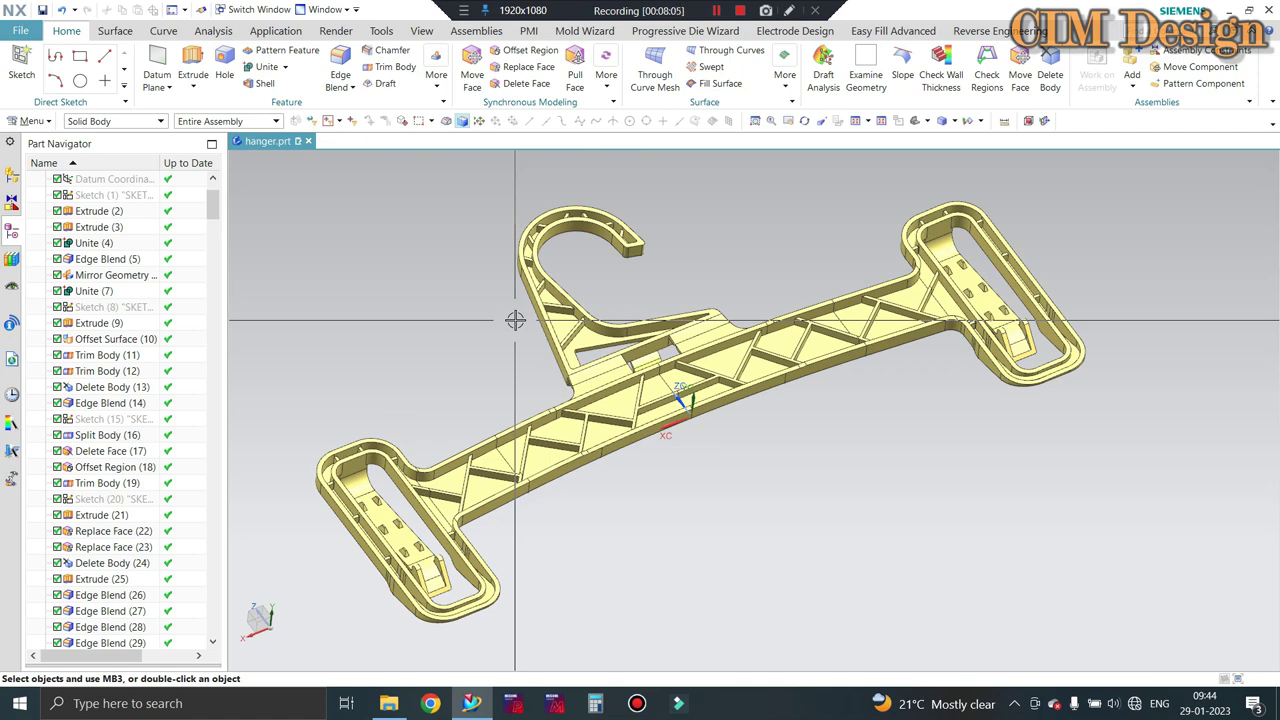
pyautogui.moveTo(515, 320); pyautogui.dragTo(686, 400, button='middle')
pyautogui.scroll(-1, 686, 386)
pyautogui.scroll(1, 700, 400)
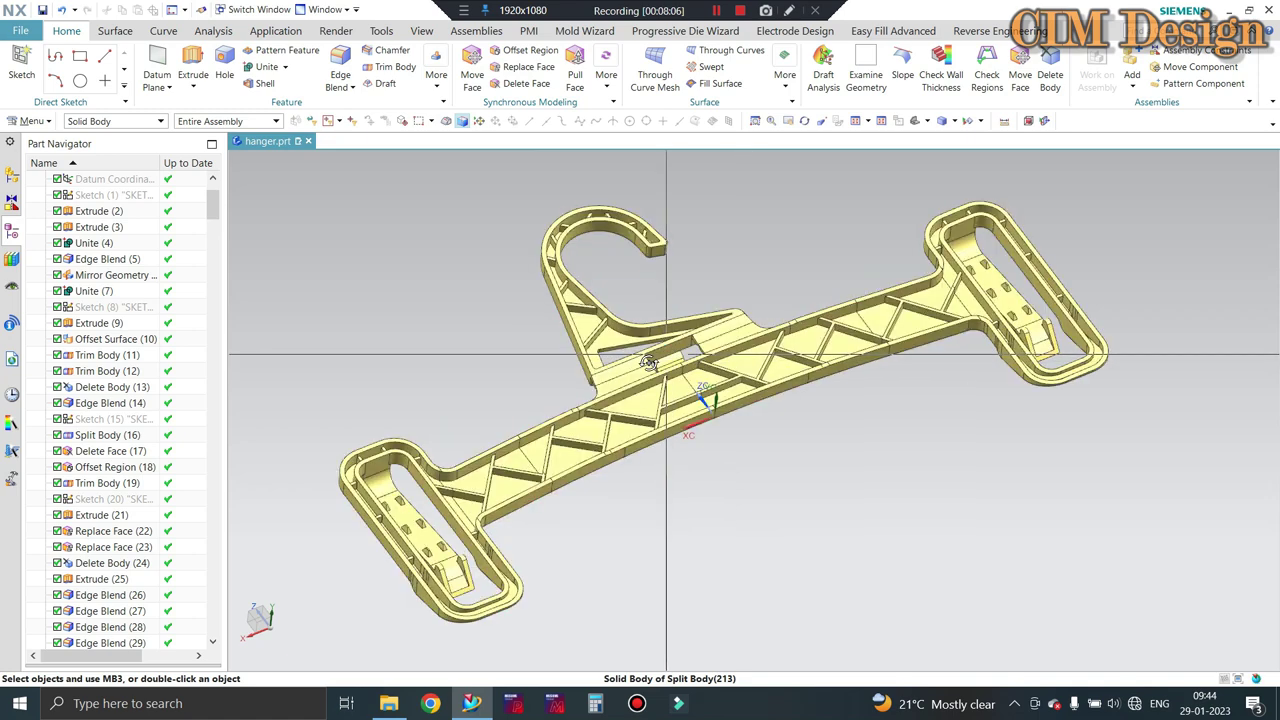
pyautogui.press('F8')
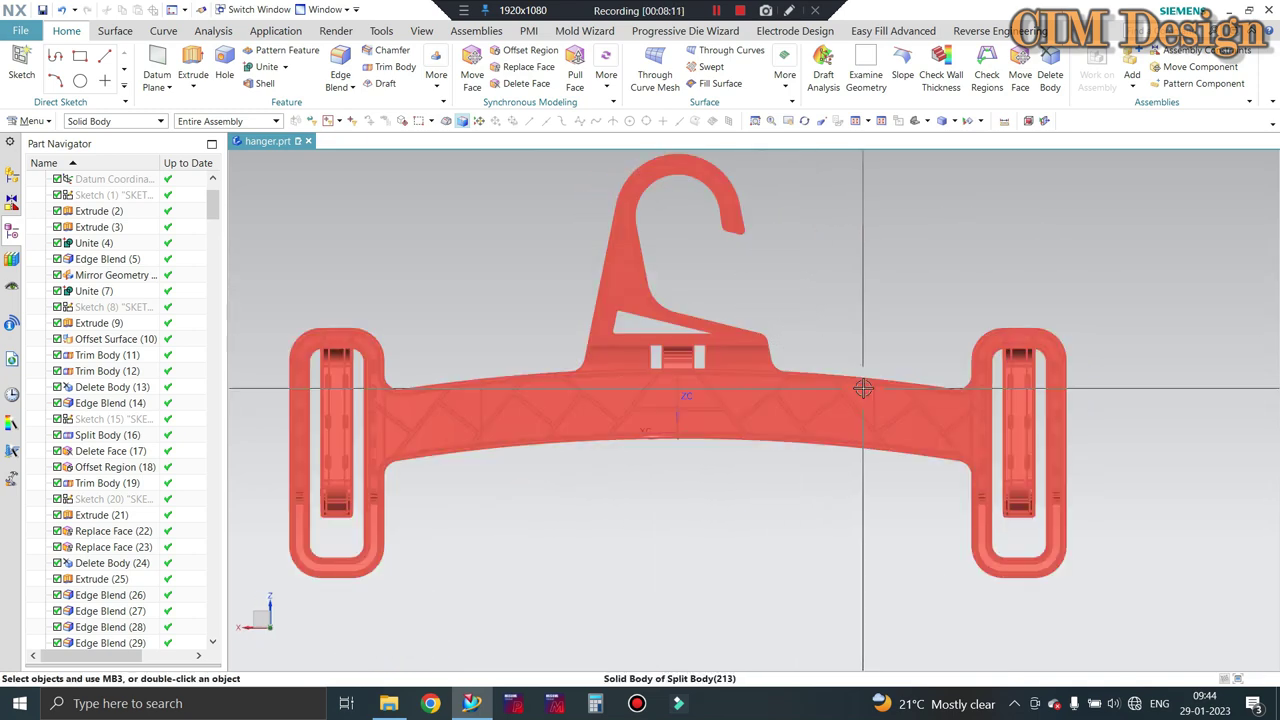
pyautogui.scroll(3, 514, 306)
pyautogui.scroll(-3, 514, 306)
pyautogui.moveTo(514, 306)
pyautogui.mouseDown(button='middle')
pyautogui.moveTo(789, 348)
pyautogui.moveTo(700, 370)
pyautogui.moveTo(760, 355)
pyautogui.mouseUp(button='middle')
pyautogui.scroll(4, 718, 374)
pyautogui.scroll(-4, 718, 374)
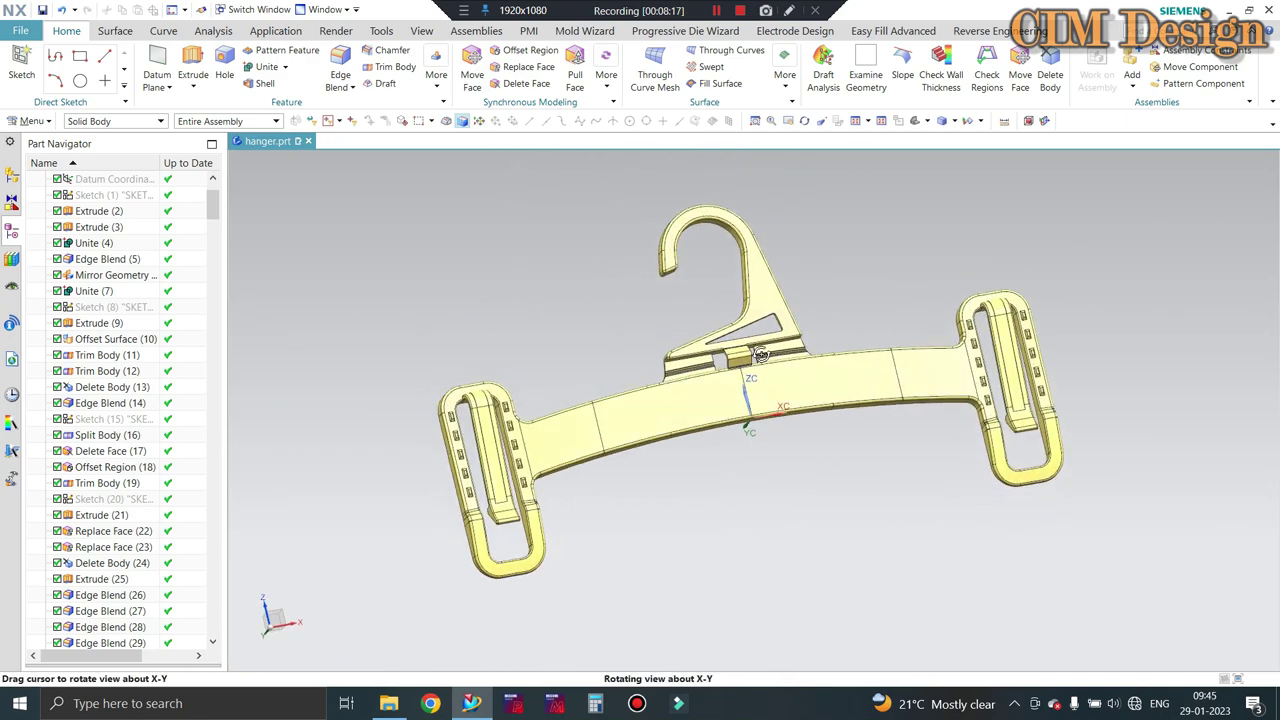
pyautogui.scroll(1, 820, 296)
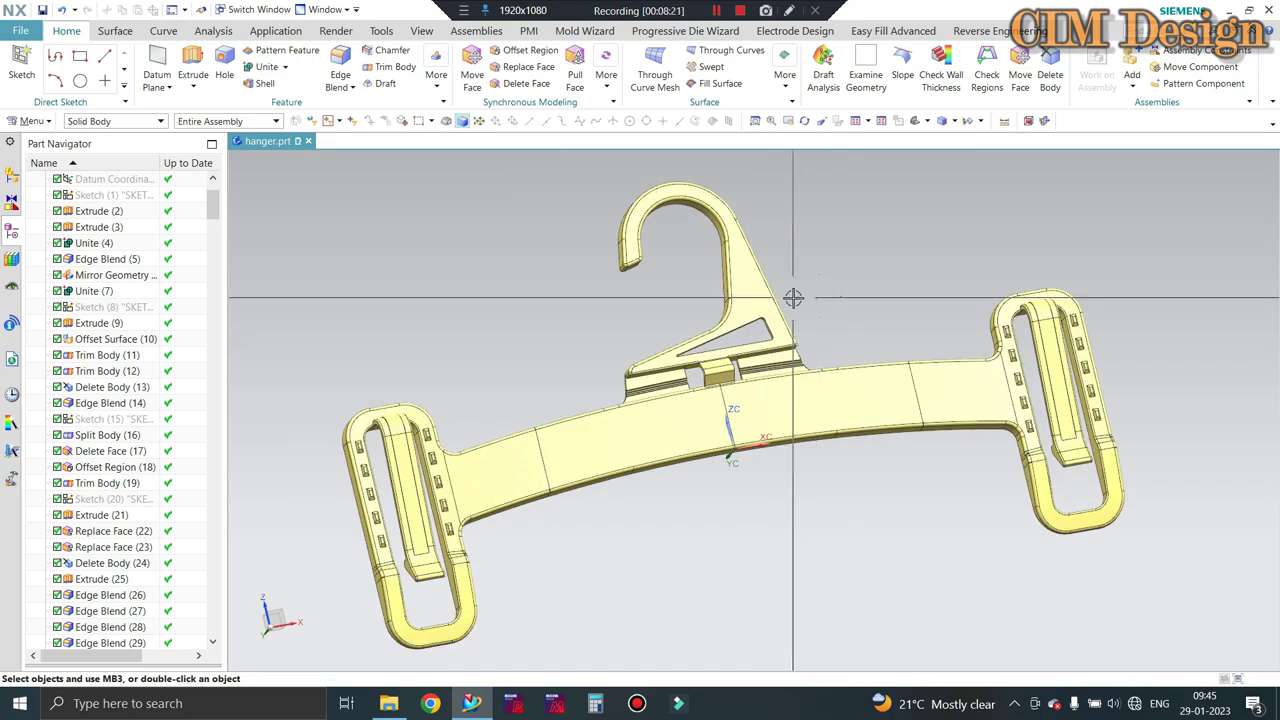
pyautogui.hotkey('ctrl', 'alt', 'f')
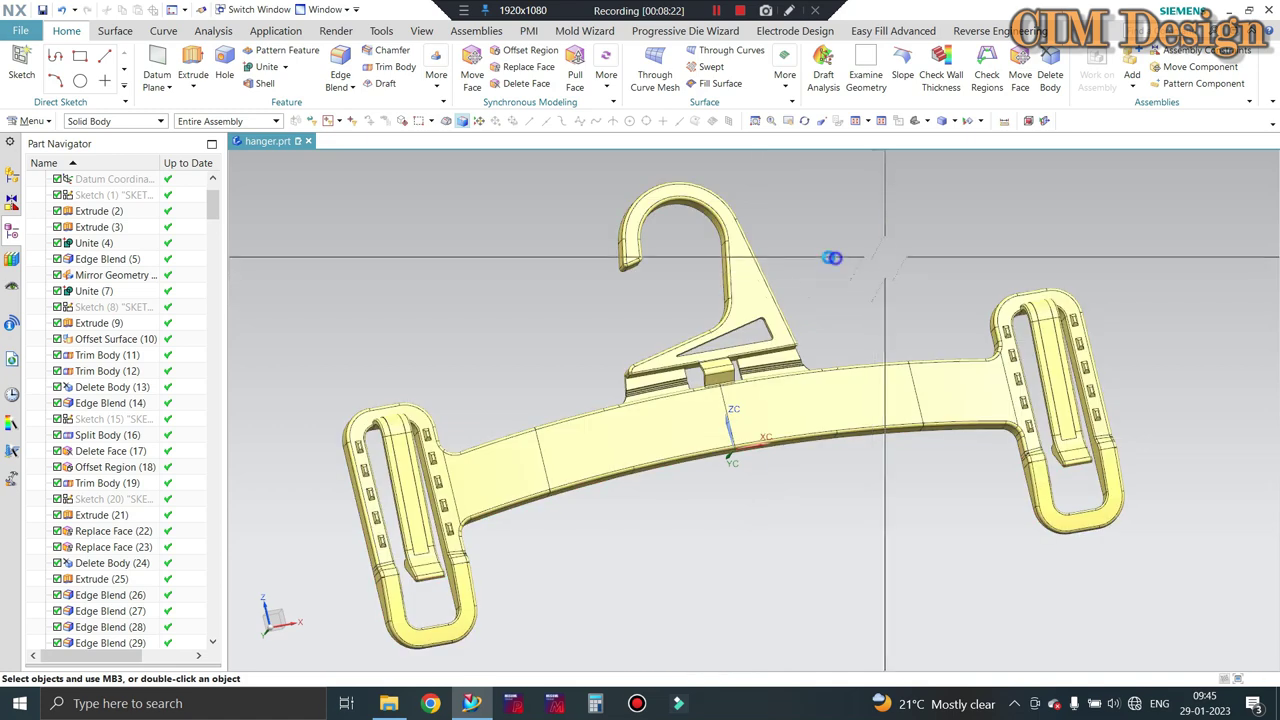